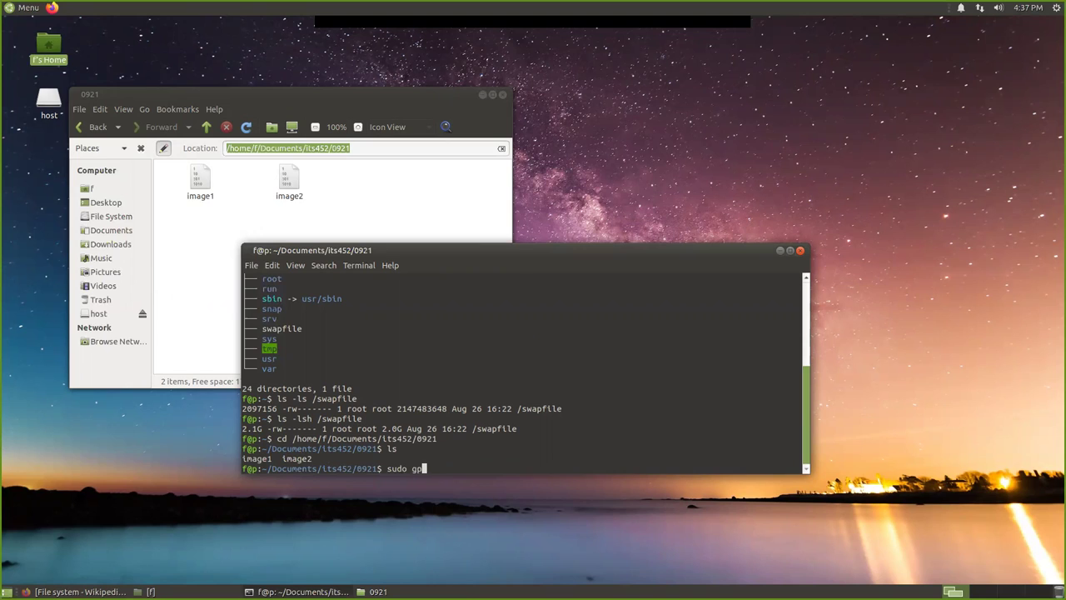
- Launch GParted with superuser rights on ./image1 from the terminal, entering the account password to authorise it
type("rted")
type("./image1")
key("Return")
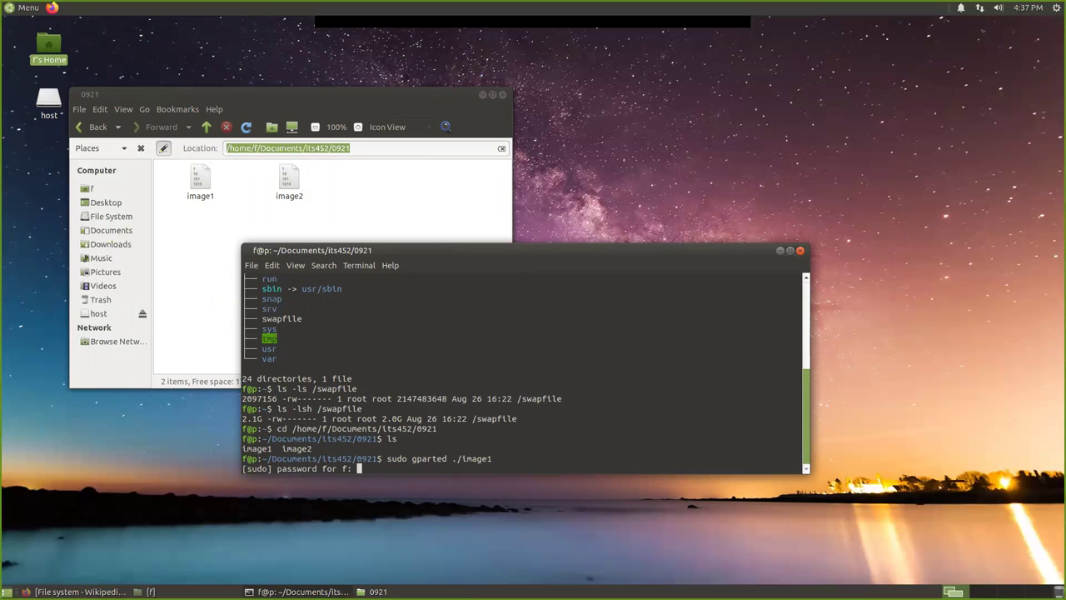
key("Return")
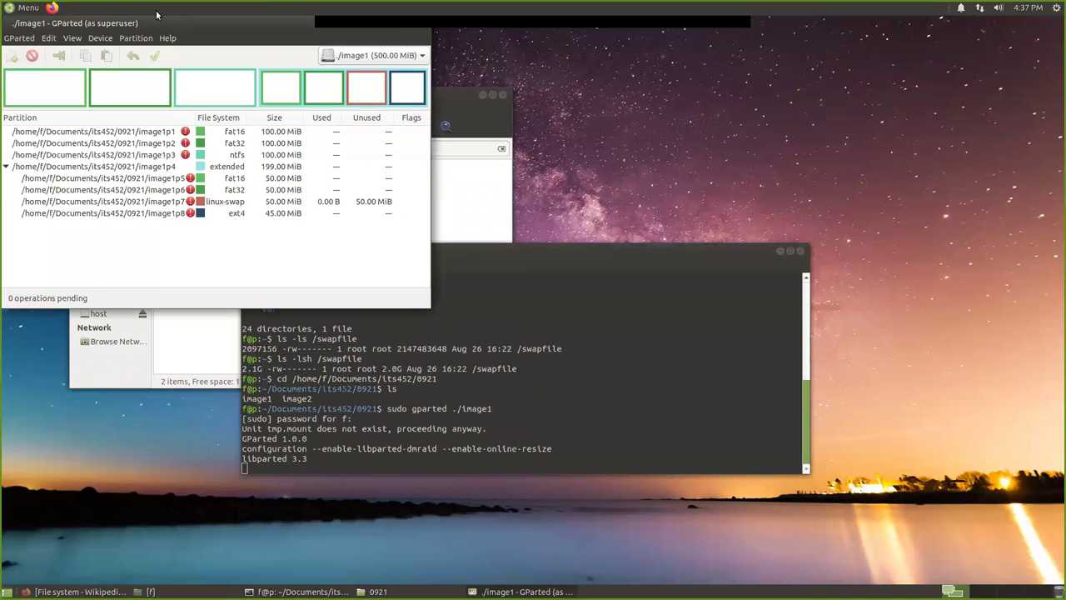
- Move the GParted window away from the desktop's corner and enlarge it so all partition columns have room
left_click_drag(157, 25, 254, 119)
left_click(313, 297)
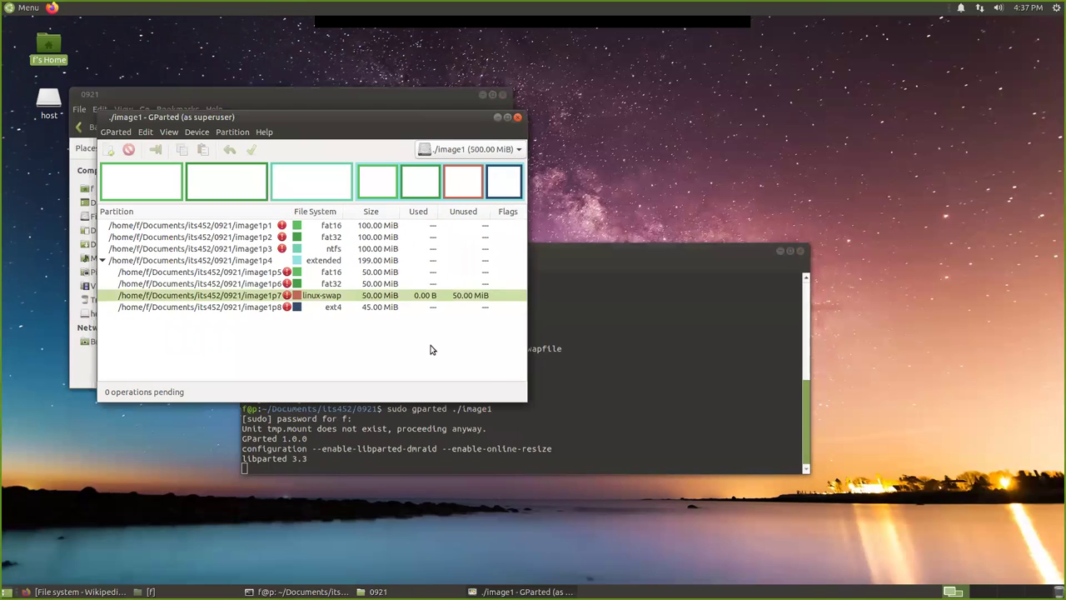
left_click_drag(524, 399, 838, 447)
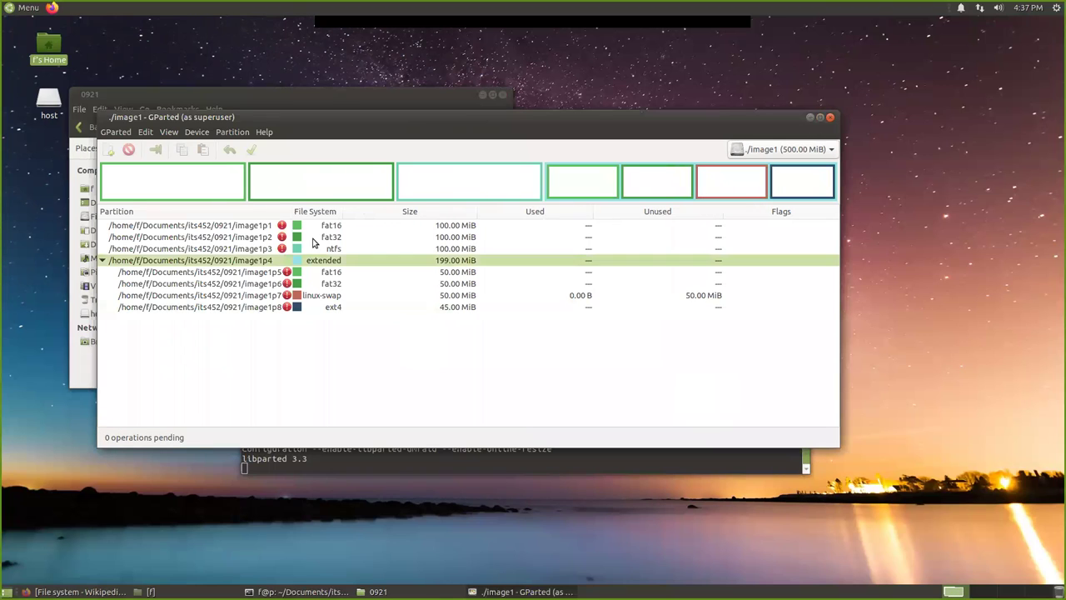
- Delete the first primary partition, the 100 MiB fat16 image1p1
left_click(285, 227)
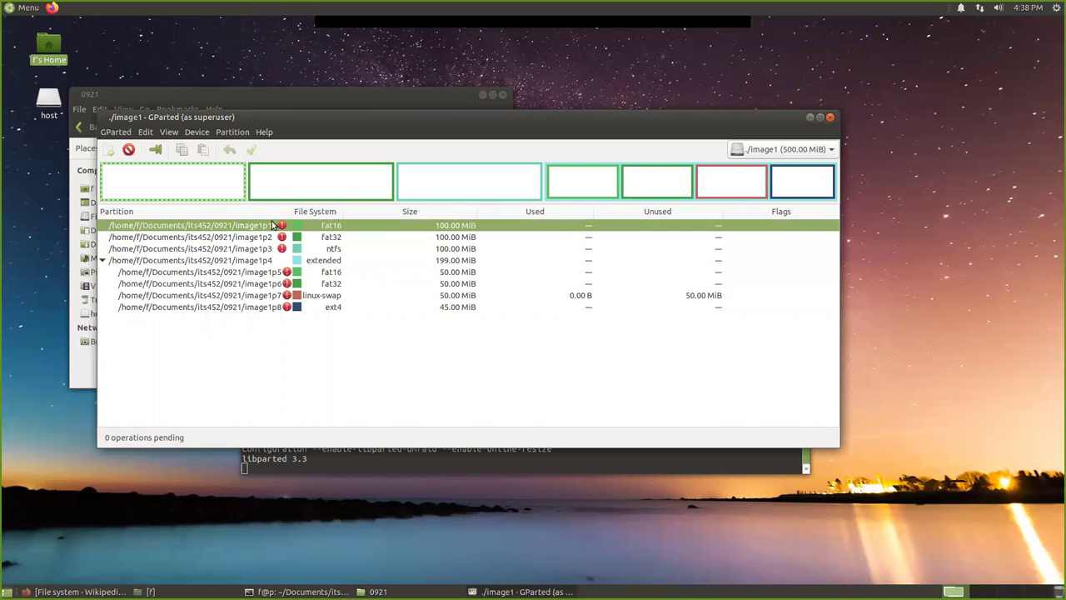
left_click(301, 184)
left_click(248, 227)
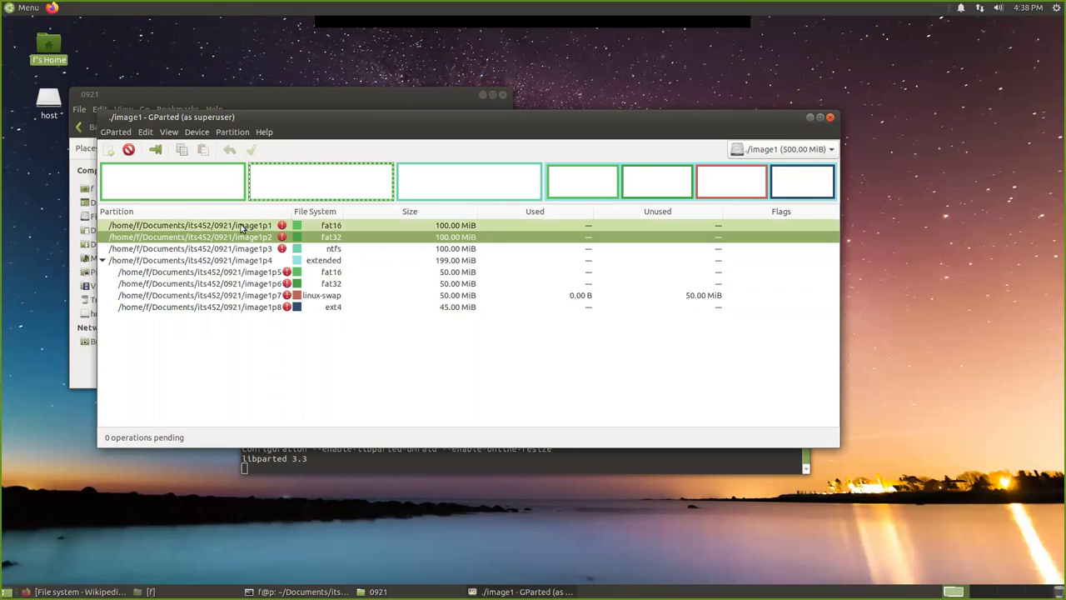
right_click(180, 190)
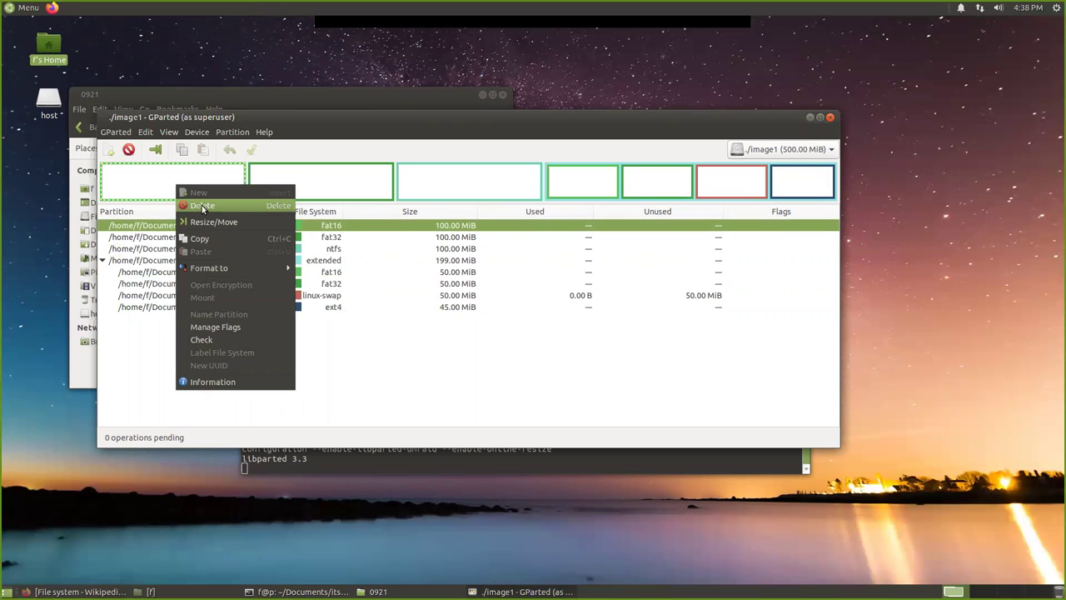
left_click(203, 207)
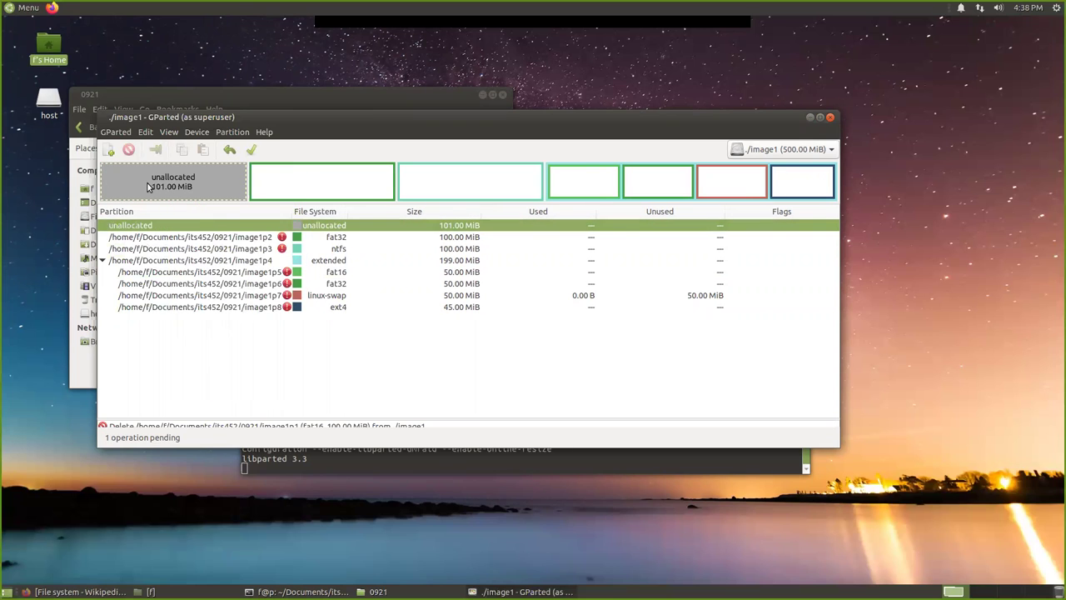
- Start a new primary partition in the unallocated space before image1p2 and set its size to 2 MiB
right_click(180, 180)
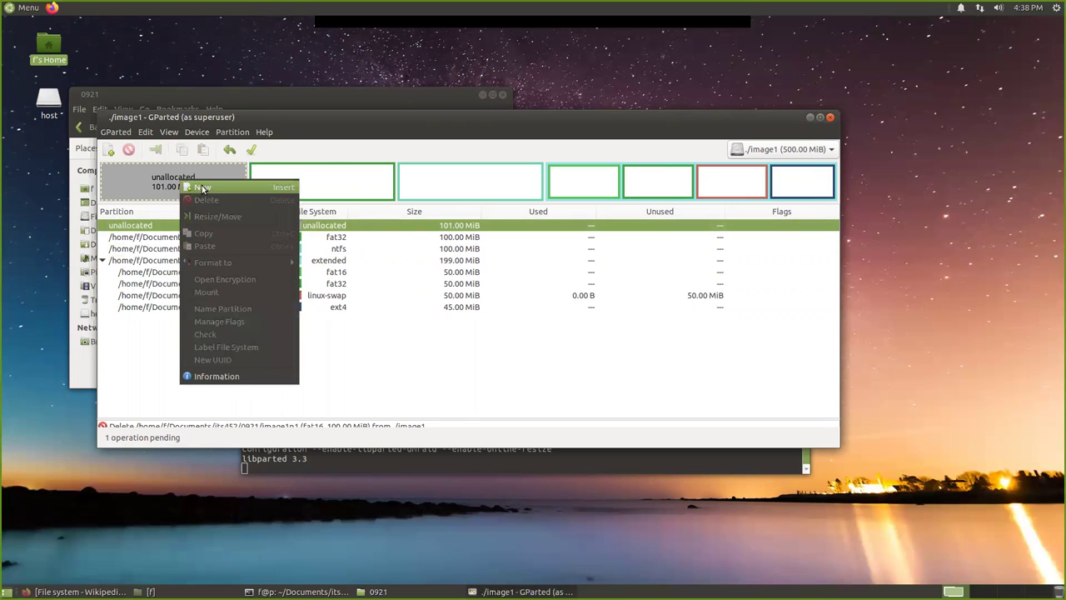
left_click(204, 194)
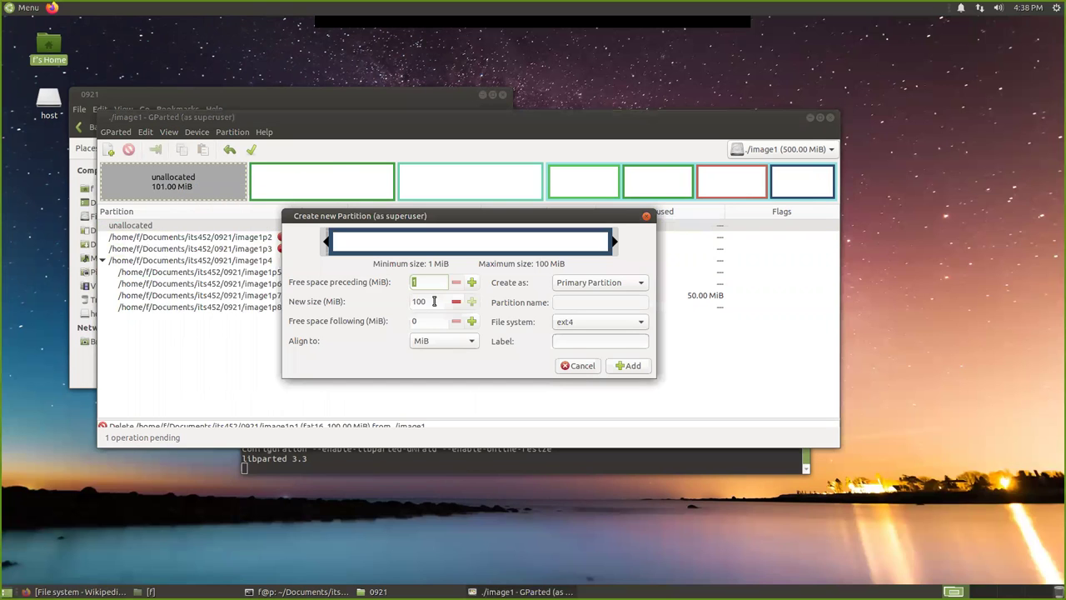
double_click(430, 302)
type("2")
- Set the new partition's file system to unformatted, label it fat12 and add it to the pending operations
left_click(639, 322)
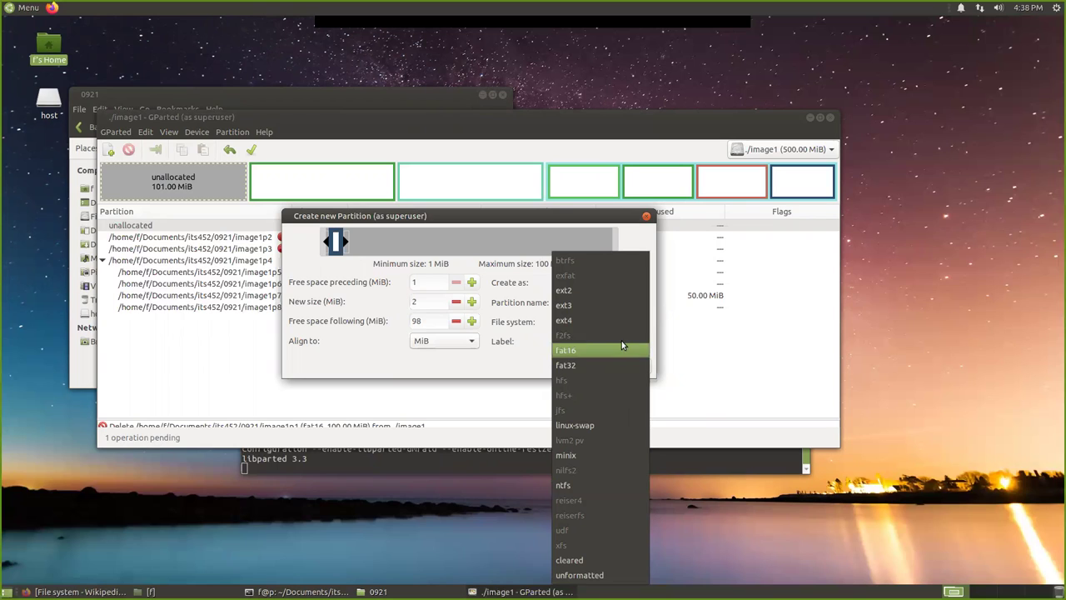
left_click(510, 372)
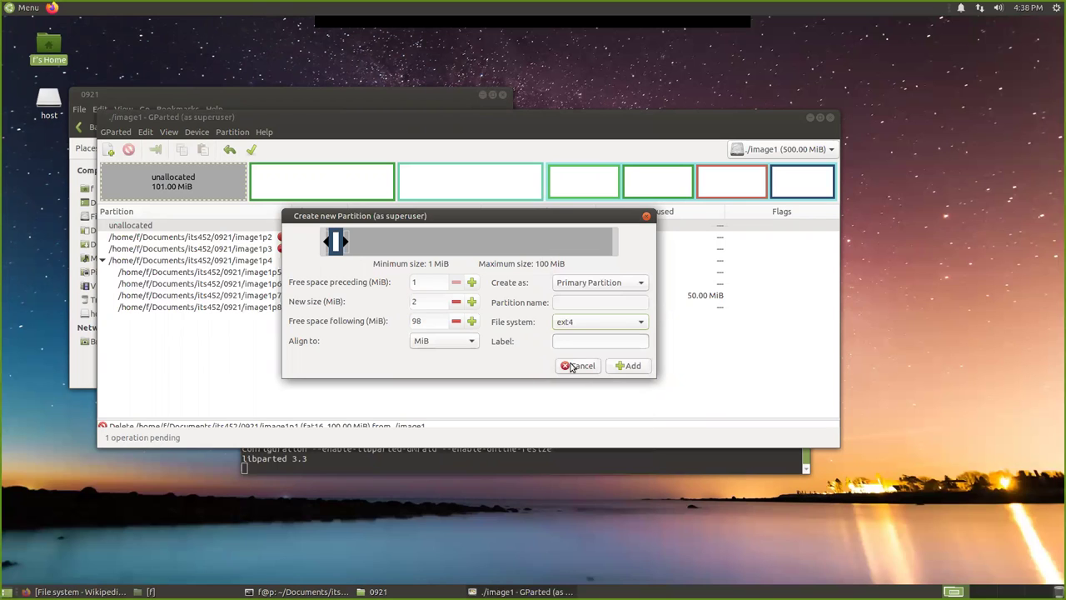
left_click(639, 325)
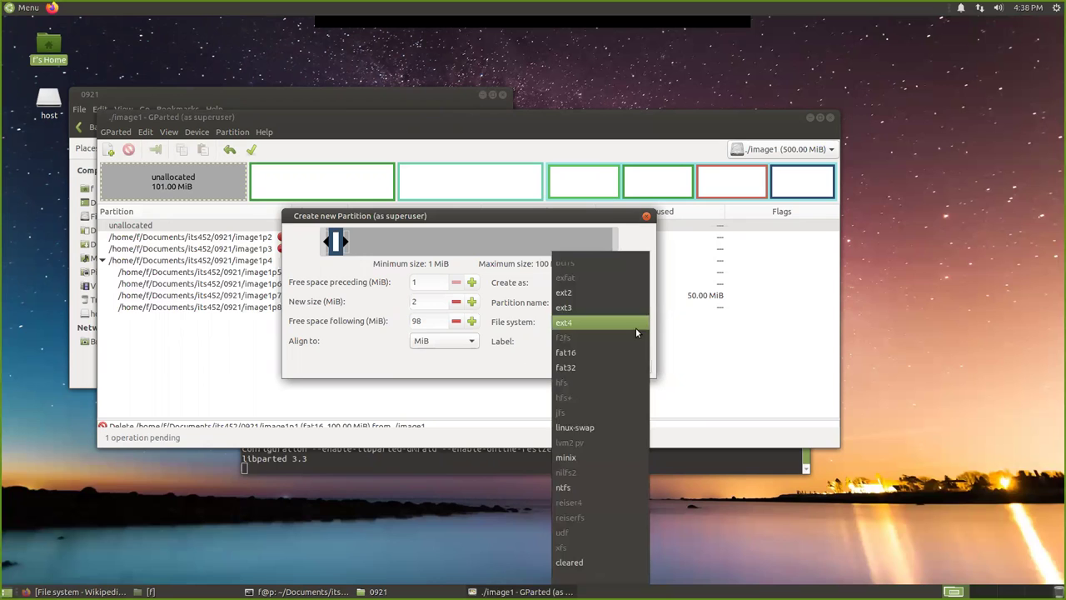
left_click(455, 227)
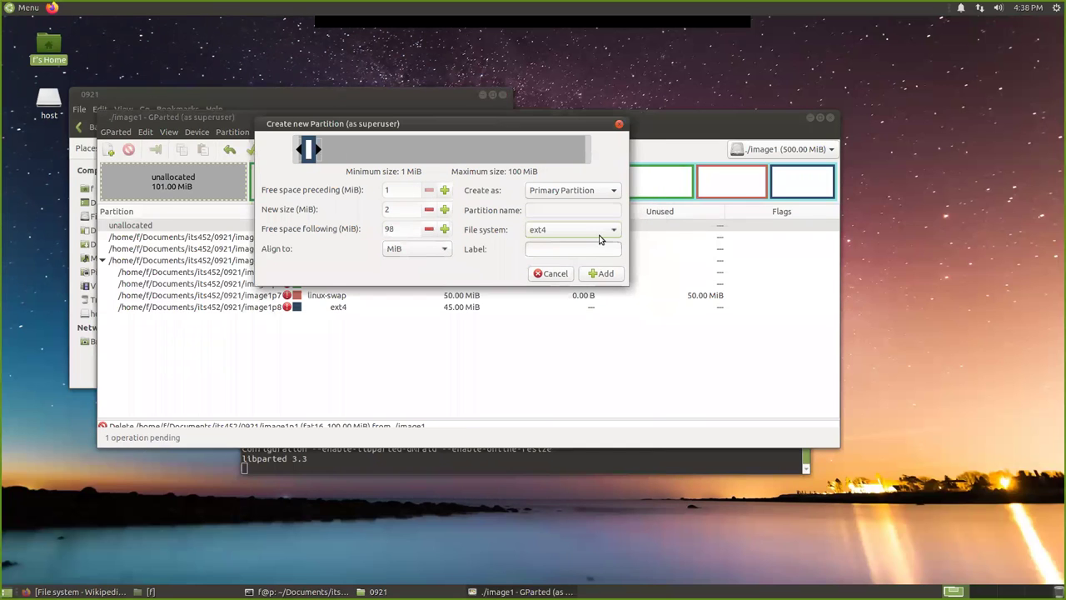
left_click(613, 232)
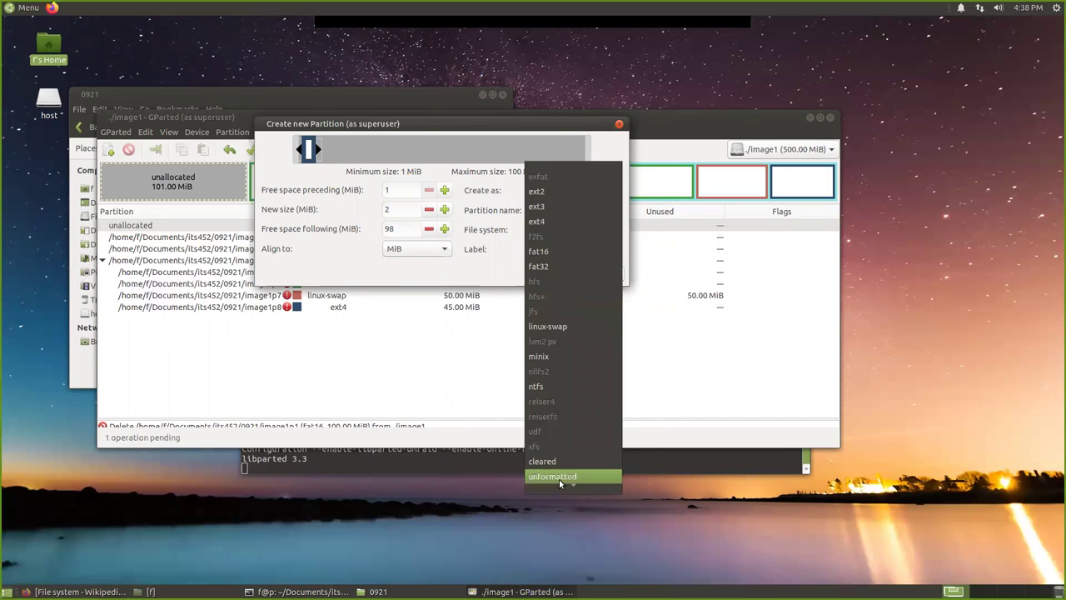
left_click(551, 476)
left_click(558, 251)
type("fat12")
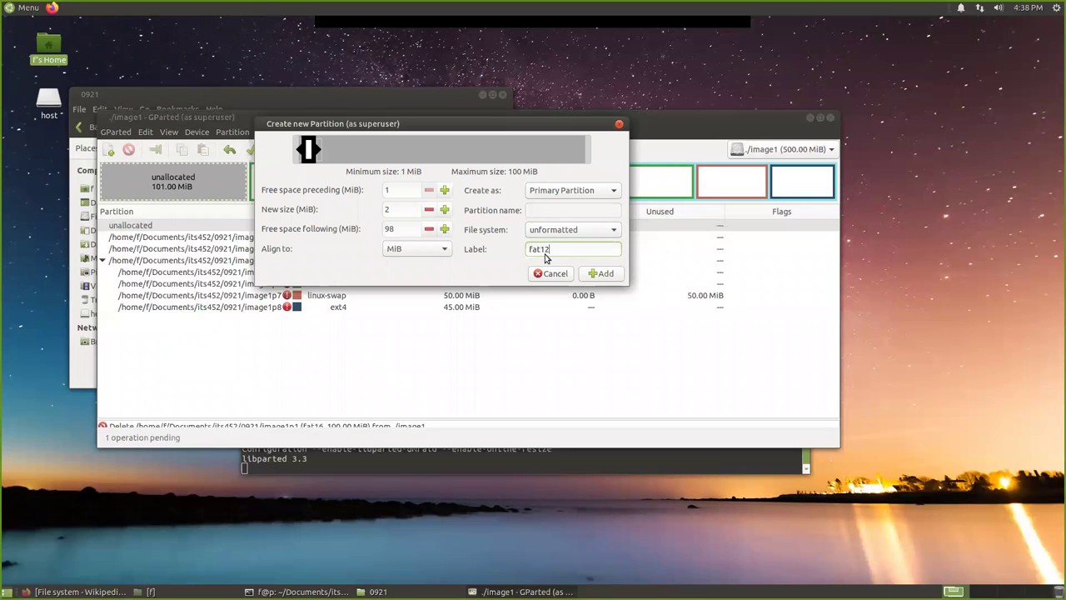
left_click(602, 274)
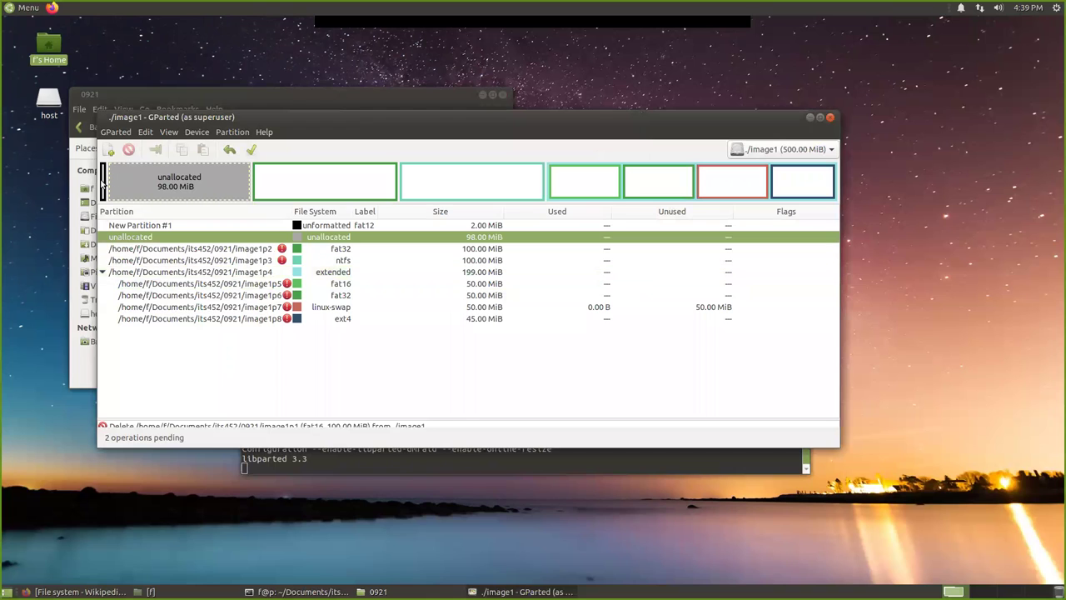
- Try to create another partition in the unallocated space following the fat12 partition
left_click(104, 184)
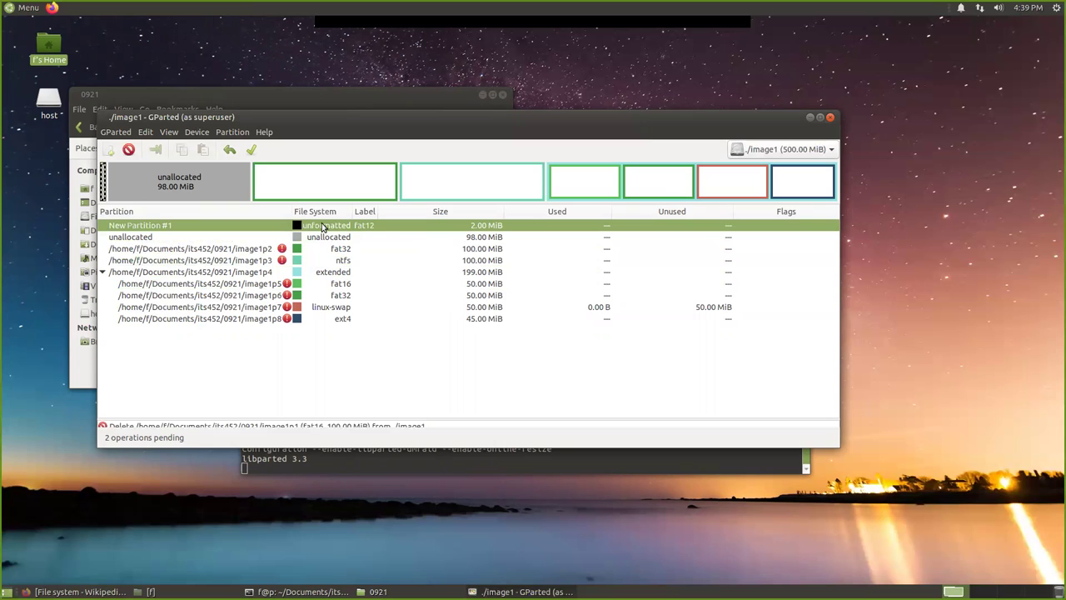
left_click(247, 240)
right_click(247, 241)
left_click(271, 245)
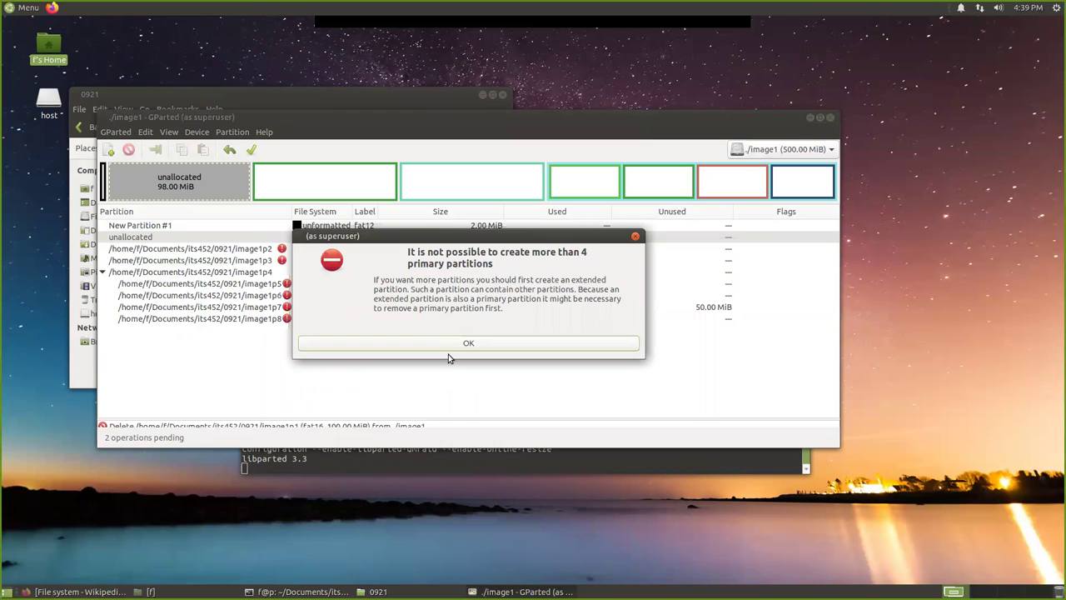
left_click(470, 344)
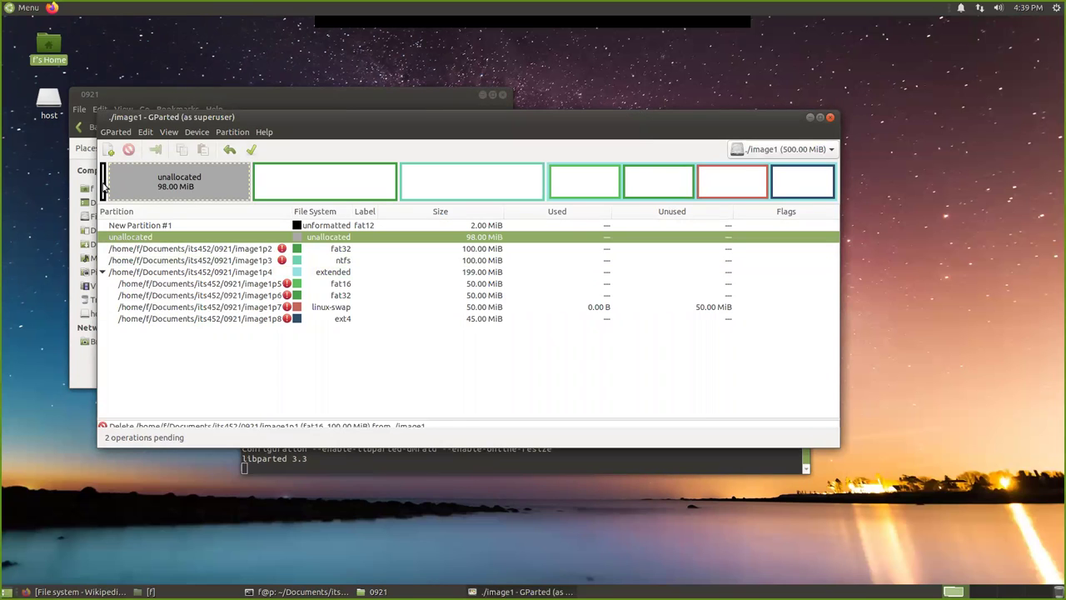
- Delete the pending unformatted partition labelled fat12
left_click(104, 188)
right_click(105, 188)
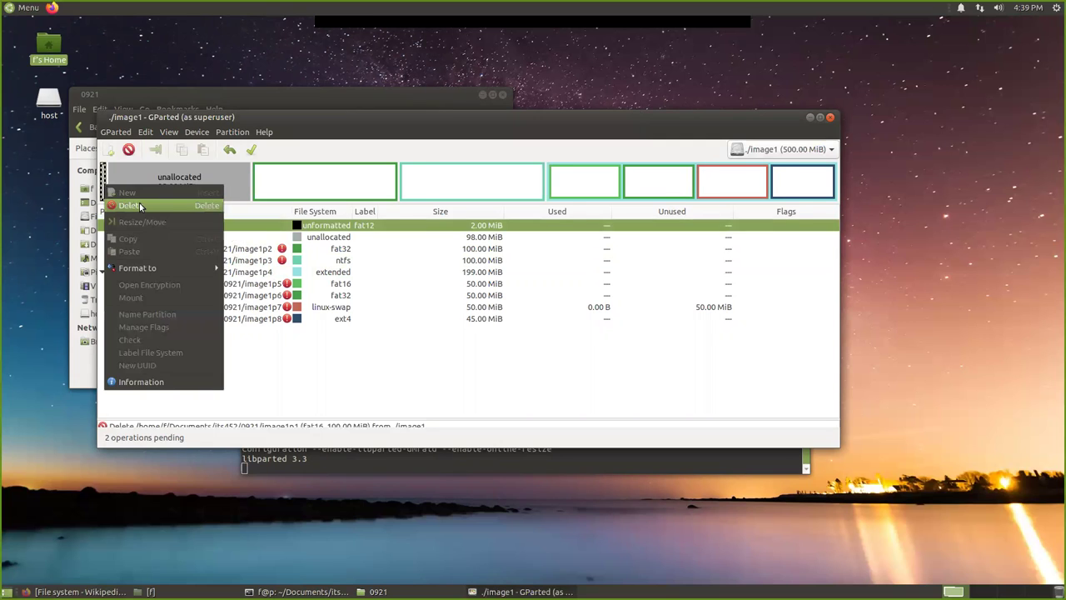
left_click(146, 206)
- Create a 100 MiB primary fat16 partition labelled FAT16 in the unallocated space before image1p2
right_click(183, 178)
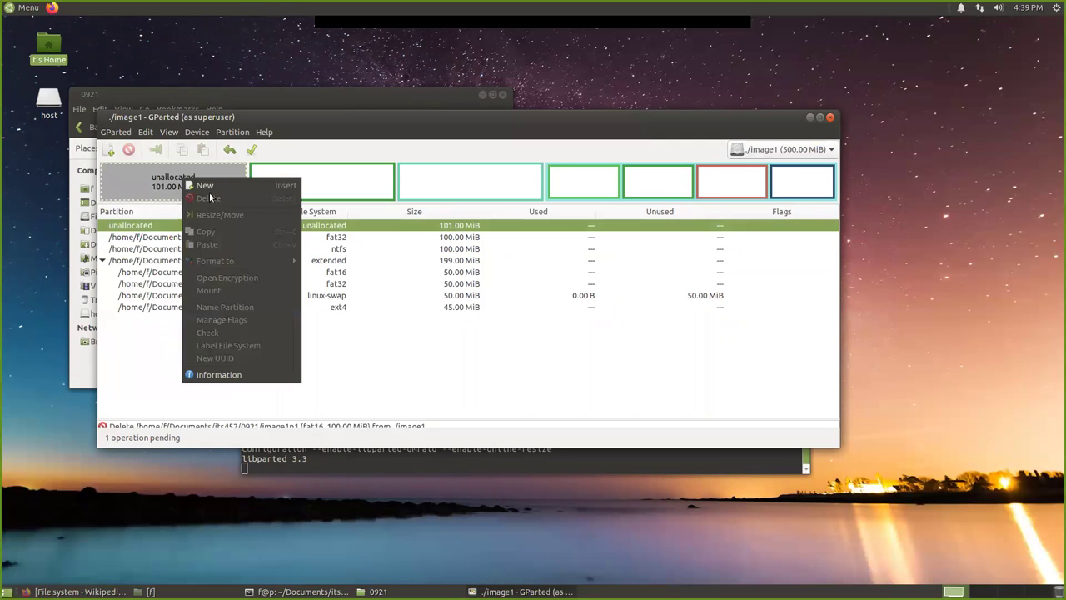
left_click(242, 182)
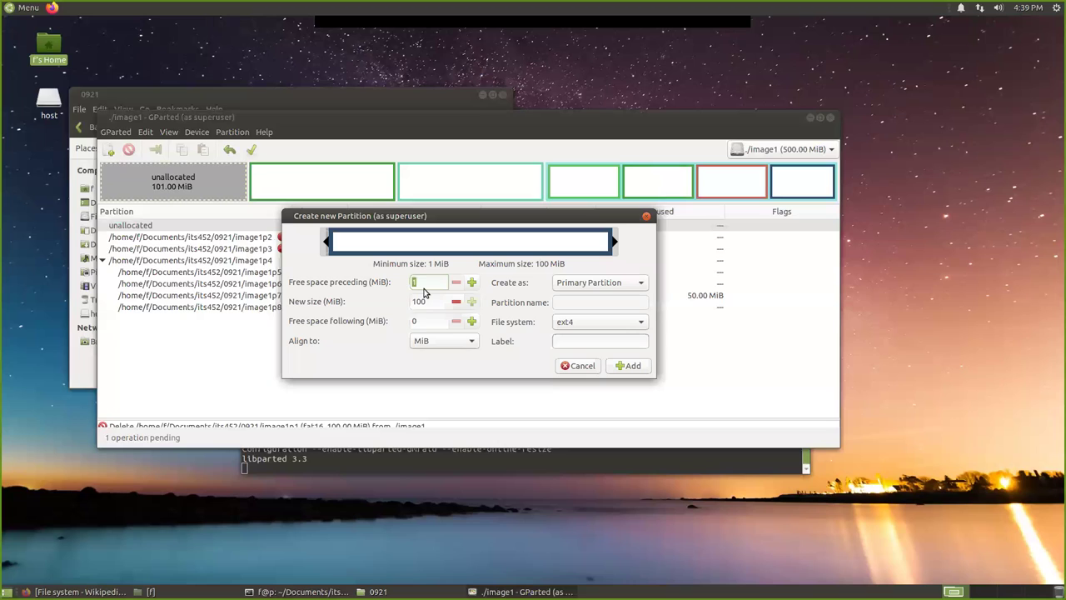
left_click(612, 321)
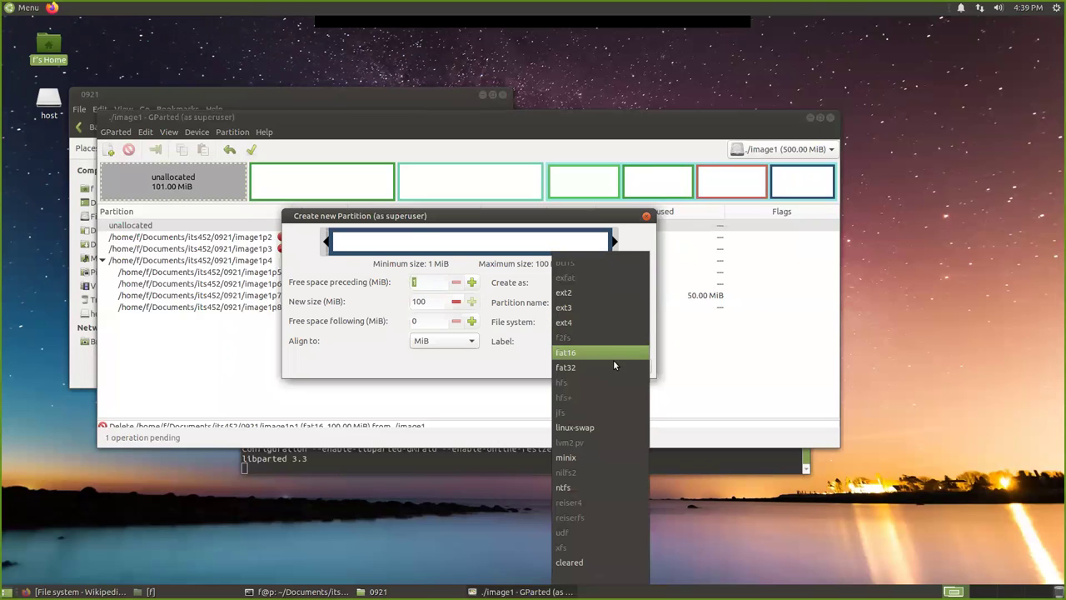
left_click(614, 354)
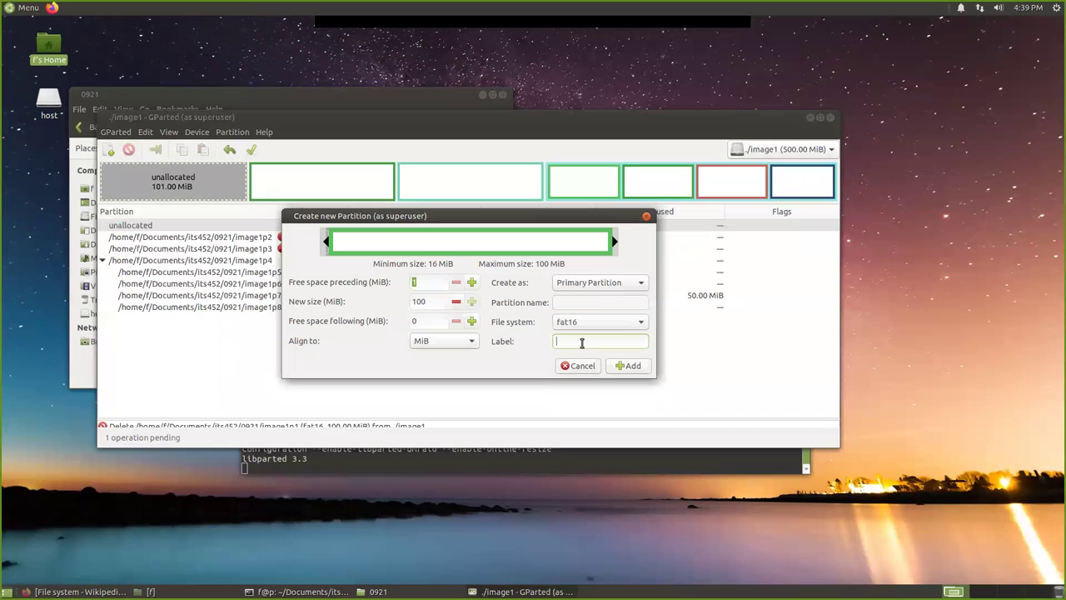
type("F")
left_click(629, 366)
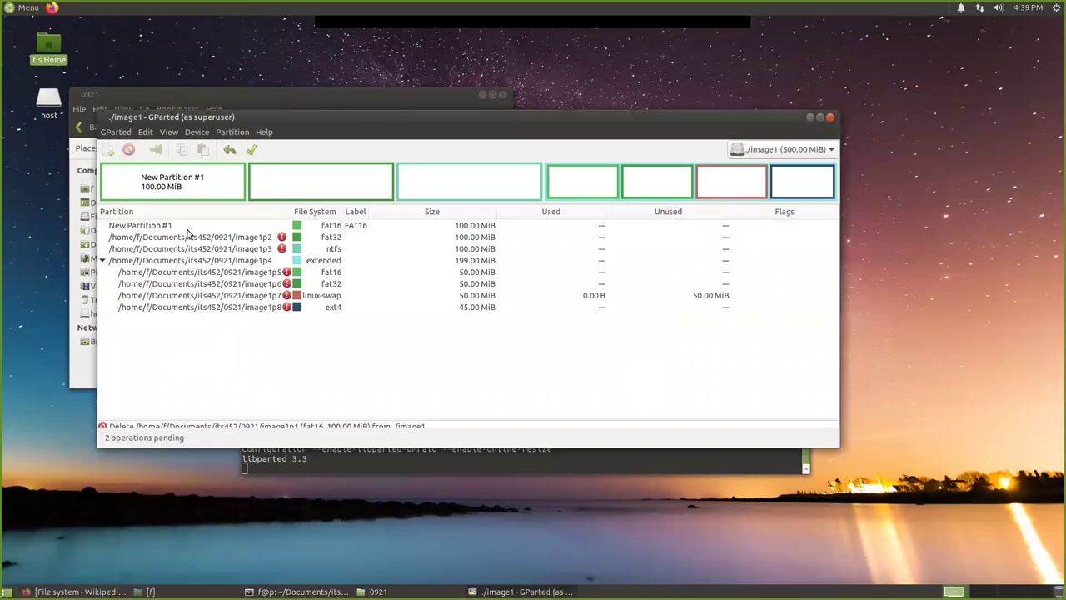
- Undo both pending operations, the FAT16 partition creation and the image1p1 deletion
left_click(226, 151)
left_click(226, 151)
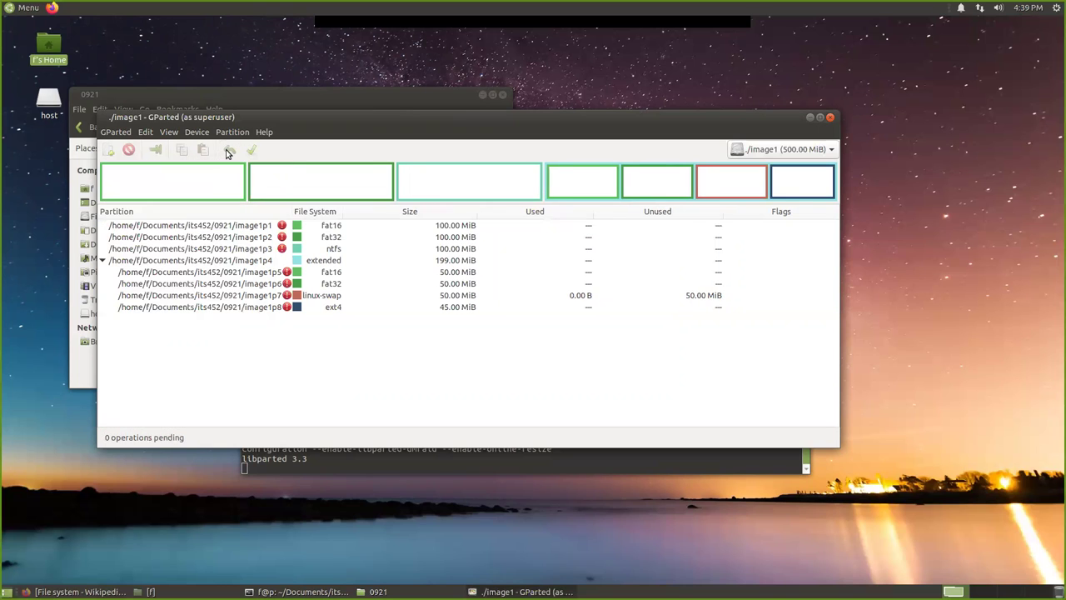
left_click(792, 248)
left_click(594, 187)
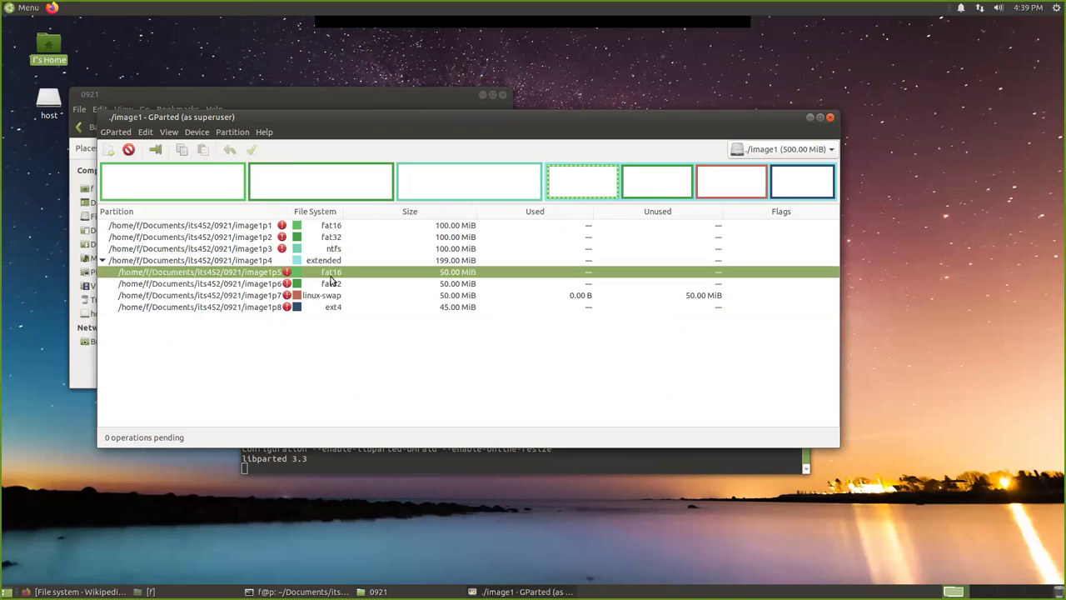
right_click(575, 185)
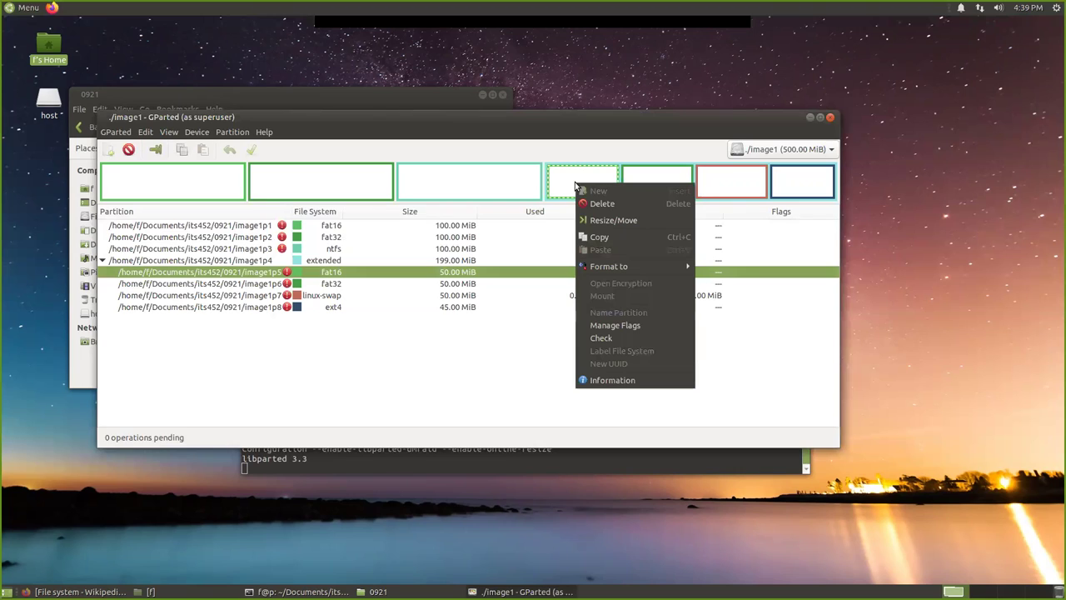
left_click(597, 221)
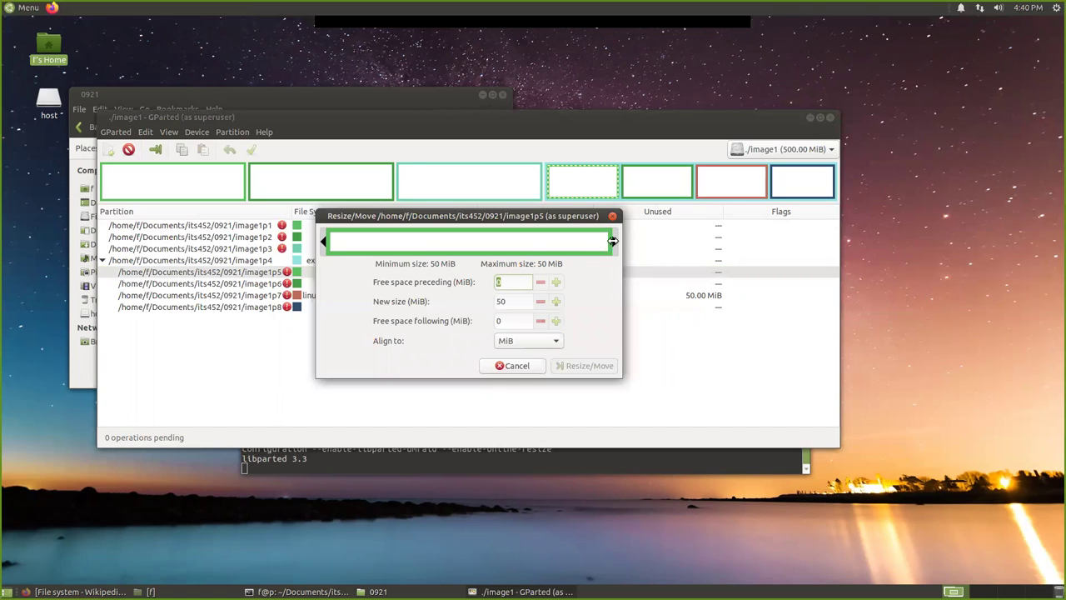
left_click(517, 367)
- Delete the first logical partition, the 50 MiB fat16 image1p5, inside the extended partition
right_click(572, 192)
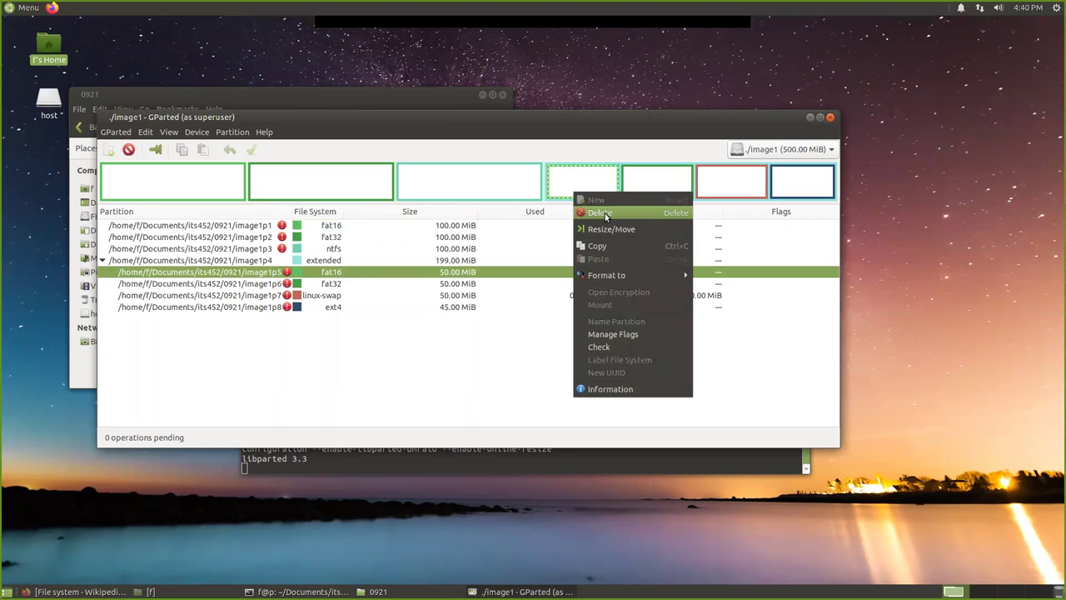
left_click(604, 213)
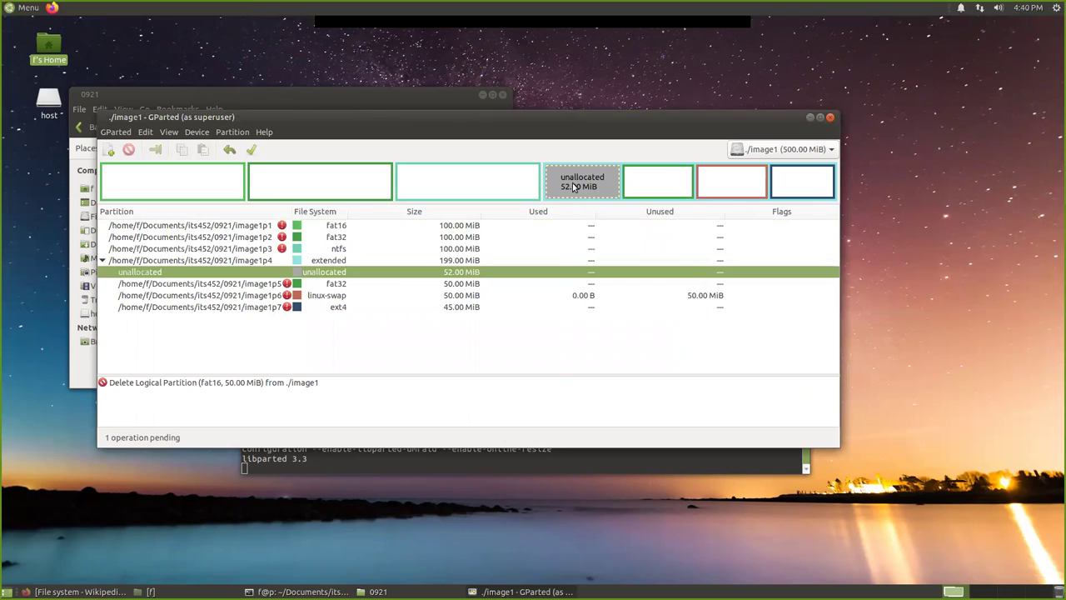
- Create a 2 MiB unformatted logical partition labelled fat12 in the unallocated space at the start of the extended partition
right_click(573, 185)
left_click(596, 194)
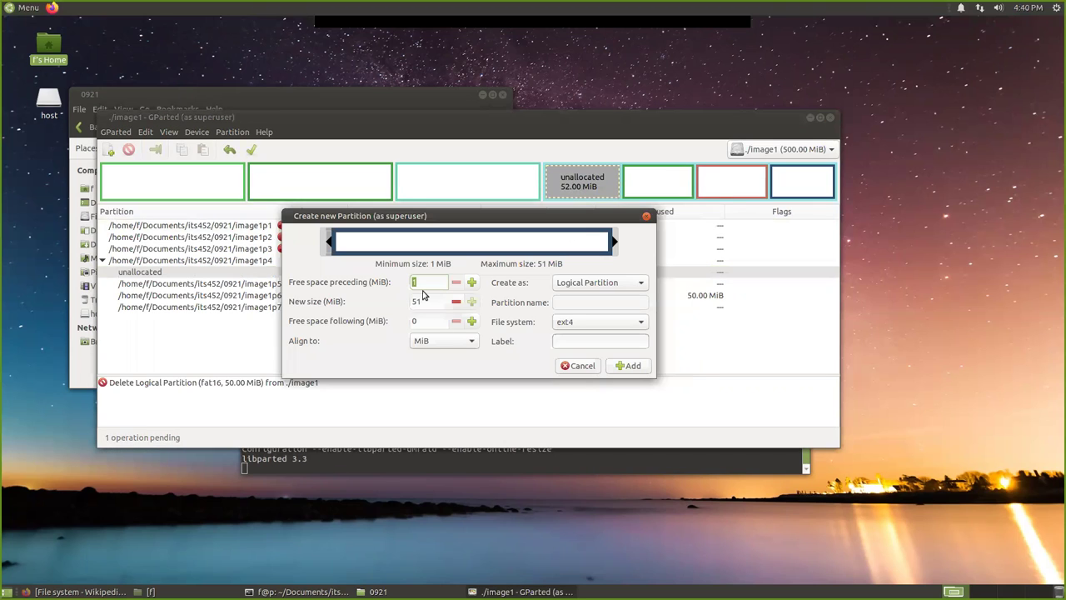
left_click_drag(429, 300, 403, 300)
type("2")
left_click(638, 325)
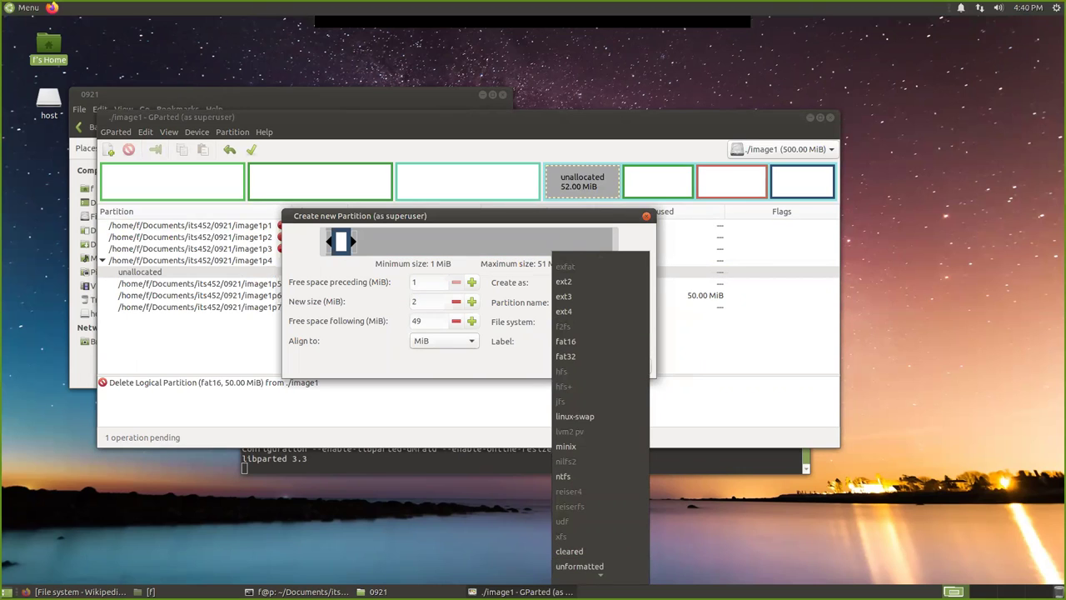
left_click(602, 563)
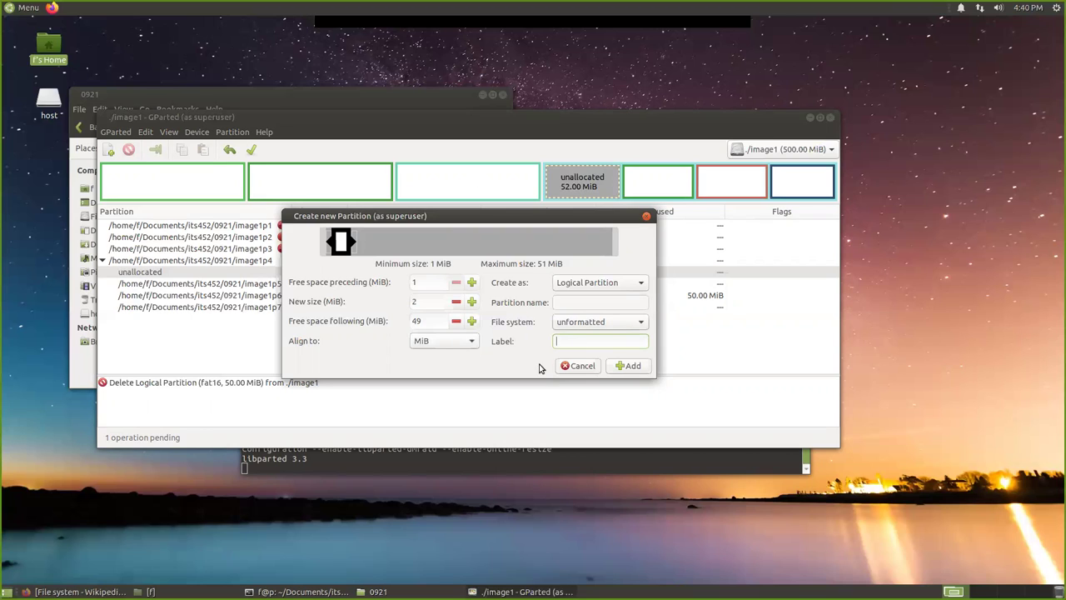
type("fat12")
left_click(630, 366)
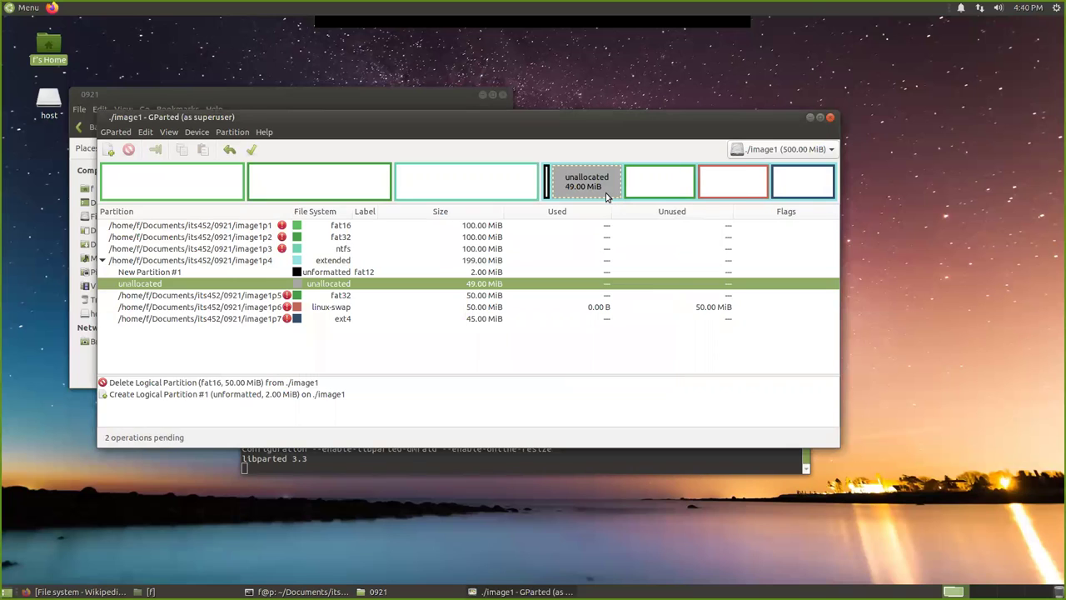
- Create a fat16 logical partition labelled fat16 that fills the remaining unallocated space in the extended partition
right_click(580, 178)
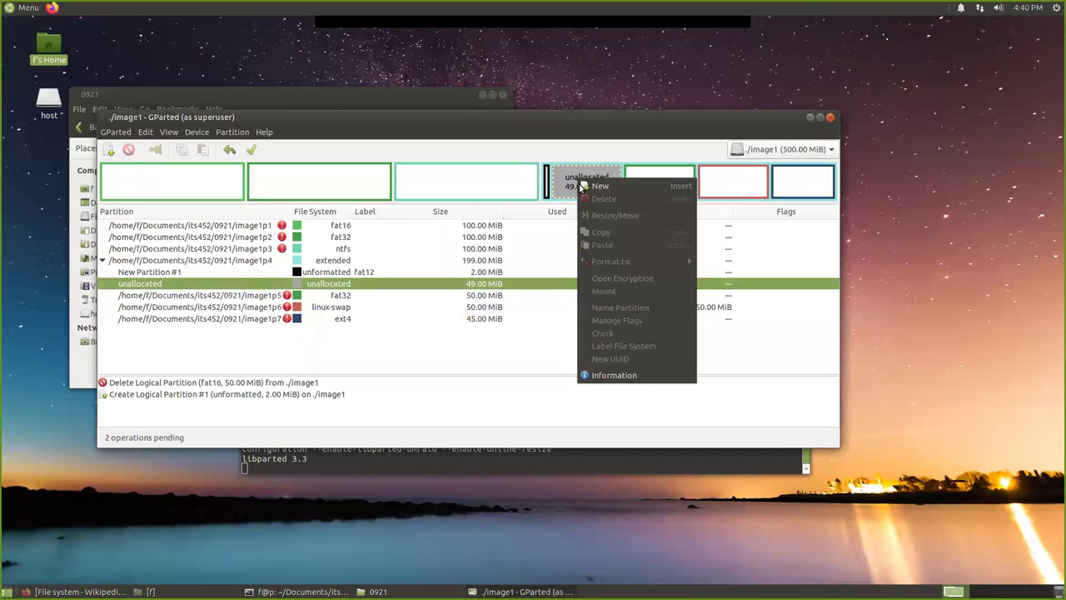
left_click(590, 190)
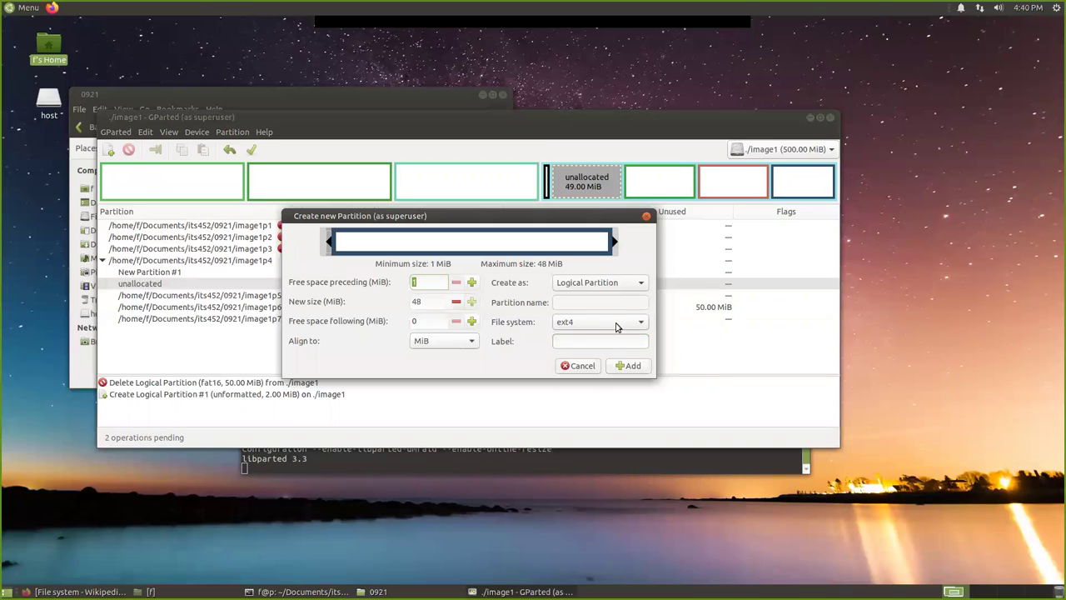
left_click(618, 325)
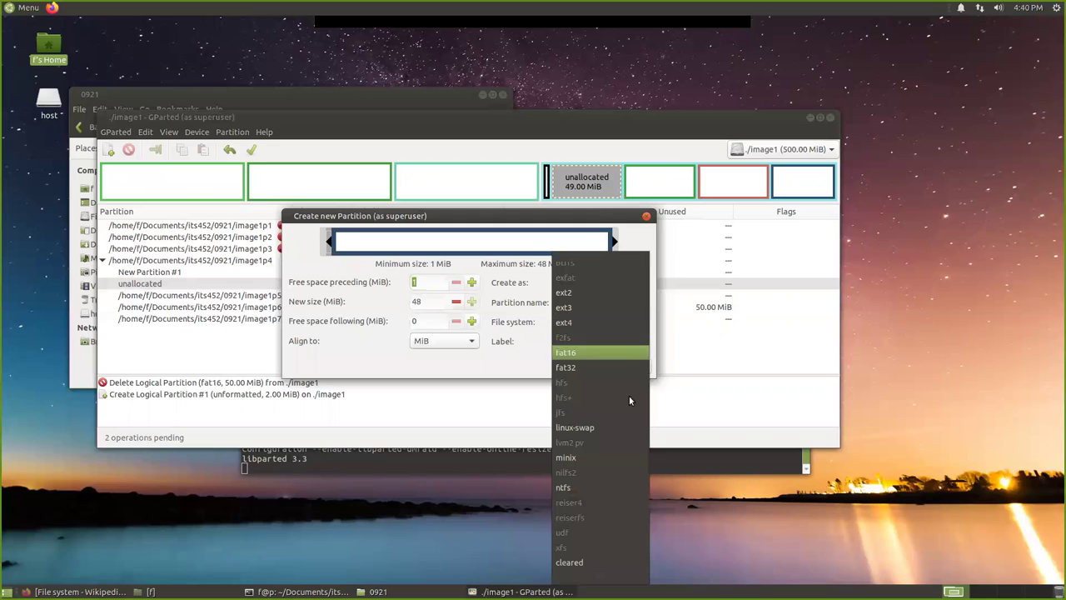
left_click(605, 352)
left_click(560, 340)
type("fat")
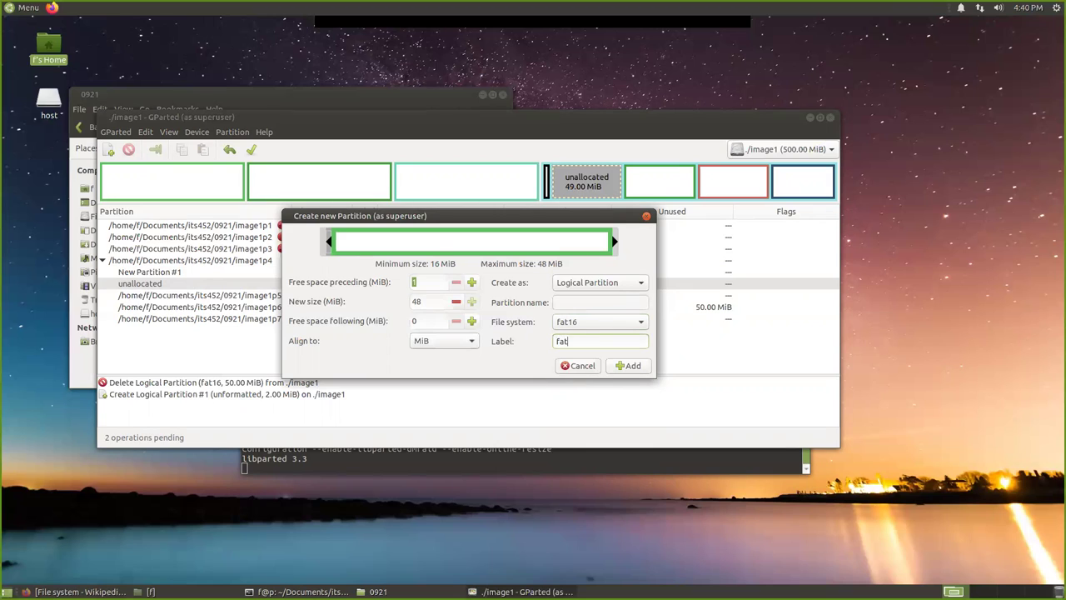
type("16")
left_click(627, 367)
left_click(368, 275)
left_click(342, 317)
left_click(332, 307)
left_click(349, 283)
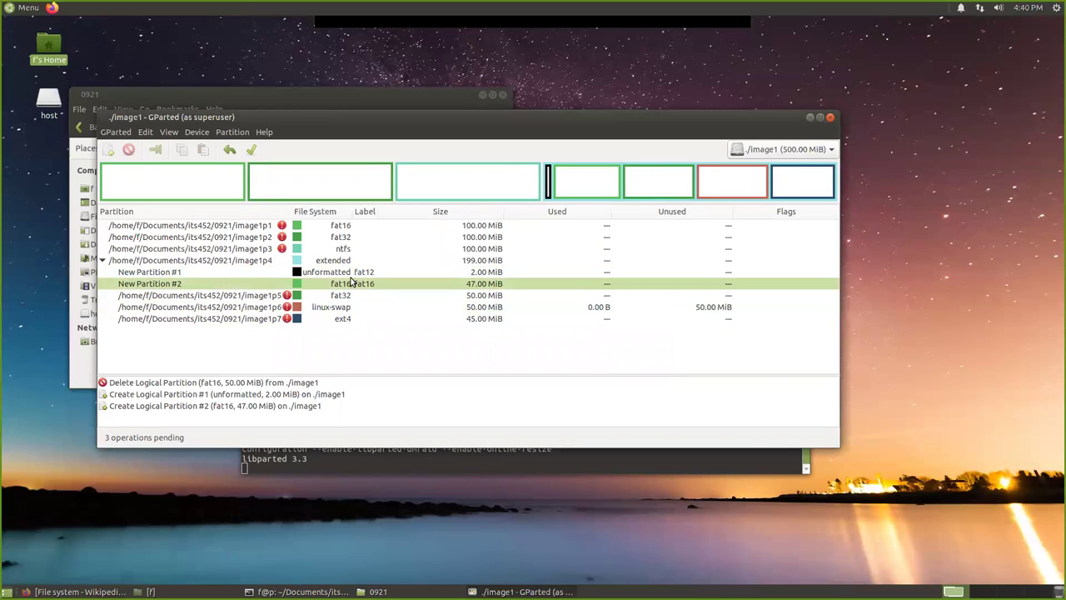
left_click(354, 271)
left_click(354, 283)
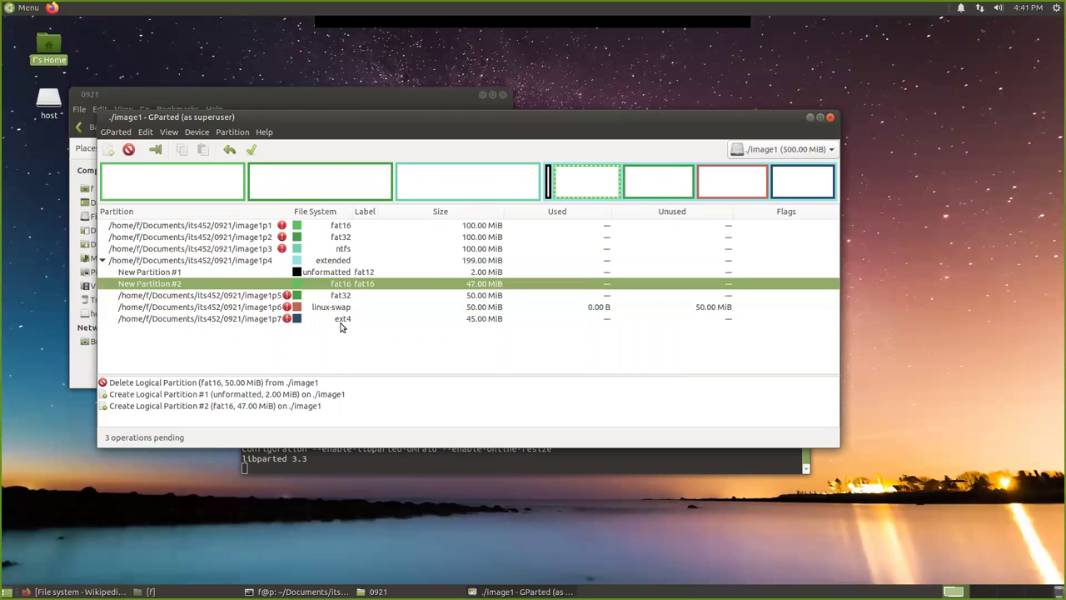
left_click(325, 228)
right_click(323, 228)
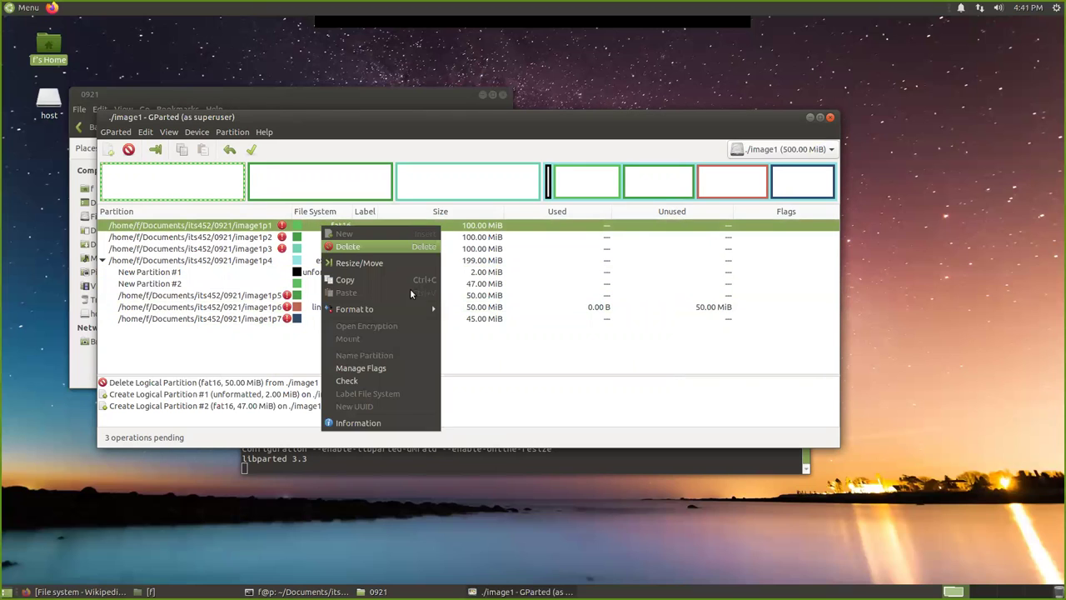
mouse_move(401, 308)
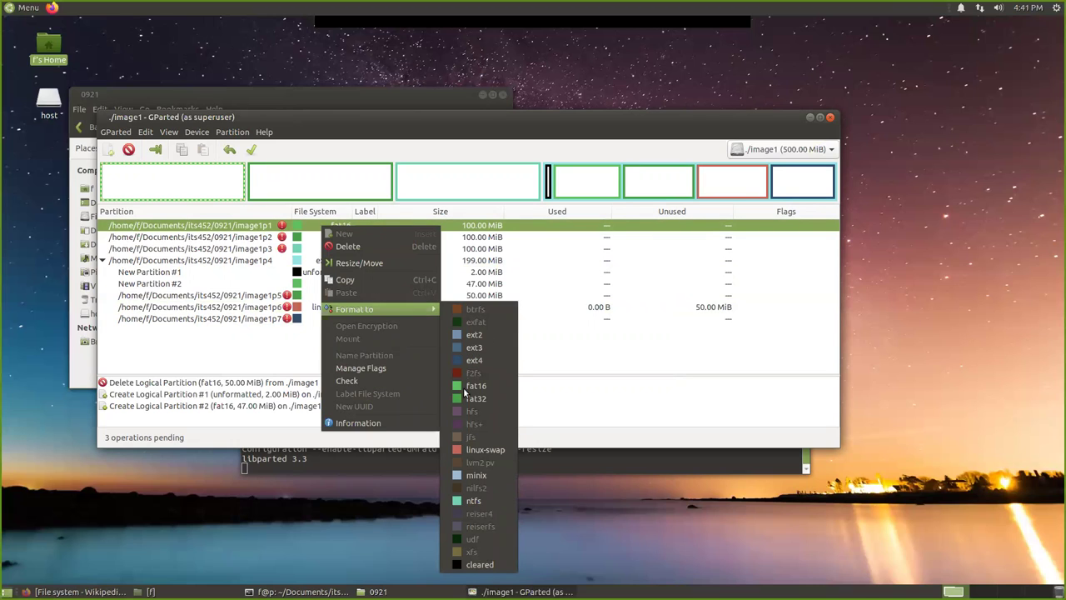
left_click(316, 230)
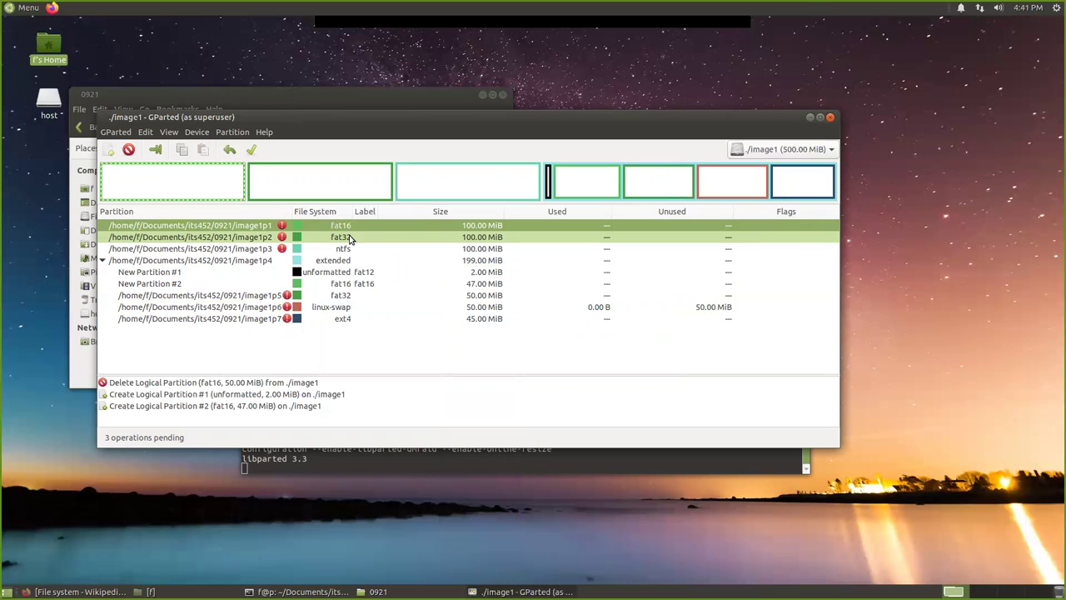
- Queue a format of the first primary partition, image1p1, as fat16
left_click_drag(319, 117, 421, 210)
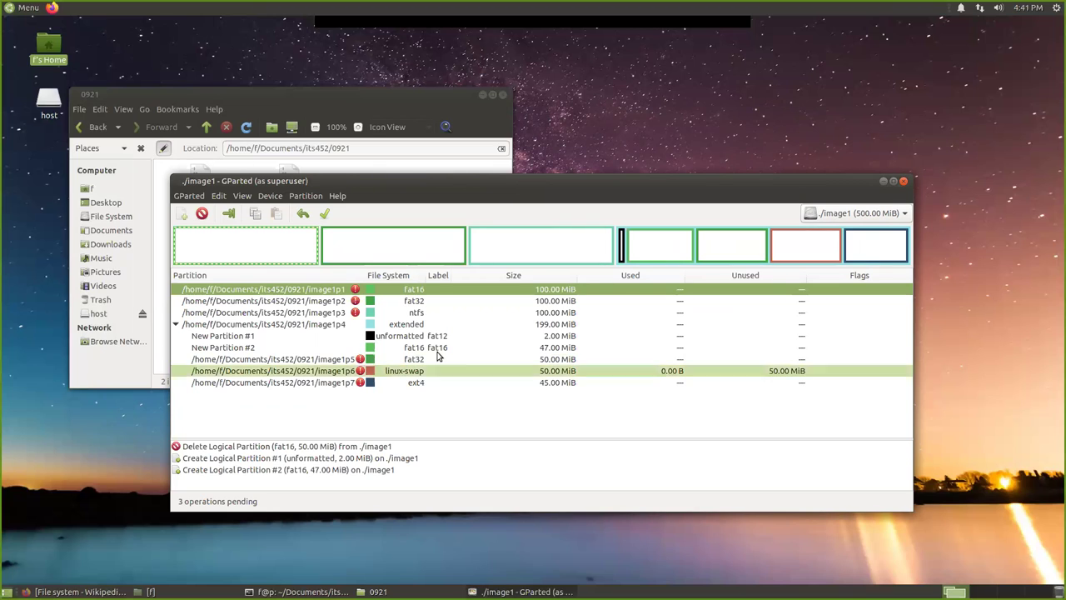
right_click(387, 291)
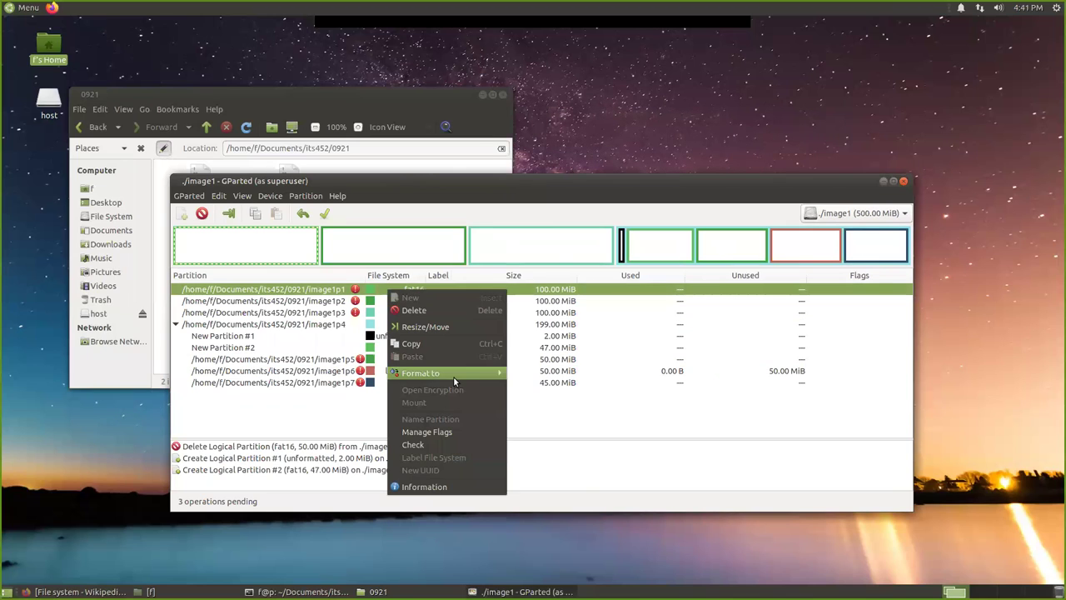
mouse_move(455, 377)
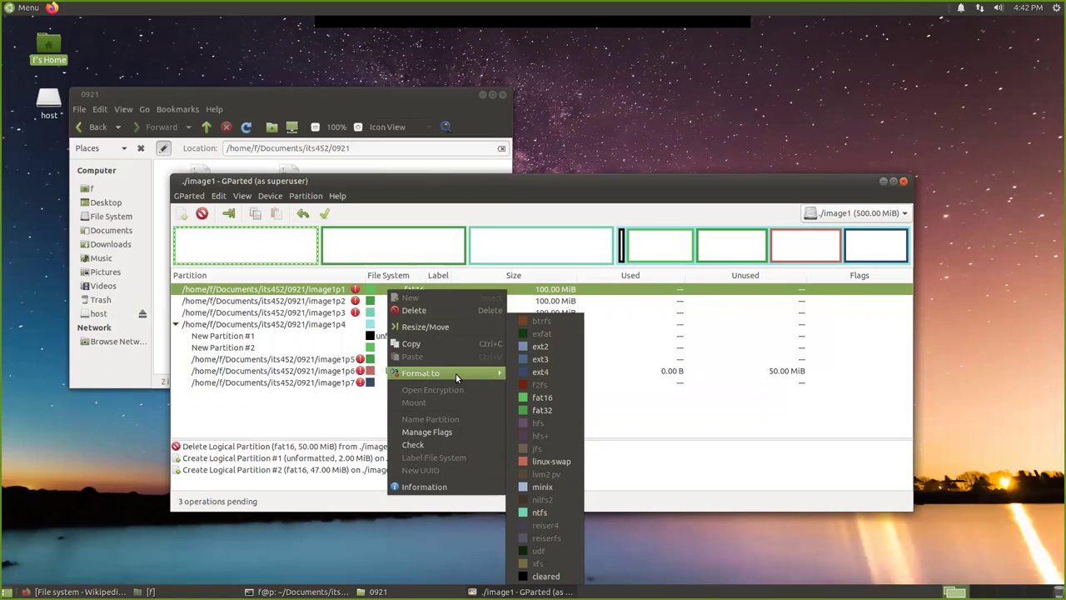
left_click(549, 401)
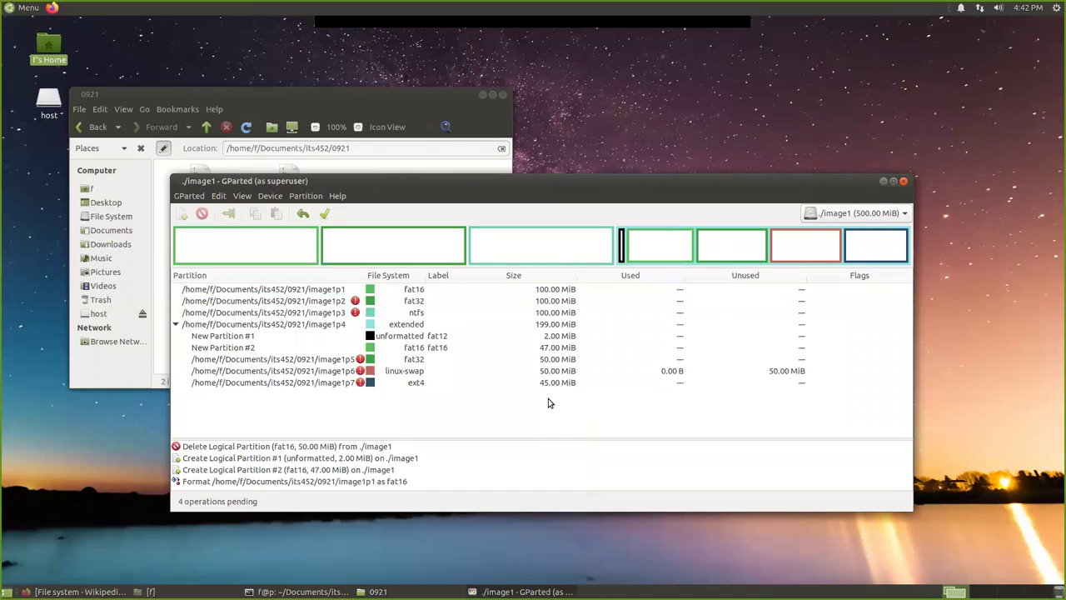
- Queue a format of the second primary partition, image1p2, as fat32
left_click(410, 300)
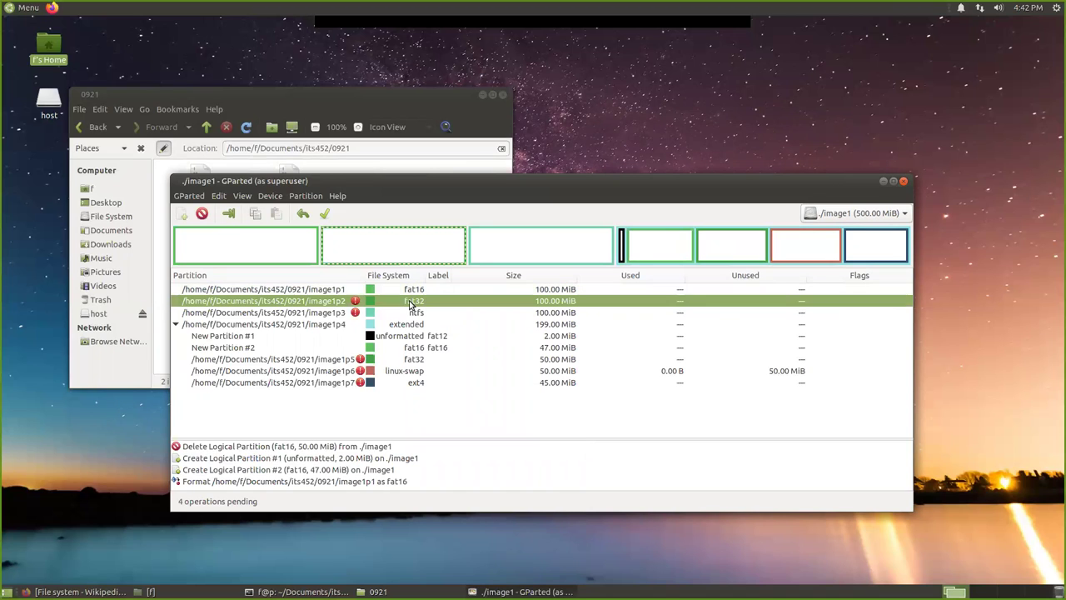
right_click(411, 302)
mouse_move(502, 387)
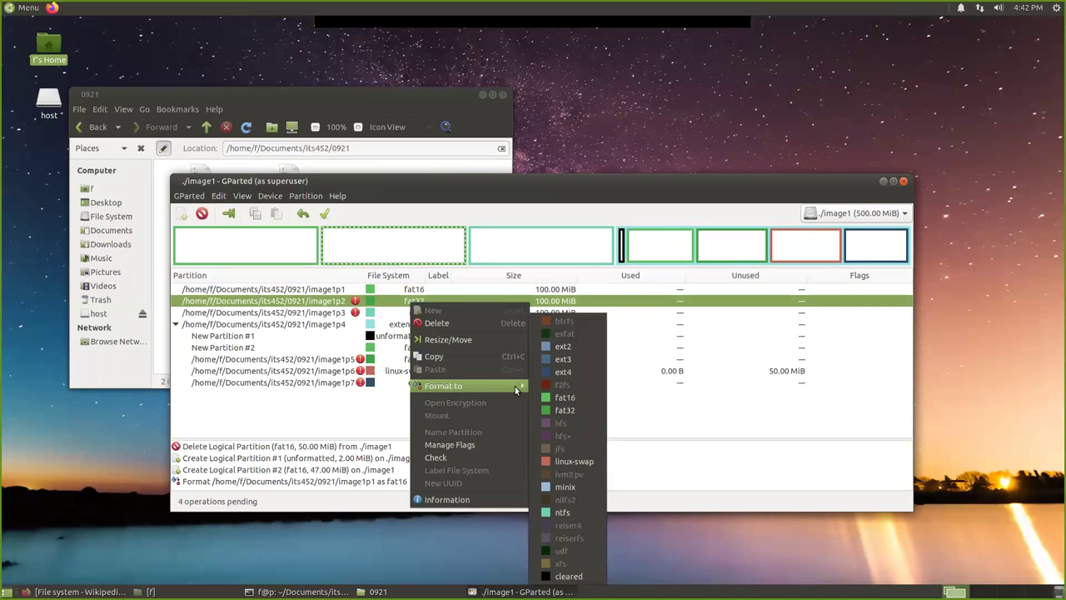
left_click(591, 408)
left_click(416, 313)
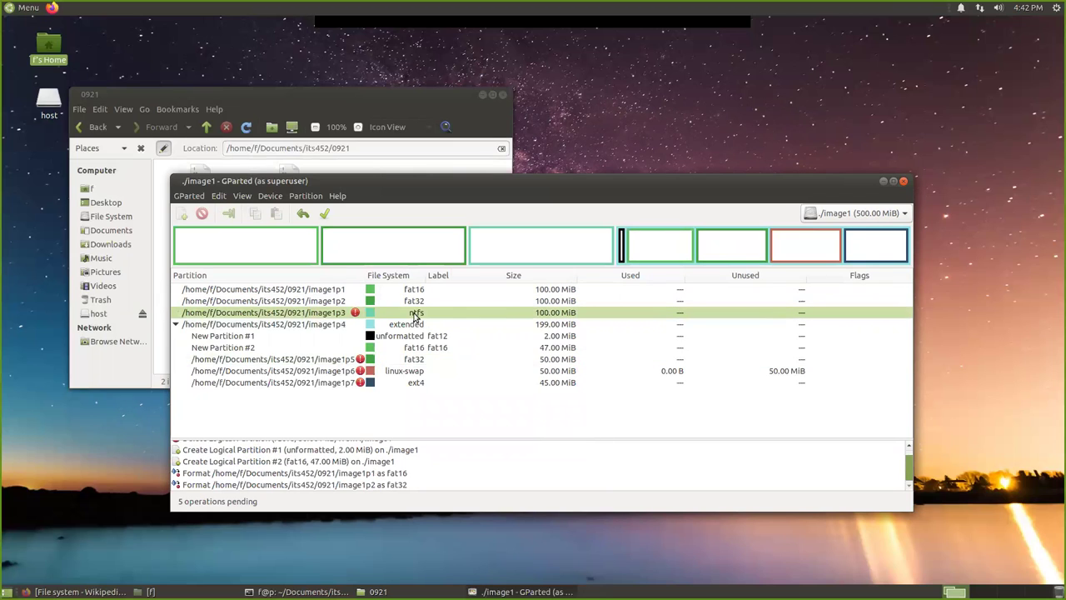
right_click(416, 314)
mouse_move(500, 401)
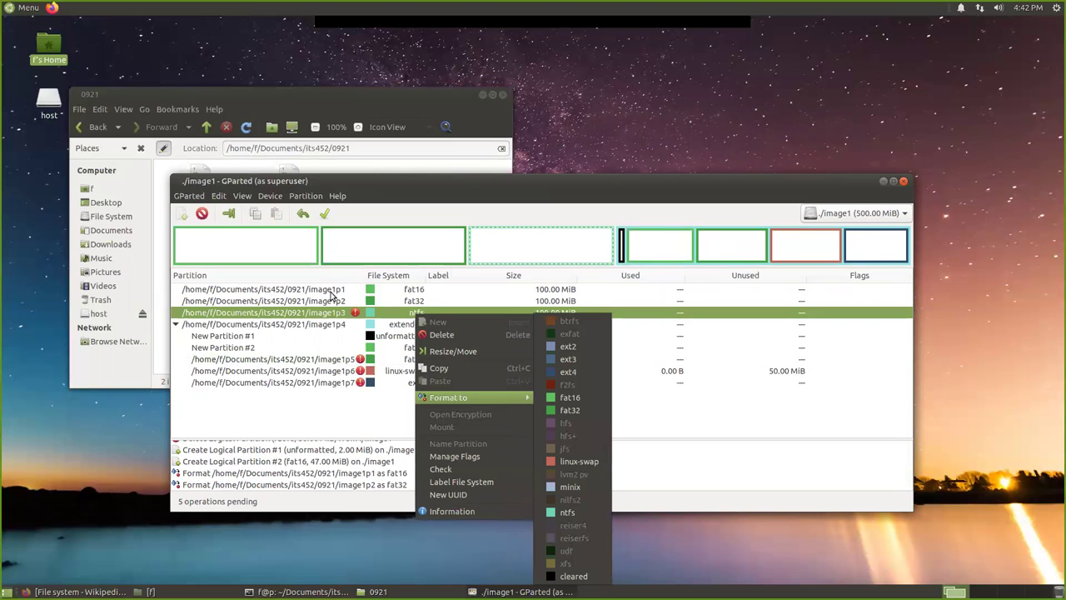
left_click(347, 467)
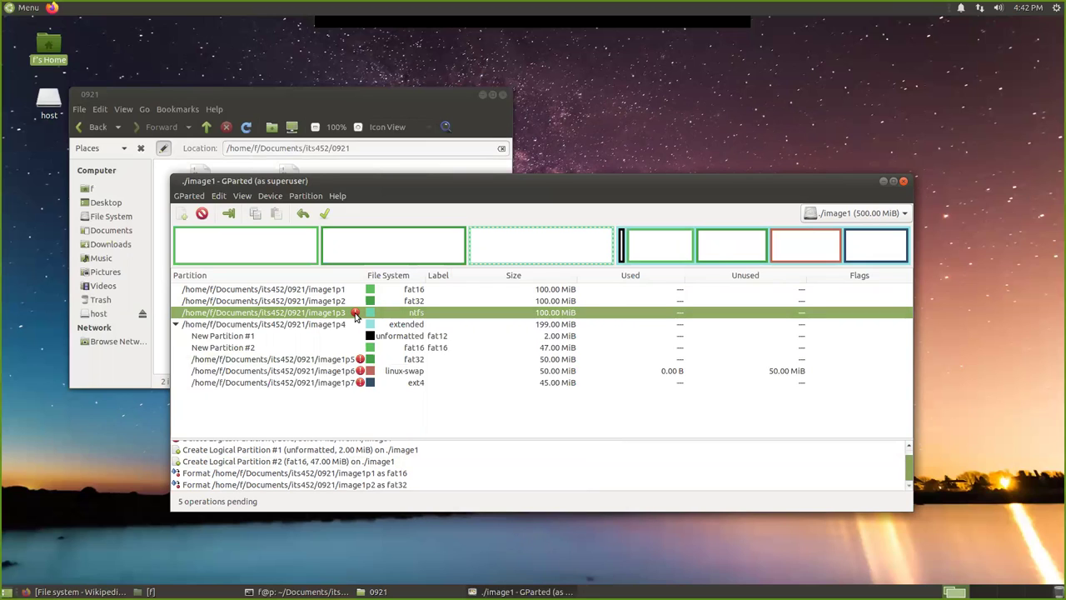
- Queue a format of the third primary partition, image1p3, as ntfs
right_click(406, 314)
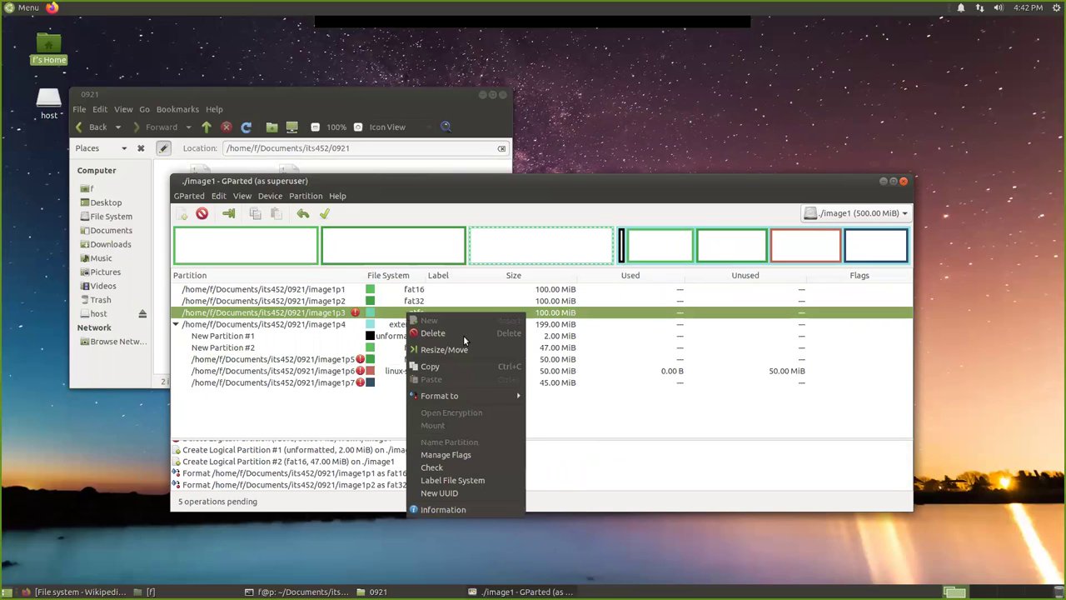
mouse_move(503, 396)
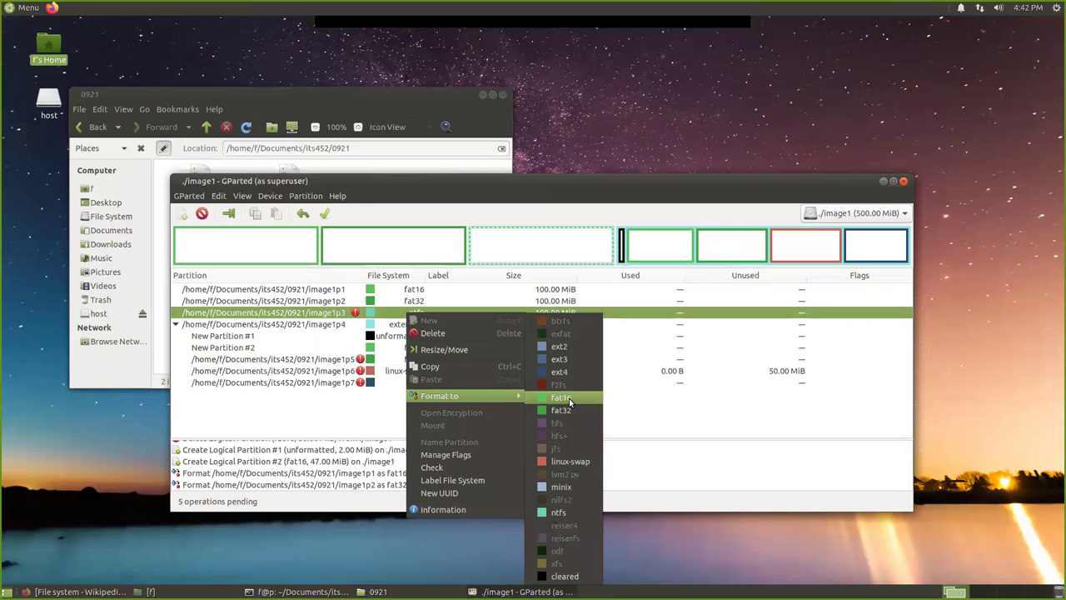
left_click(576, 511)
left_click_drag(357, 324, 387, 360)
right_click(388, 360)
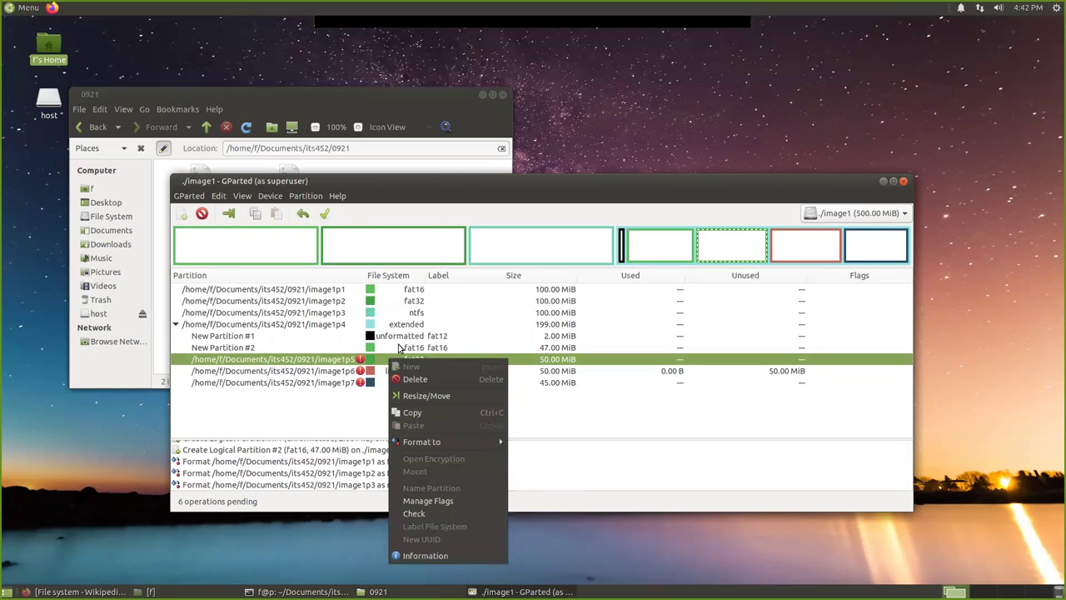
left_click(398, 348)
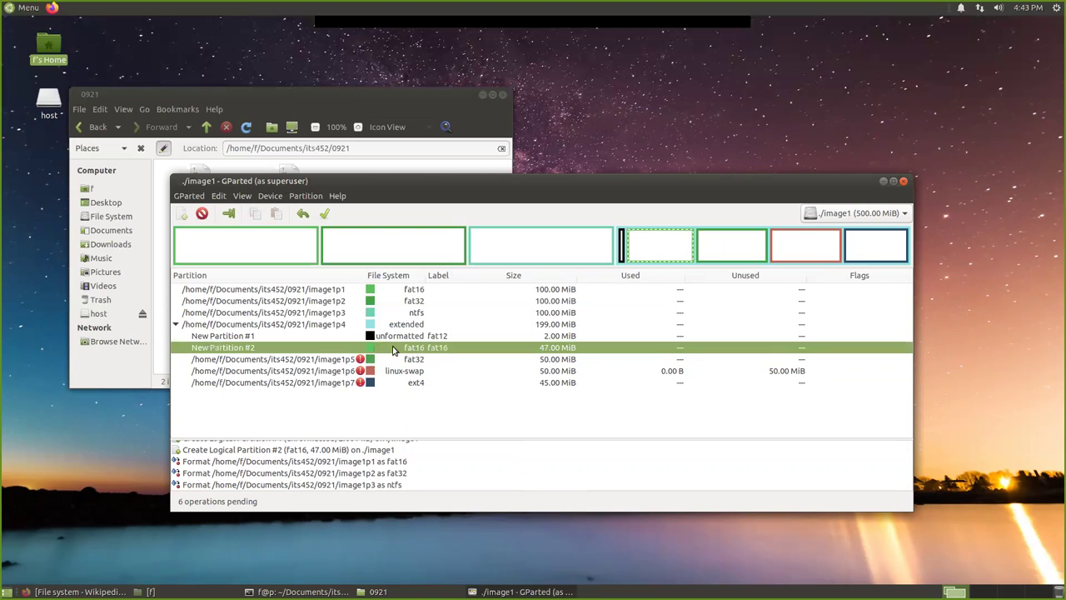
- Format the pending New Partition #2 in the extended partition as fat16
right_click(394, 351)
mouse_move(479, 429)
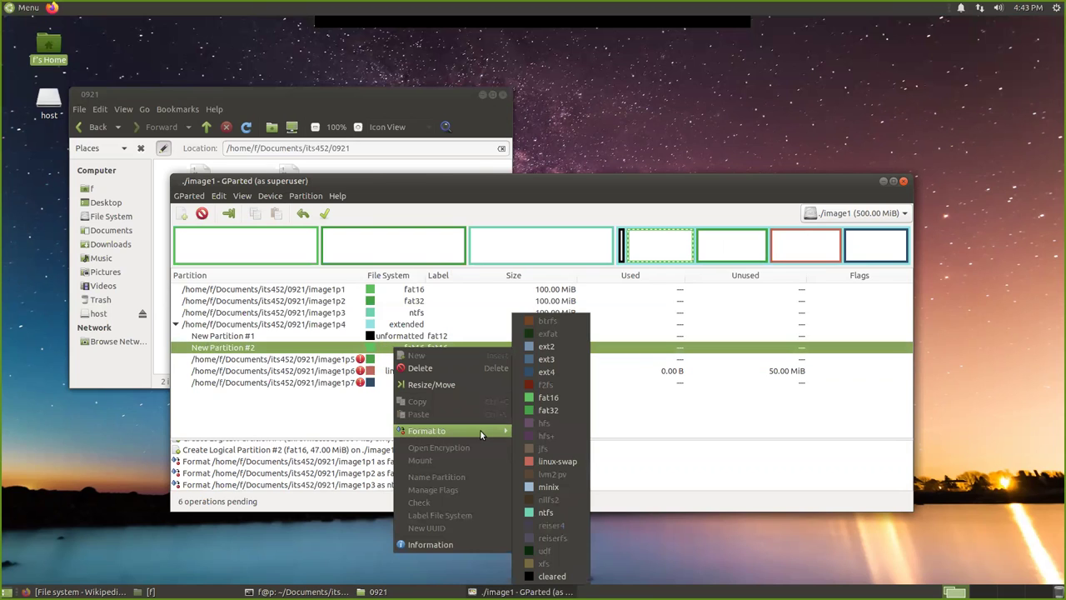
left_click(573, 398)
- Queue a format of the logical partition image1p5 as fat32
left_click(391, 360)
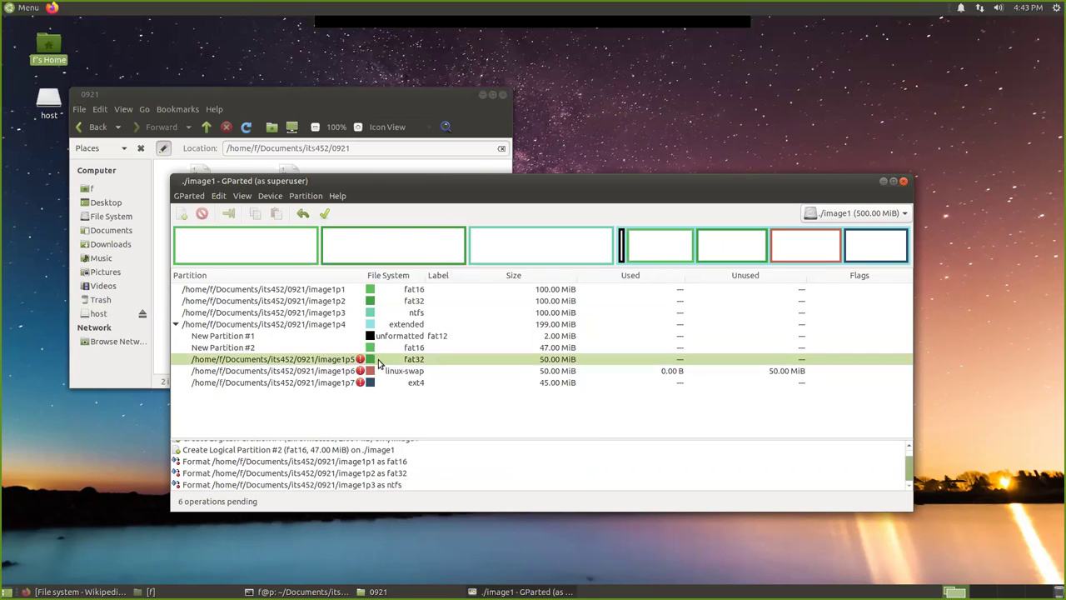
right_click(381, 361)
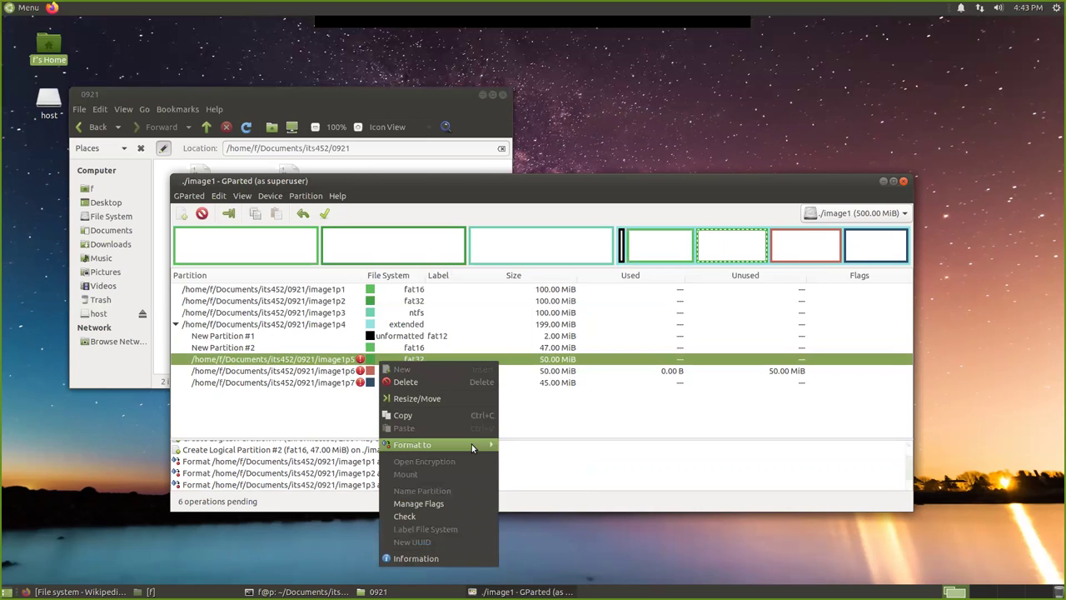
mouse_move(481, 445)
left_click(547, 412)
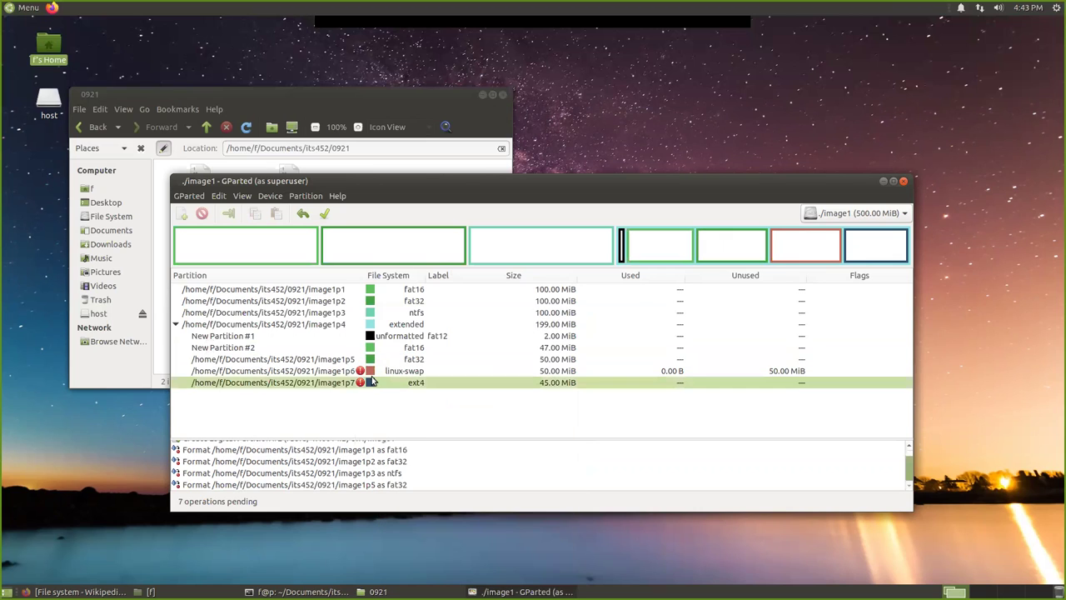
- Queue a format of the logical partition image1p6 as linux-swap
left_click(382, 374)
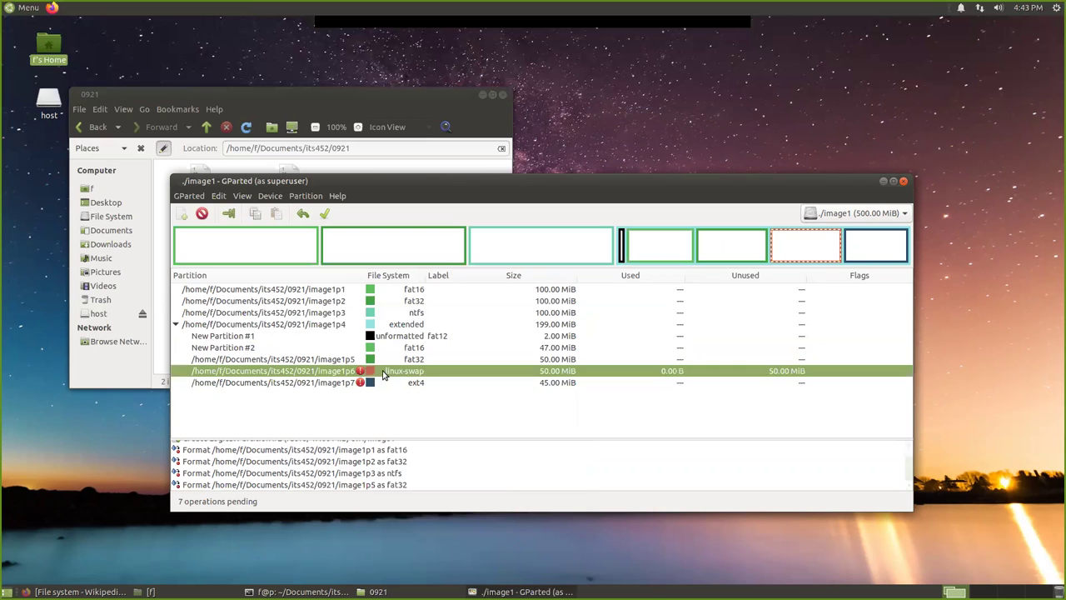
right_click(384, 375)
mouse_move(475, 456)
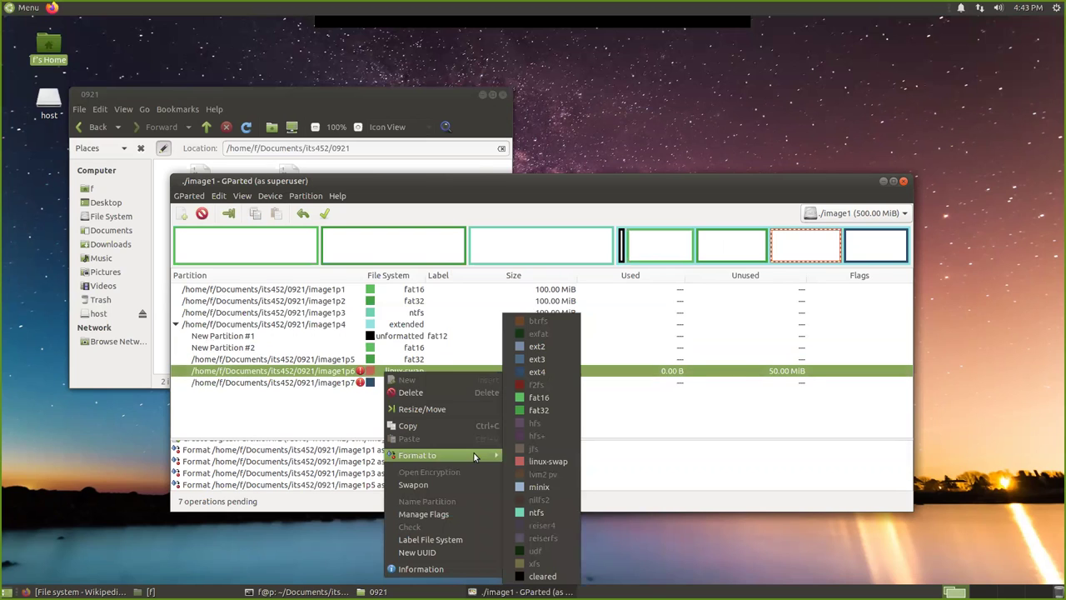
left_click(549, 460)
- Queue a format of the last logical partition, image1p7, as ext4
left_click(387, 383)
right_click(388, 383)
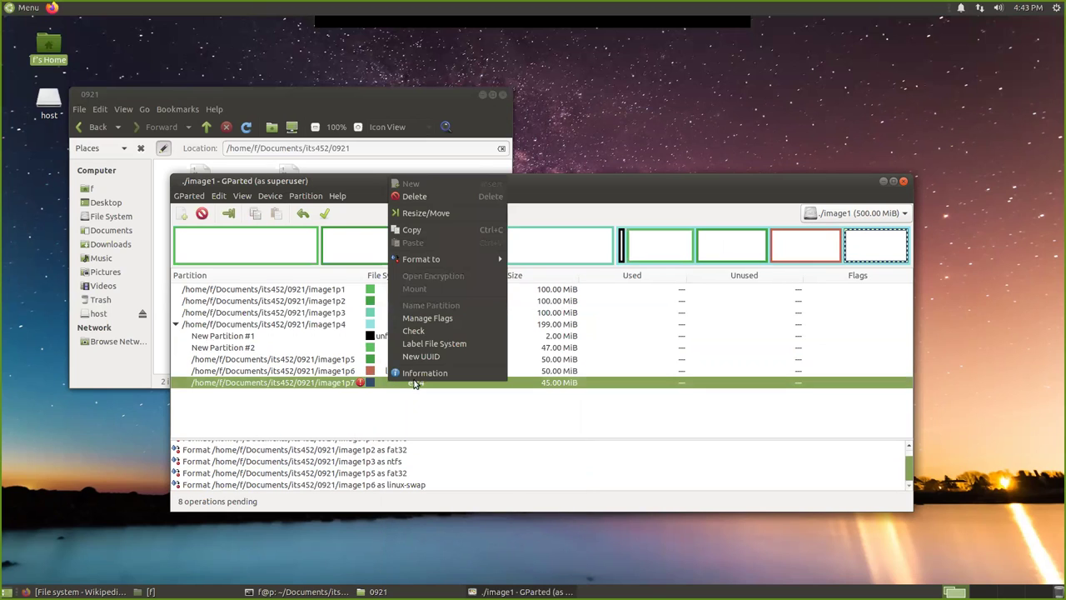
mouse_move(466, 259)
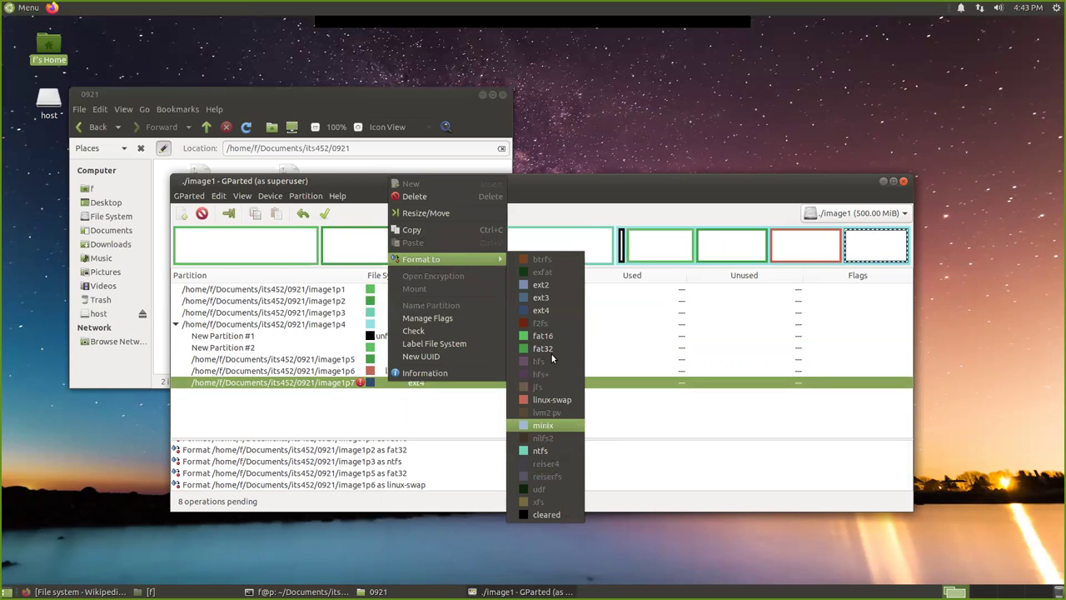
left_click(541, 310)
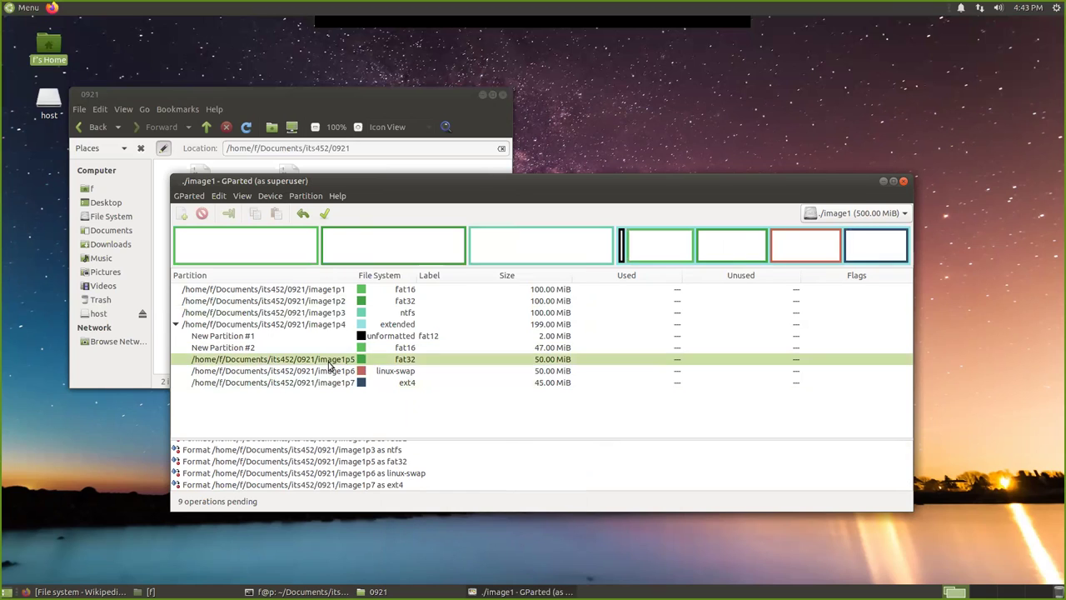
left_click(423, 338)
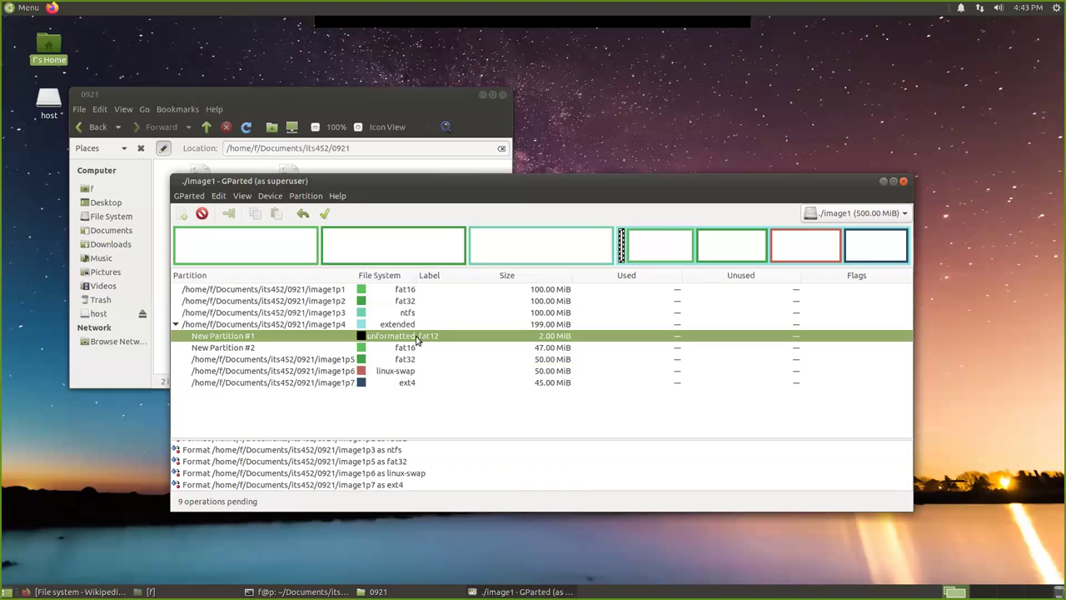
right_click(419, 338)
mouse_move(465, 419)
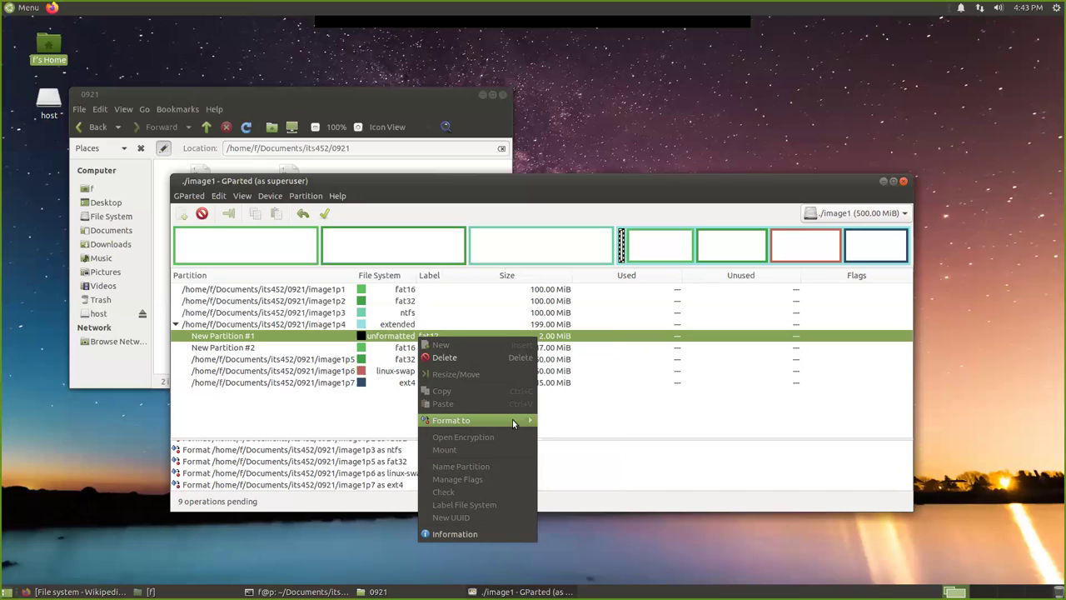
mouse_move(513, 419)
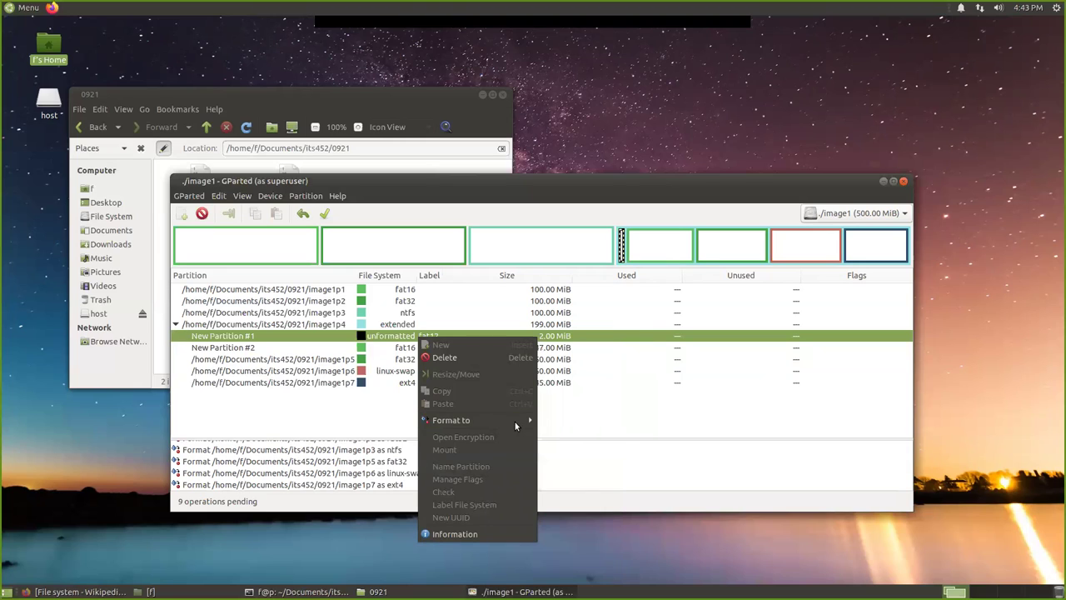
left_click(625, 509)
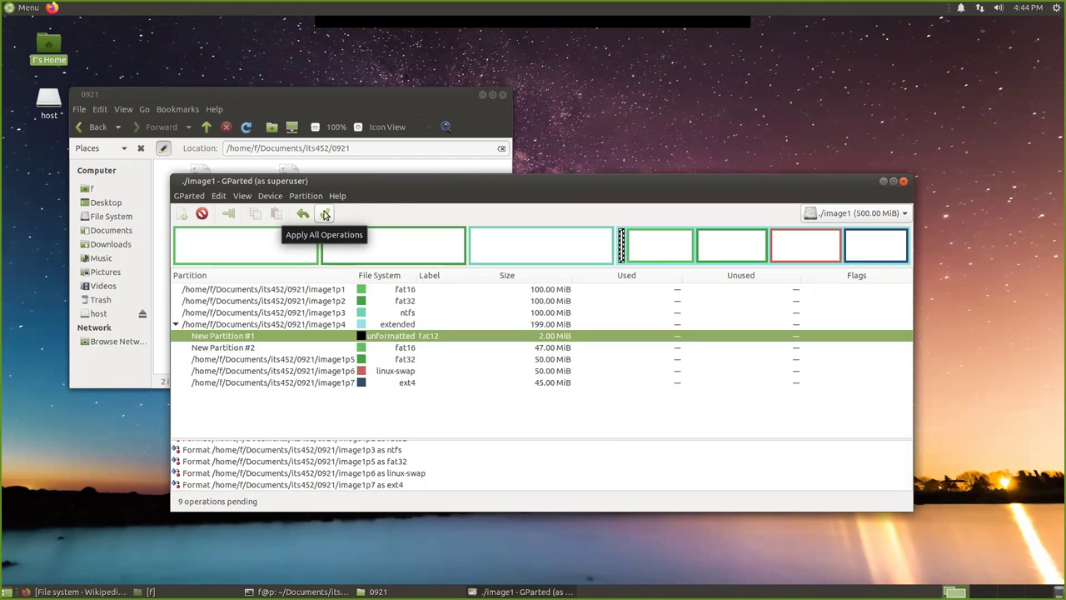
- Switch to the terminal, open a second tab, and list the partition table of image1 with mmls
left_click_drag(421, 182, 440, 161)
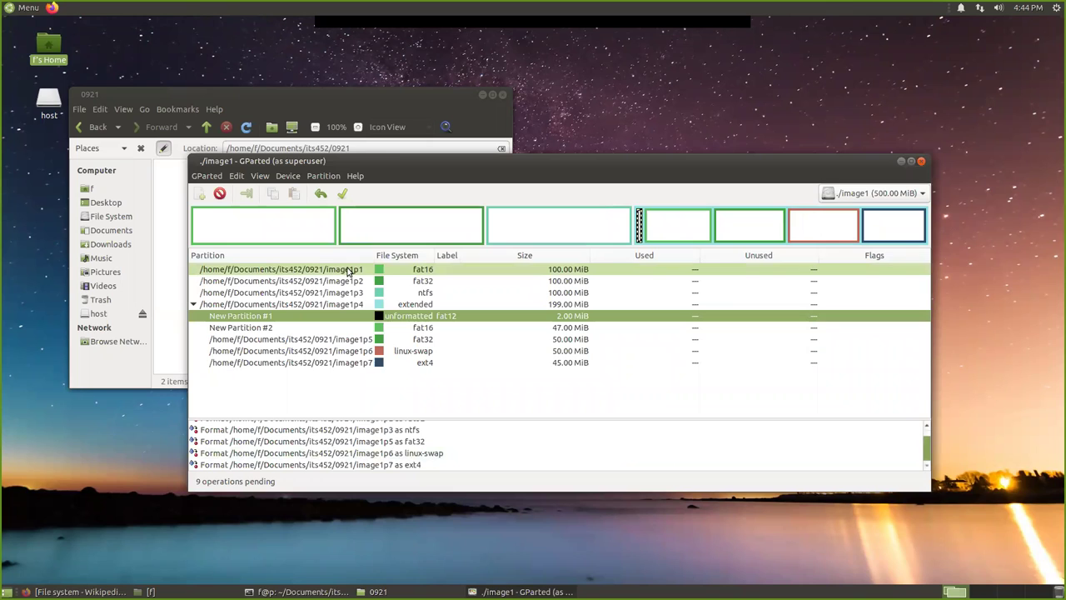
mouse_move(299, 590)
left_click(306, 539)
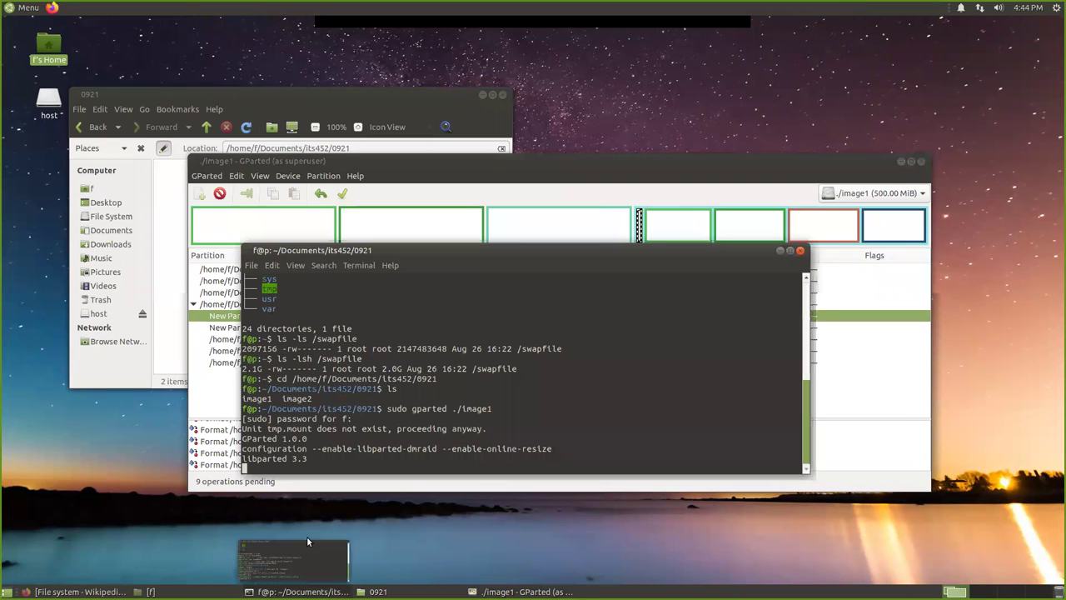
right_click(367, 302)
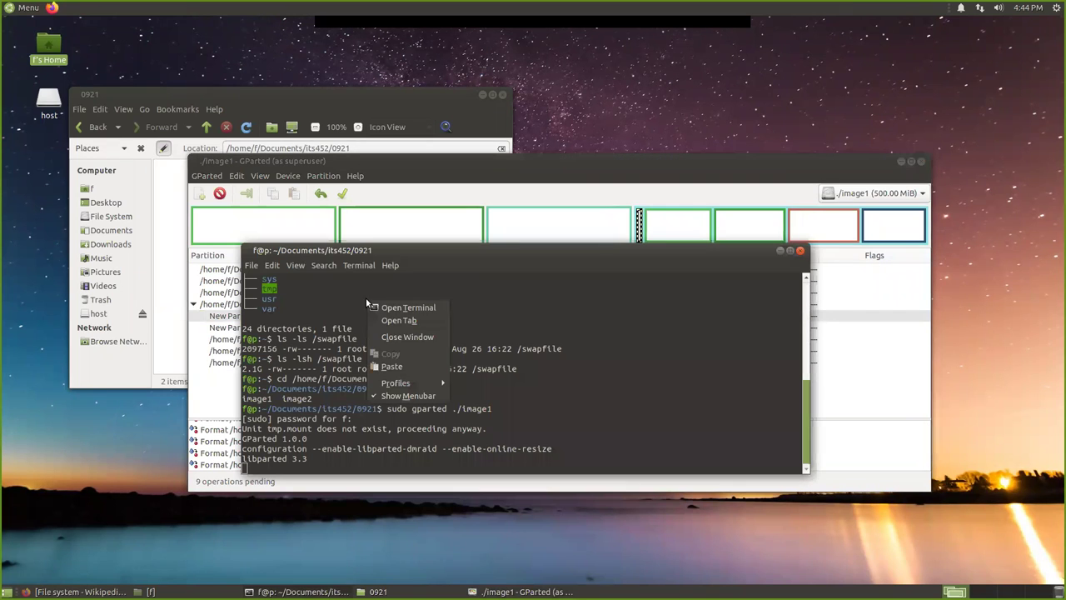
left_click(408, 323)
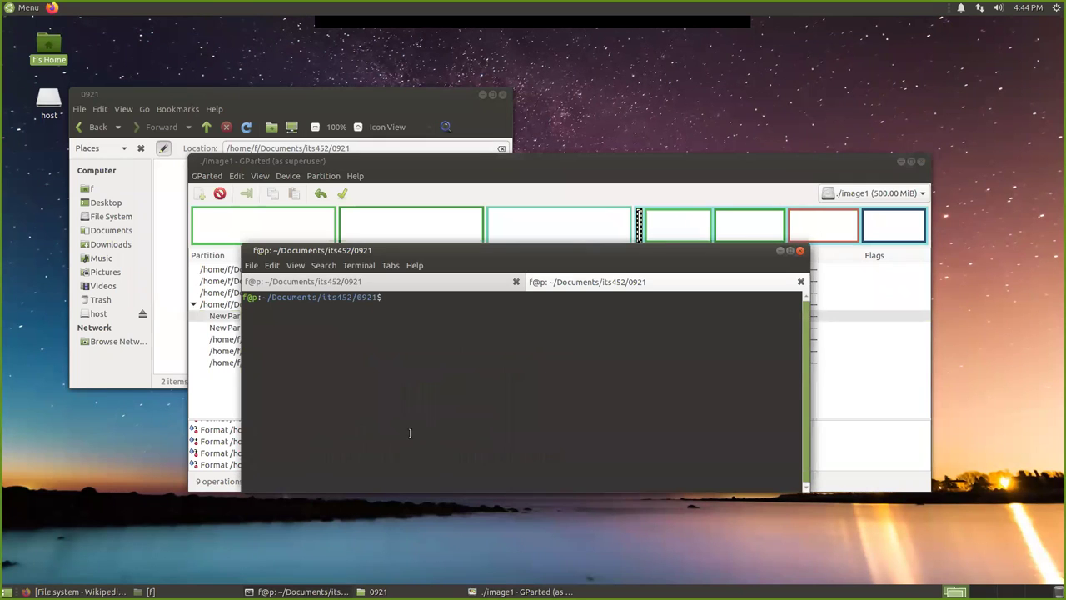
type("mmls image1")
key("Return")
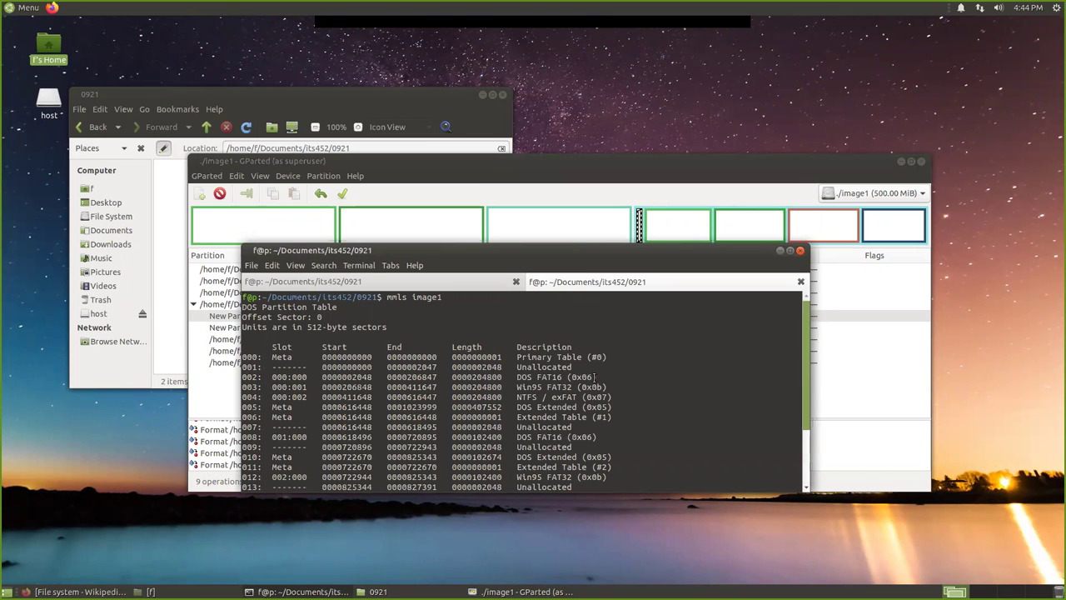
- Examine the mmls output, checking the first FAT16 partition's start sector and type code and the remaining partition entries
left_click_drag(603, 376, 306, 376)
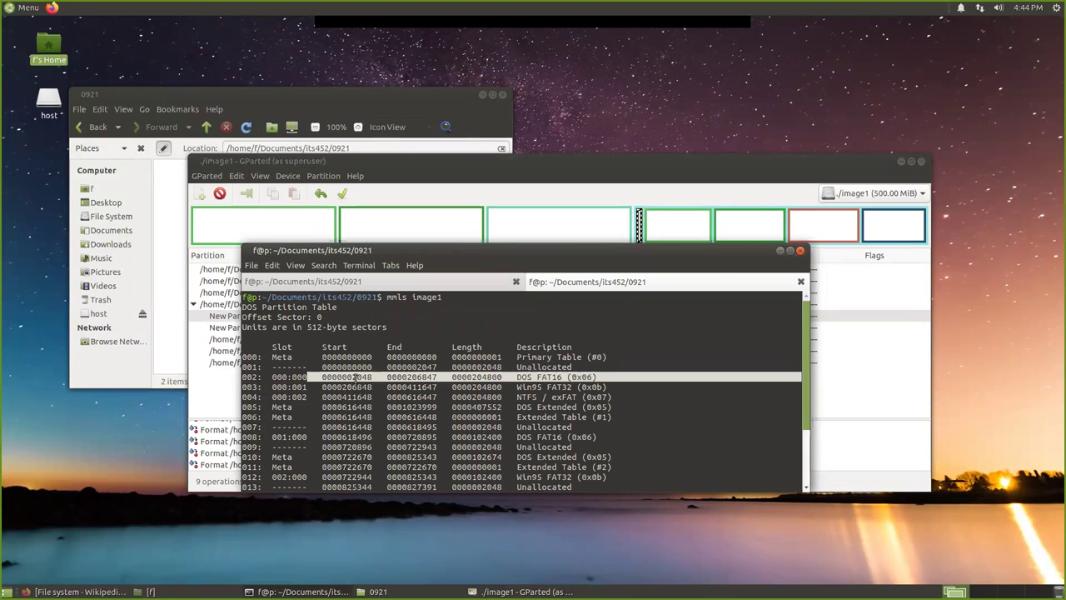
left_click_drag(352, 377, 372, 378)
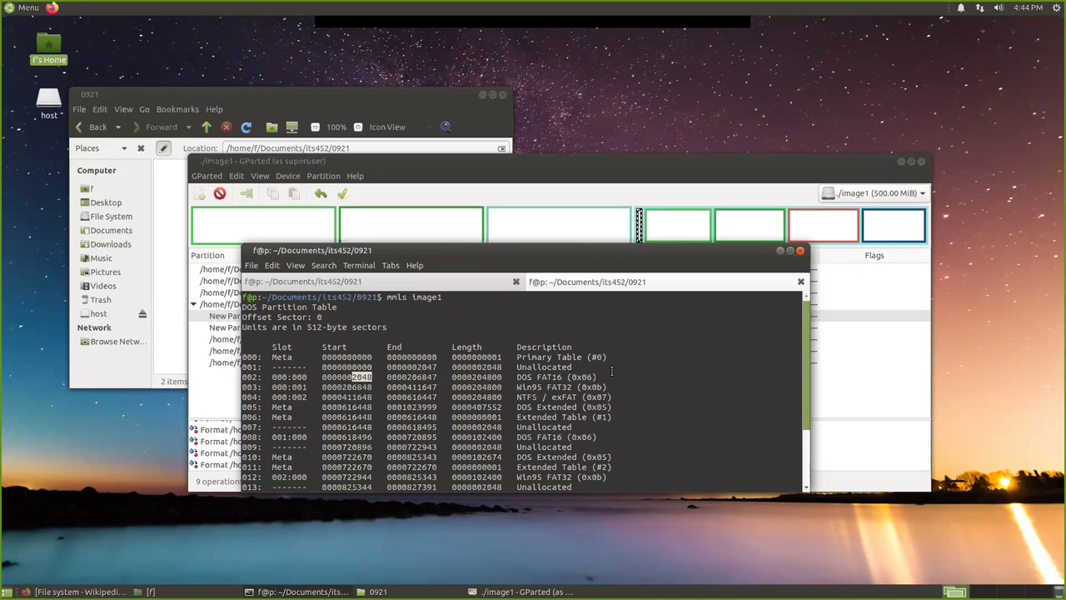
left_click_drag(597, 376, 339, 376)
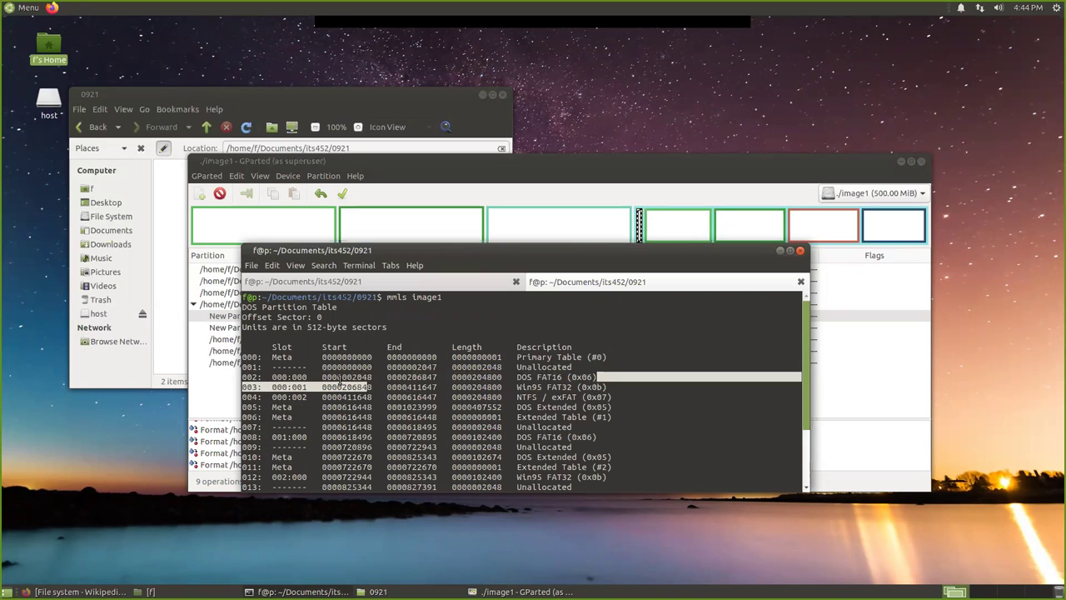
left_click(351, 376)
left_click_drag(351, 375, 372, 376)
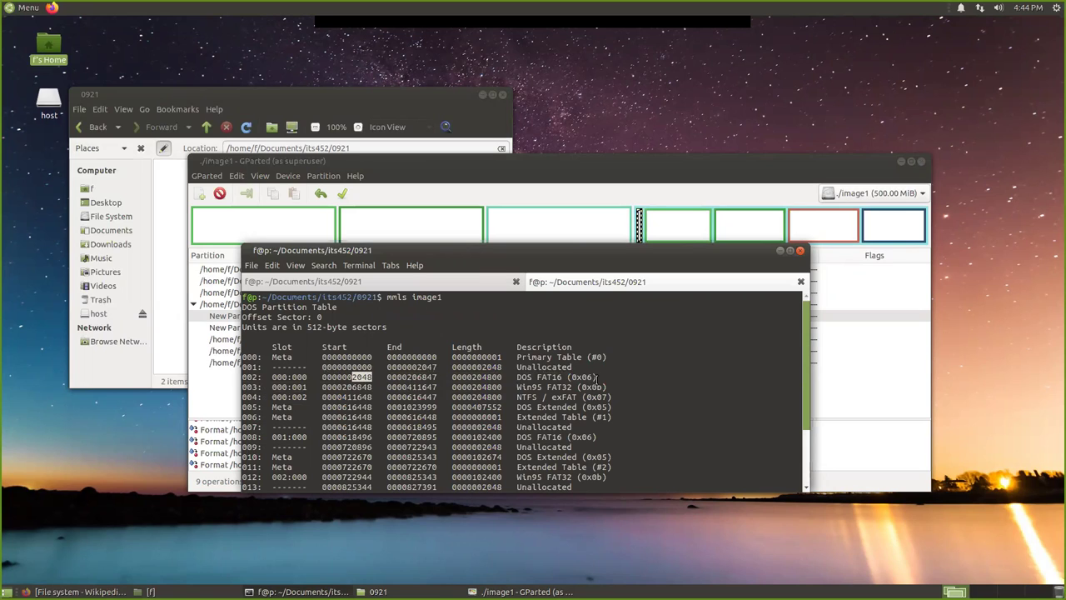
scroll(621, 388, "down", 1)
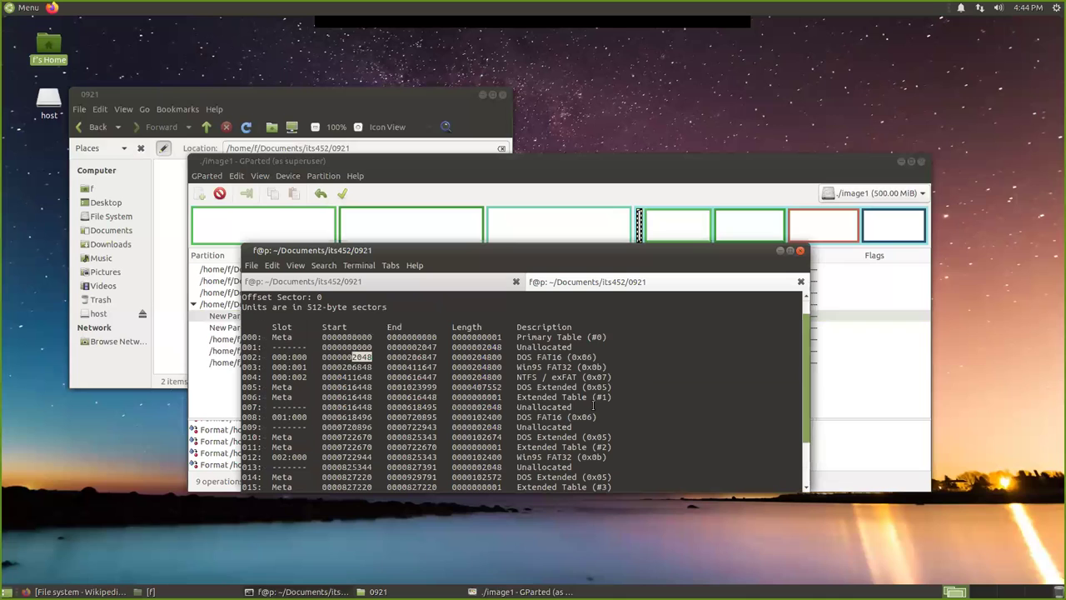
scroll(583, 400, "down", 1)
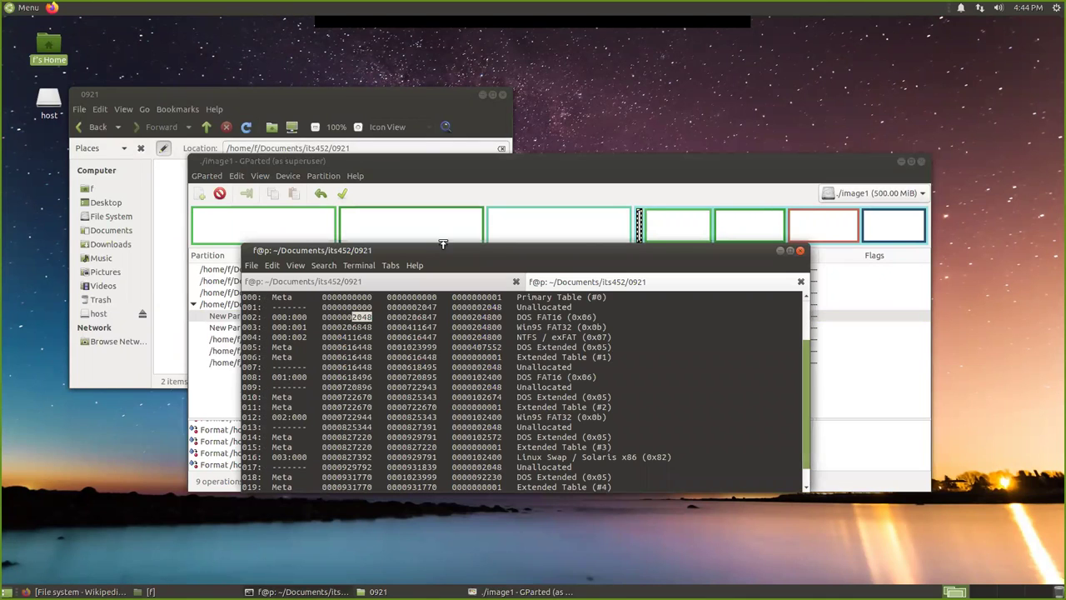
left_click_drag(445, 245, 425, 145)
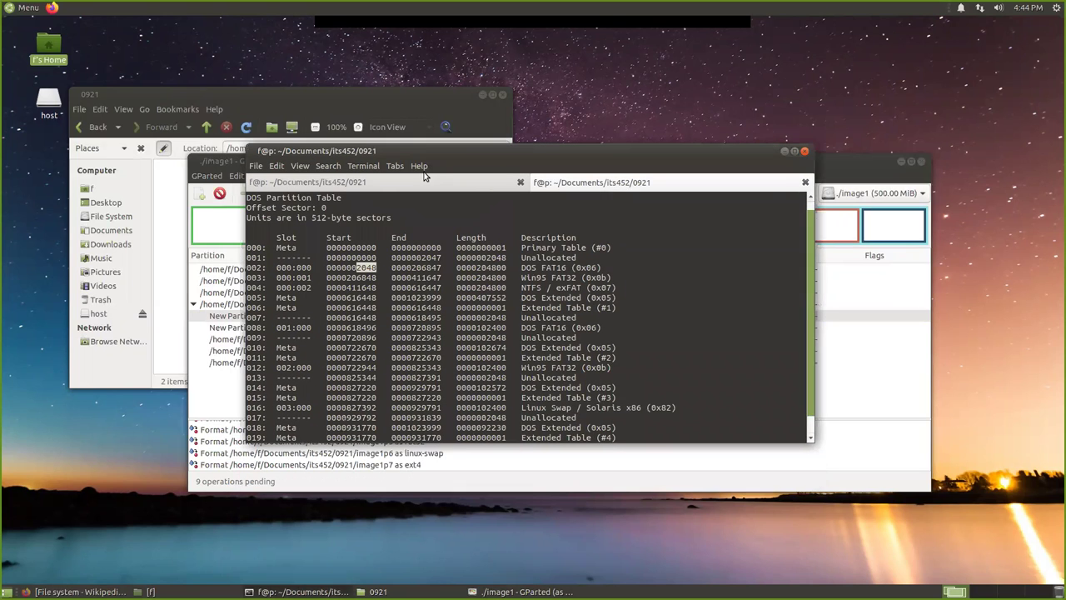
scroll(528, 414, "down", 1)
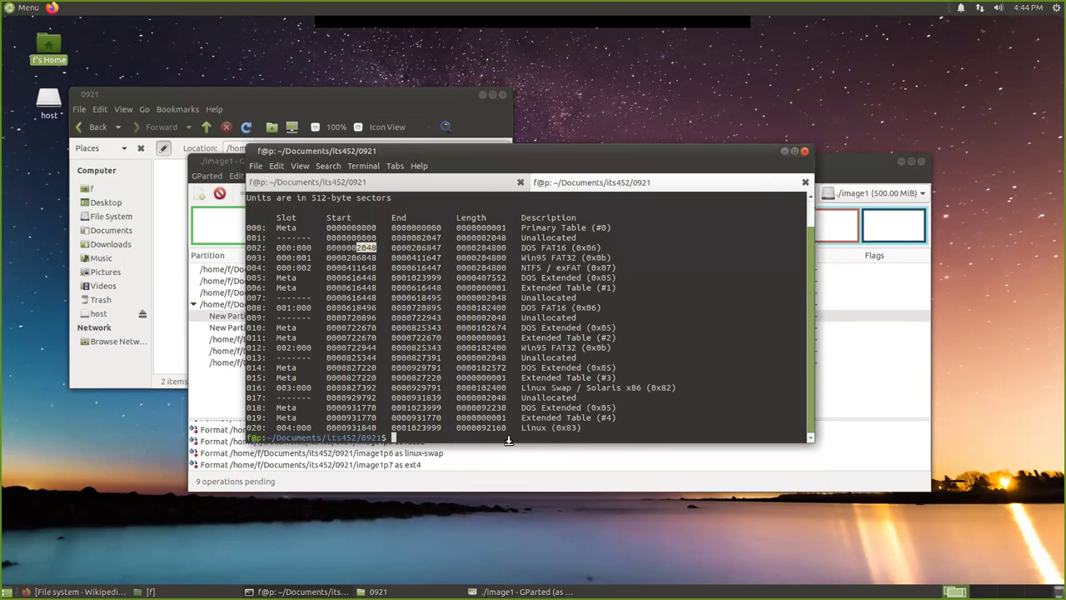
- List the contents of /usr/local/bin/ with ls and look over the installed tools
left_click(452, 427)
type("ls /usr/l")
key("Tab")
type("b")
key("Tab")
key("Return")
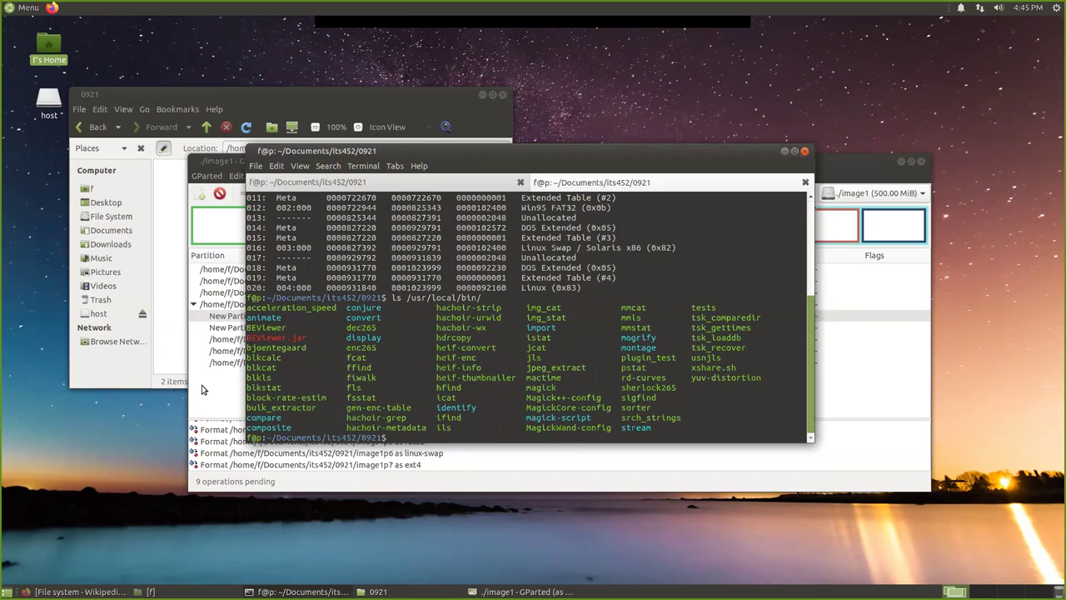
left_click_drag(390, 297, 488, 297)
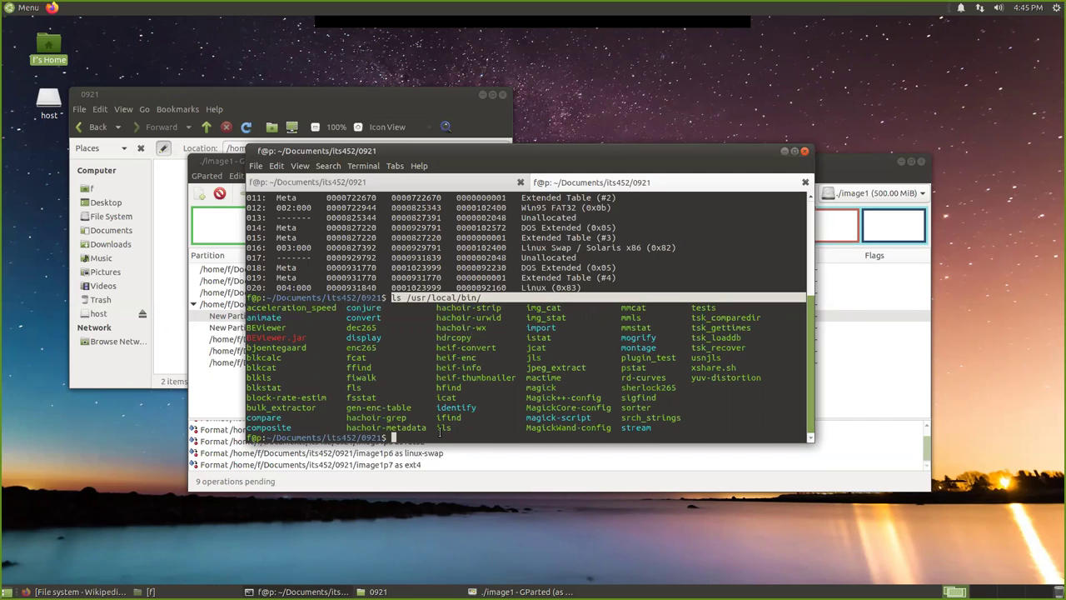
left_click(437, 430)
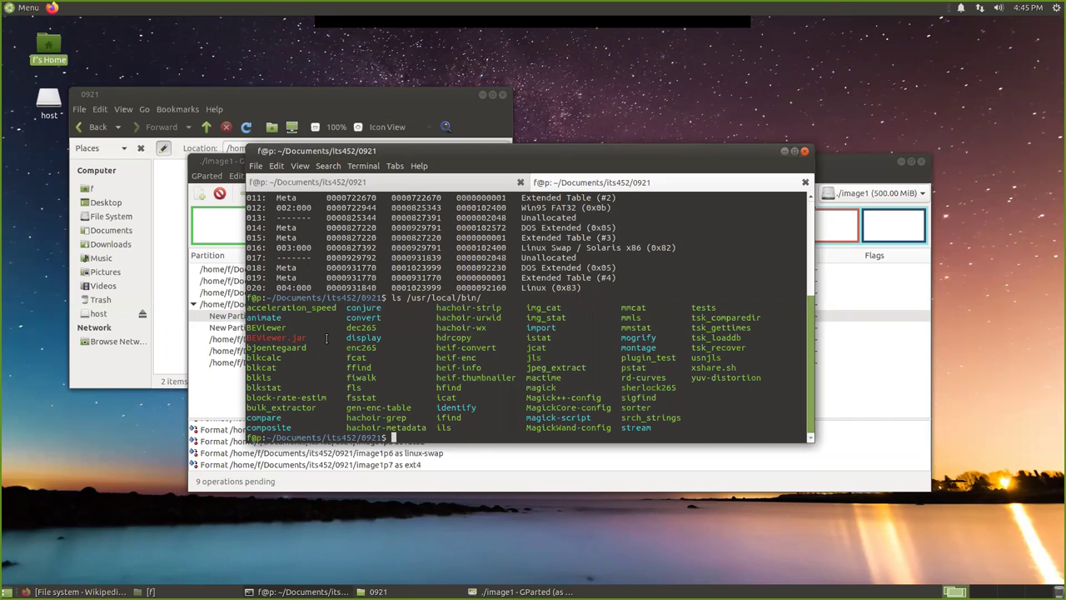
left_click_drag(287, 328, 246, 328)
left_click(412, 420)
left_click_drag(408, 298, 483, 297)
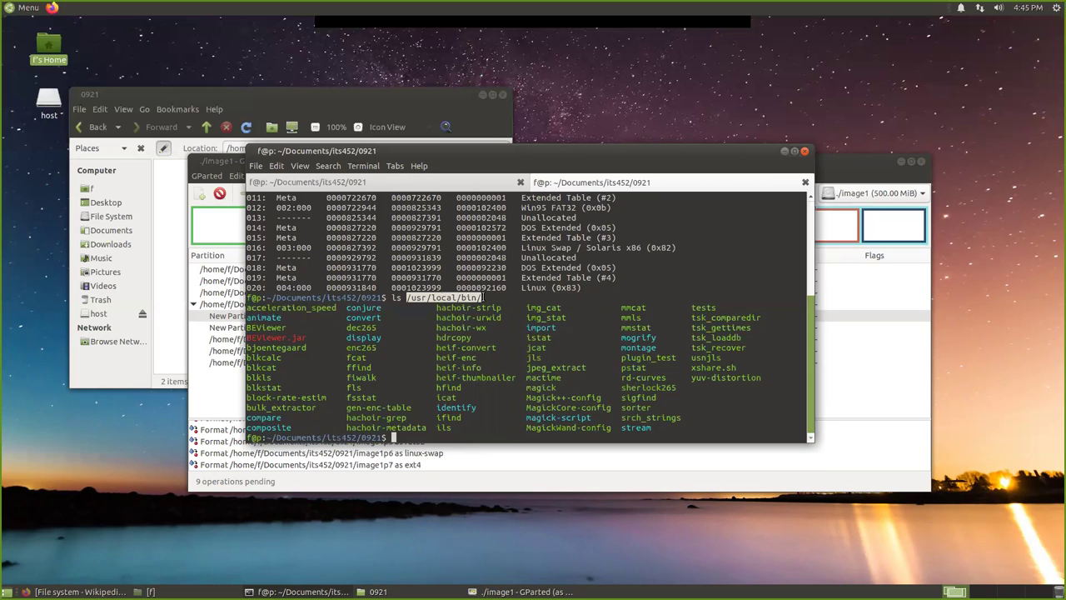
left_click(479, 429)
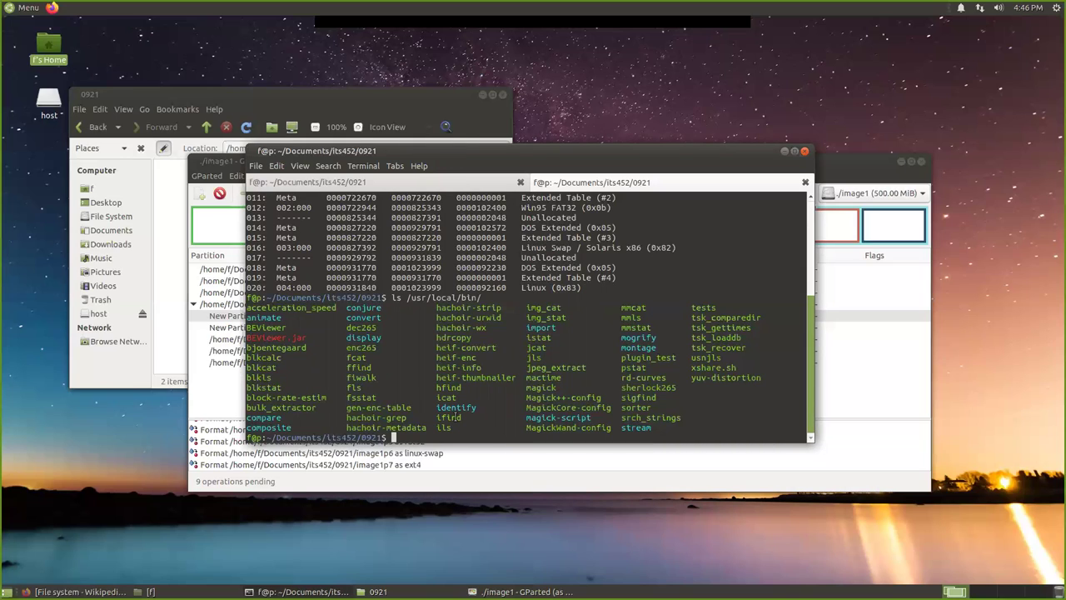
- Copy ../lab02/wxHexEditor into /usr/local/bin/ with sudo cp, entering the sudo password
type("sudo cp")
type("../lab02/wx")
key("Tab")
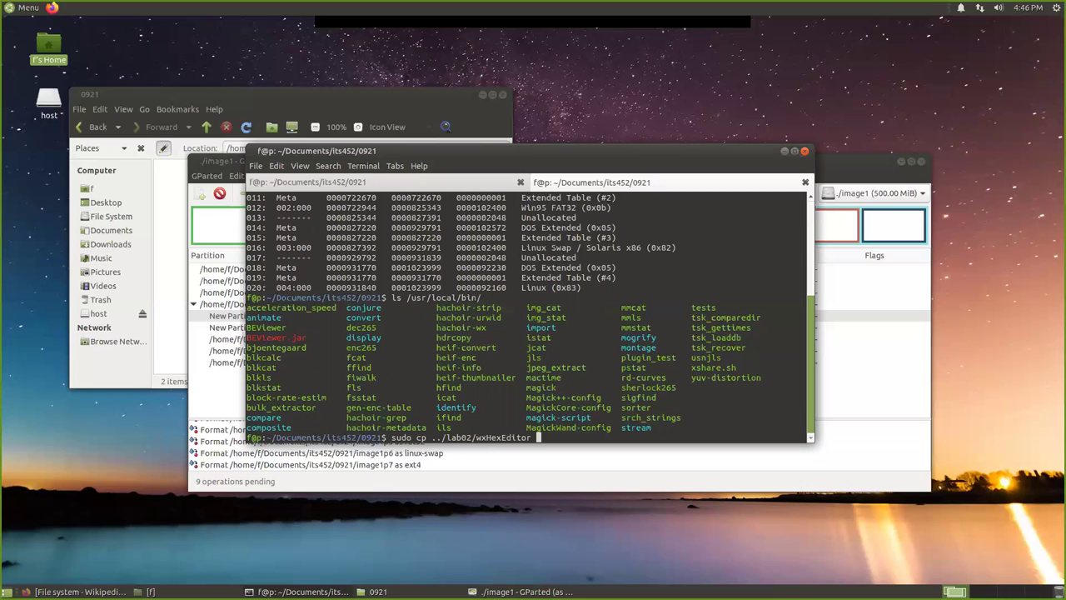
type("/usr/local/bin/")
key("Return")
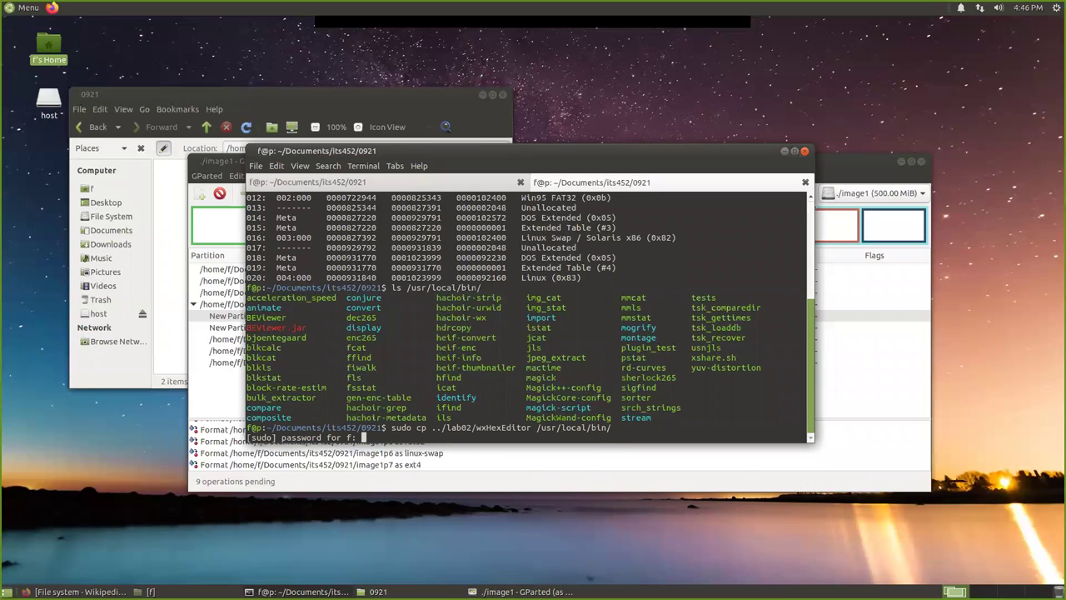
key("Return")
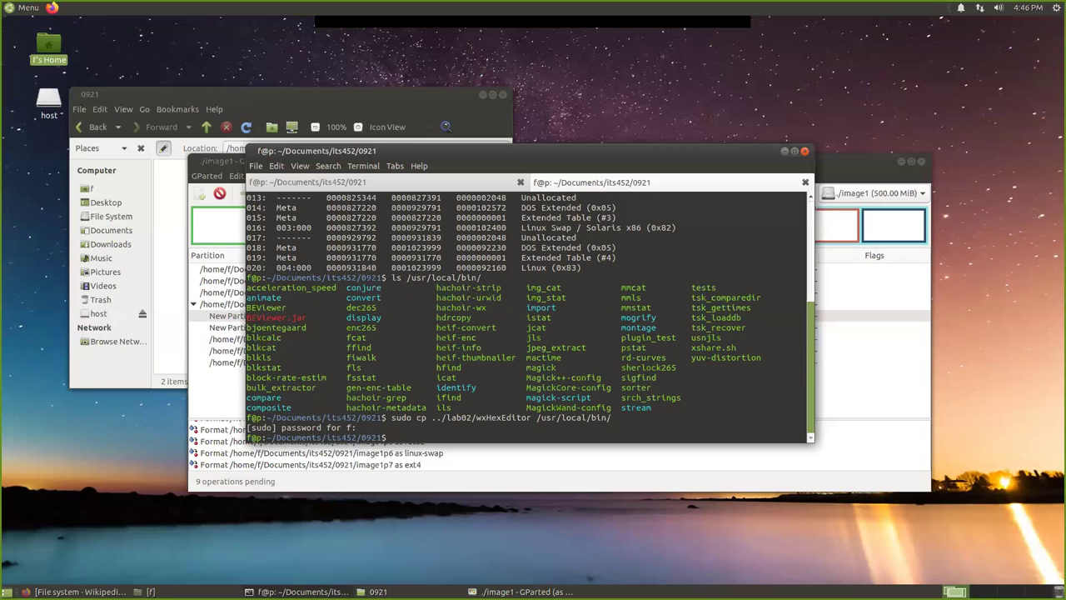
- Open image1 in wxHexEditor from the terminal and minimize the terminal window to show the hex view
type("wxHe")
key("Tab")
type("image1")
key("Return")
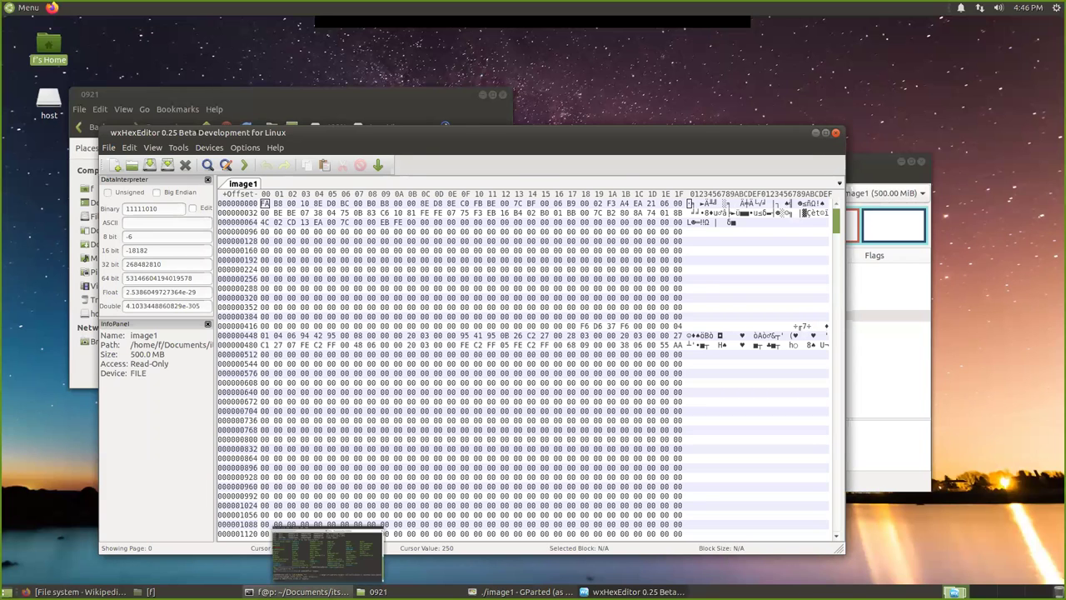
left_click(300, 591)
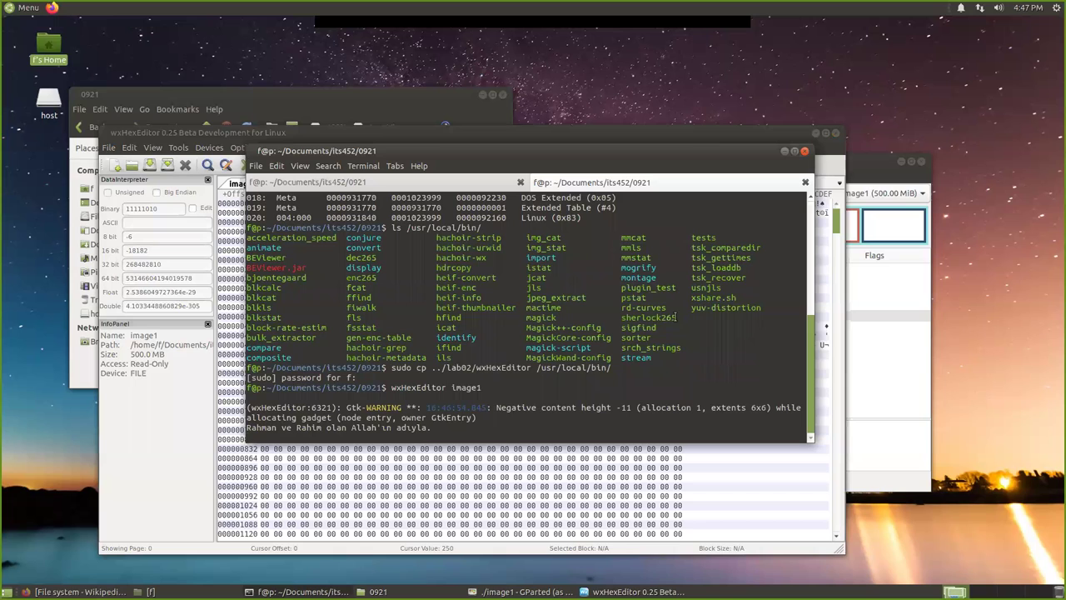
left_click(784, 152)
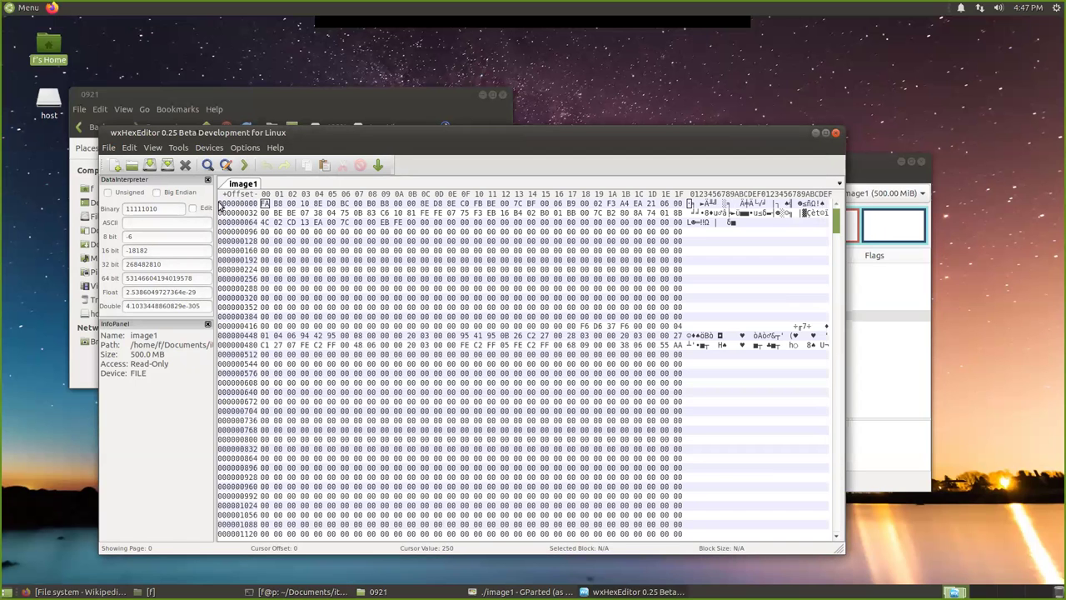
- Cycle the hex view's offset column through the octal and decimal formats, ending on hexadecimal
left_click(230, 252)
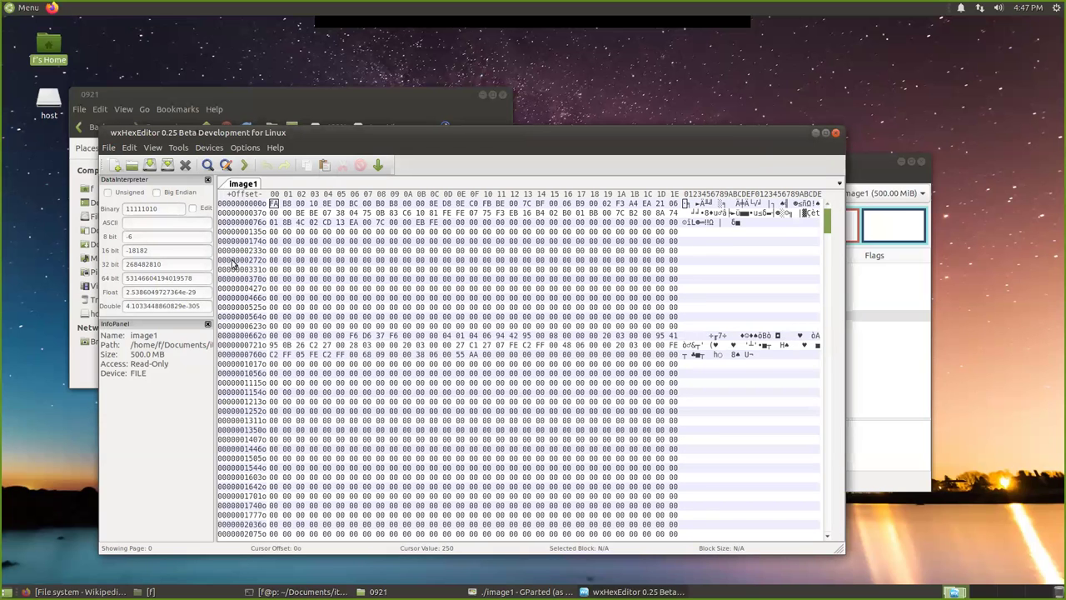
left_click(234, 265)
left_click(234, 265)
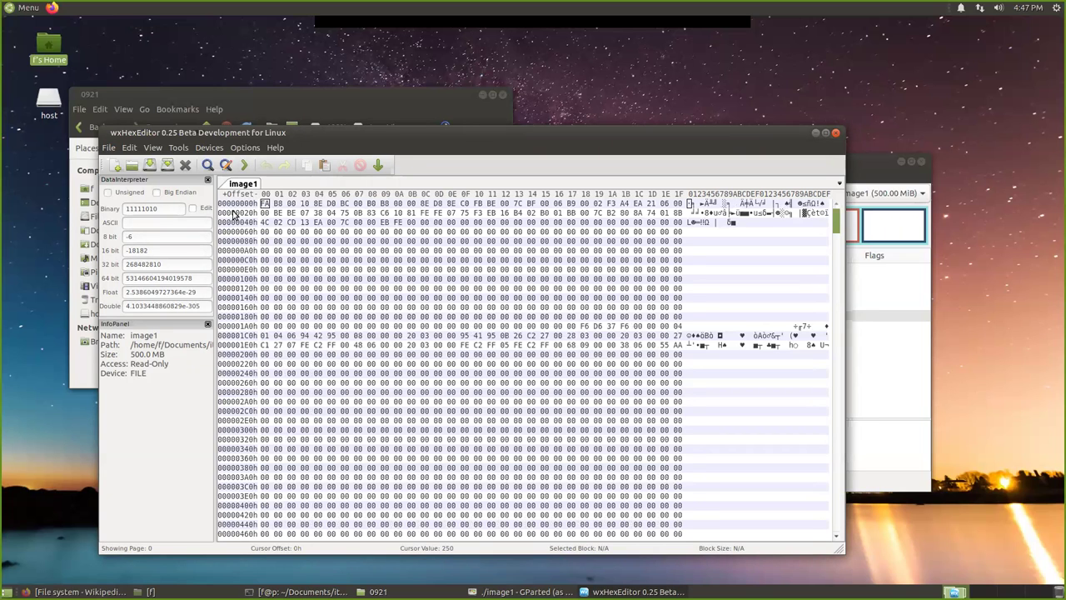
left_click(234, 225)
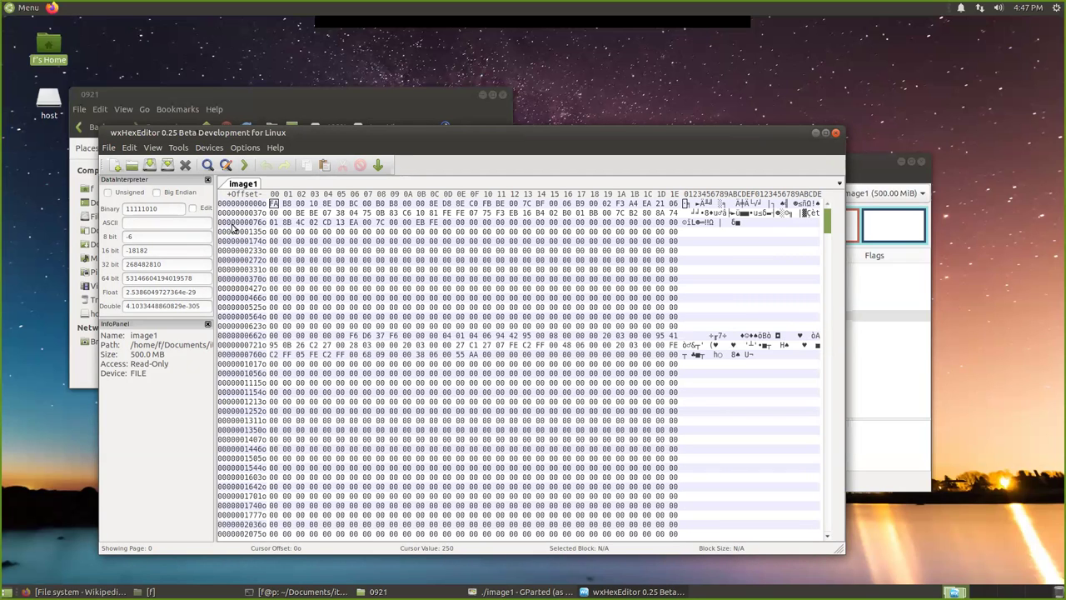
left_click(234, 226)
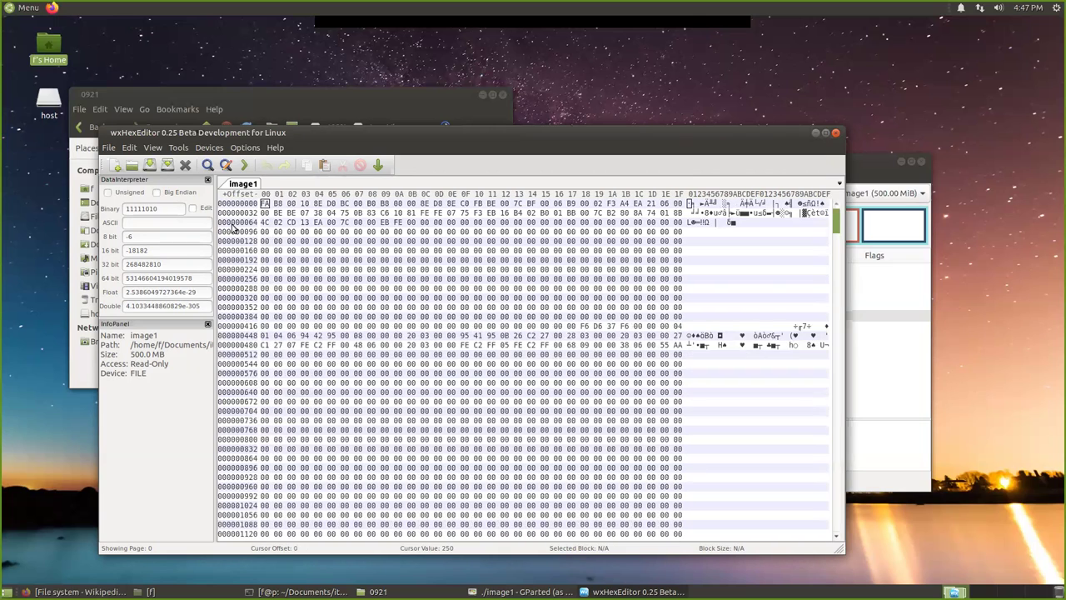
left_click(232, 240)
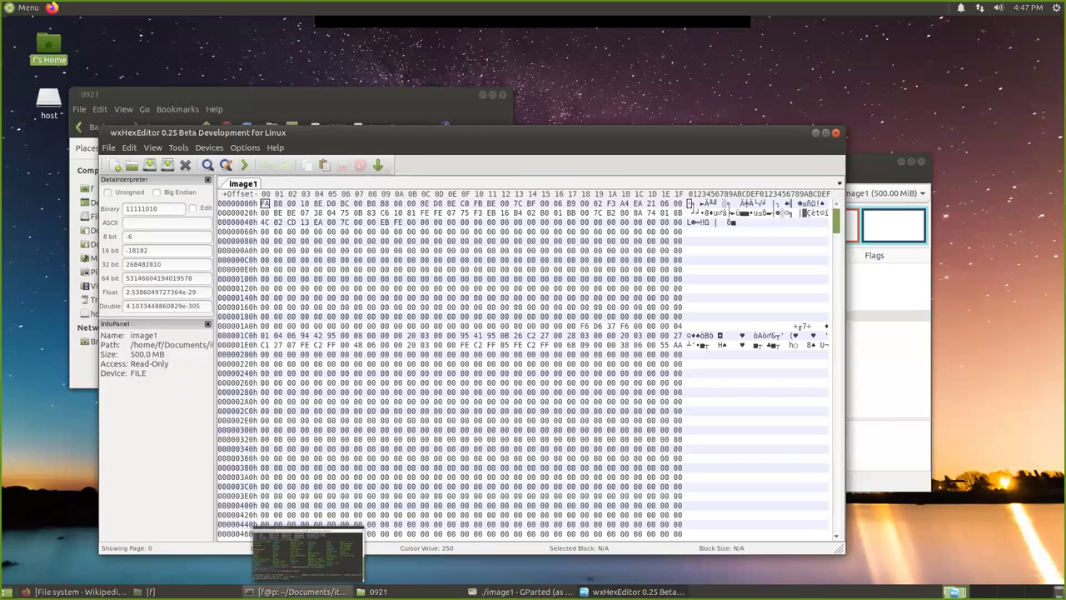
- Return to the terminal's mmls output for image1 and copy 2048, the start sector of the first DOS FAT16 partition
left_click(300, 591)
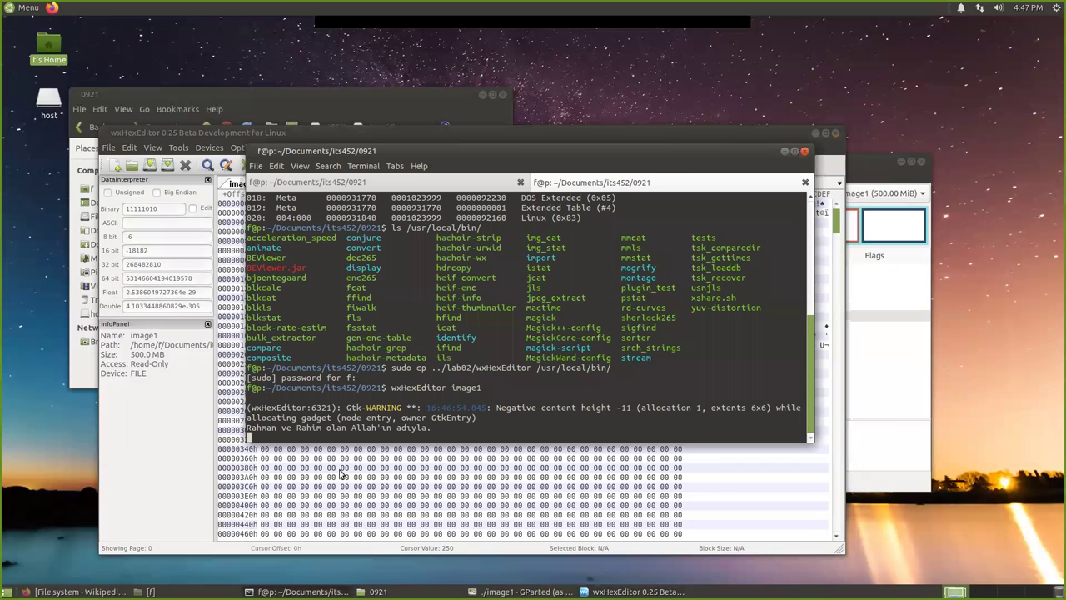
left_click(394, 180)
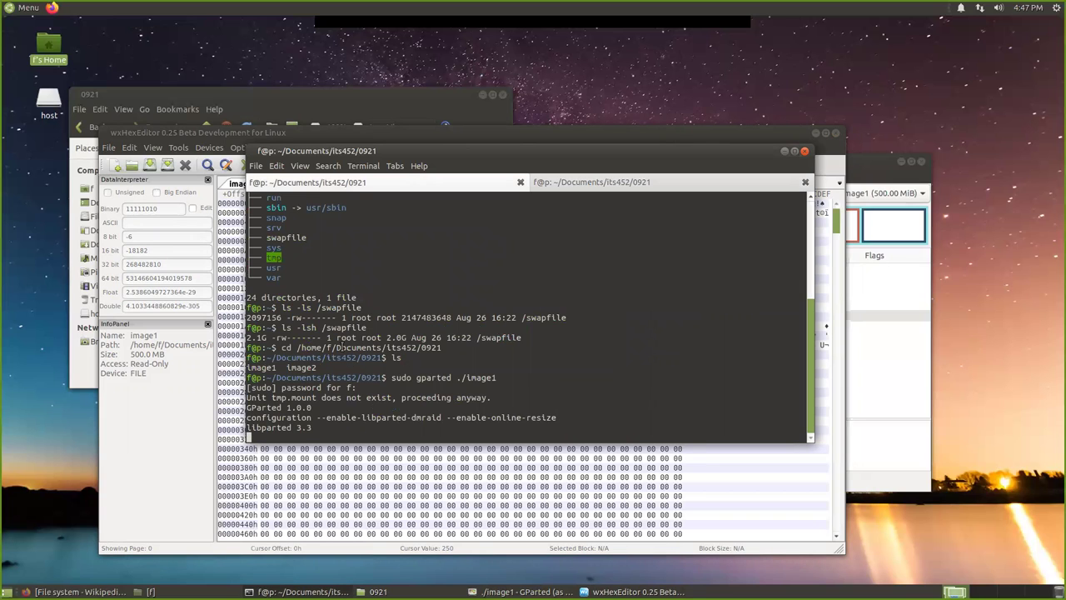
scroll(528, 222, "up", 1)
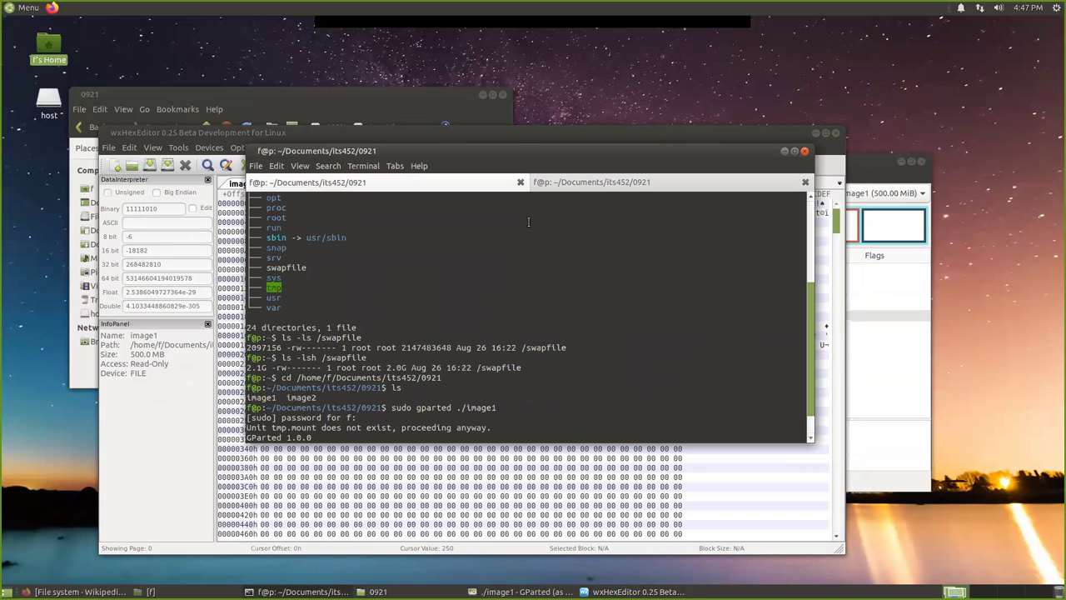
left_click(591, 181)
scroll(395, 326, "up", 8)
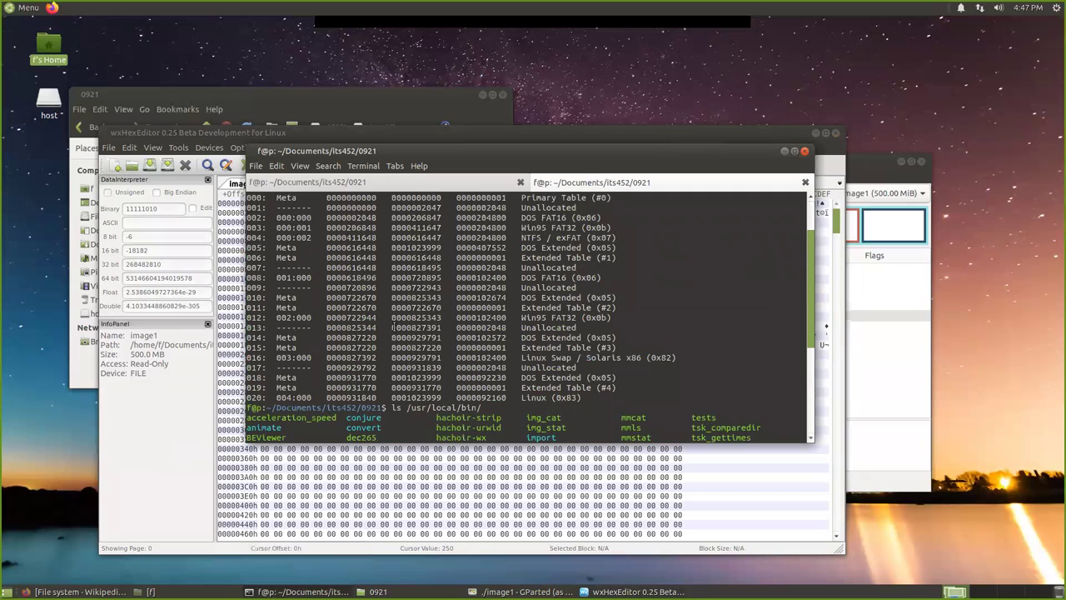
left_click_drag(376, 276, 356, 277)
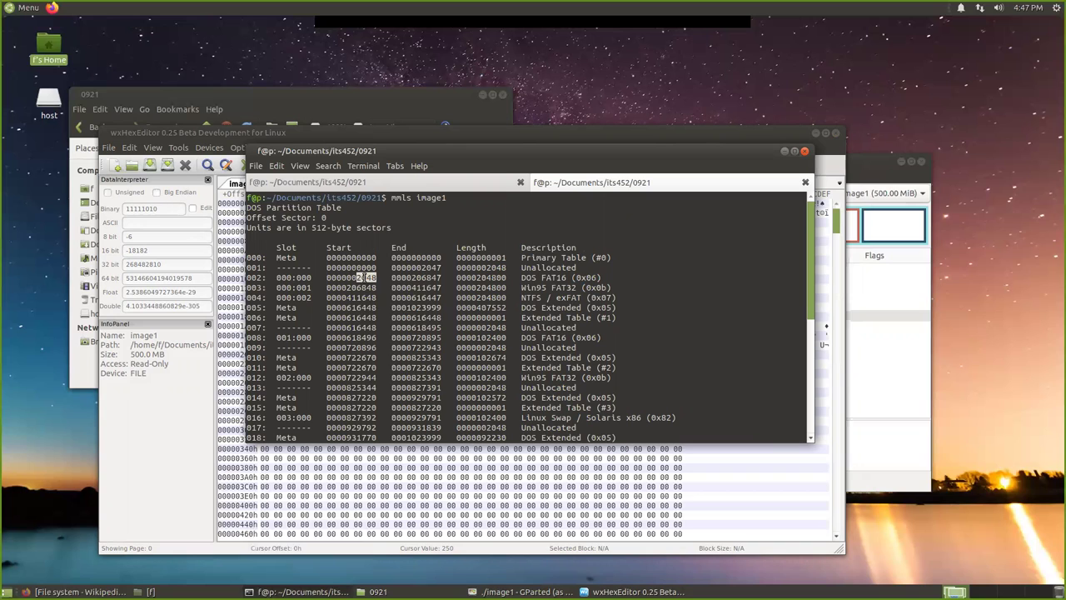
right_click(364, 277)
left_click(379, 283)
- Move the terminal window aside to uncover wxHexEditor and switch the hex view's offset column to decimal
left_click_drag(304, 152, 441, 98)
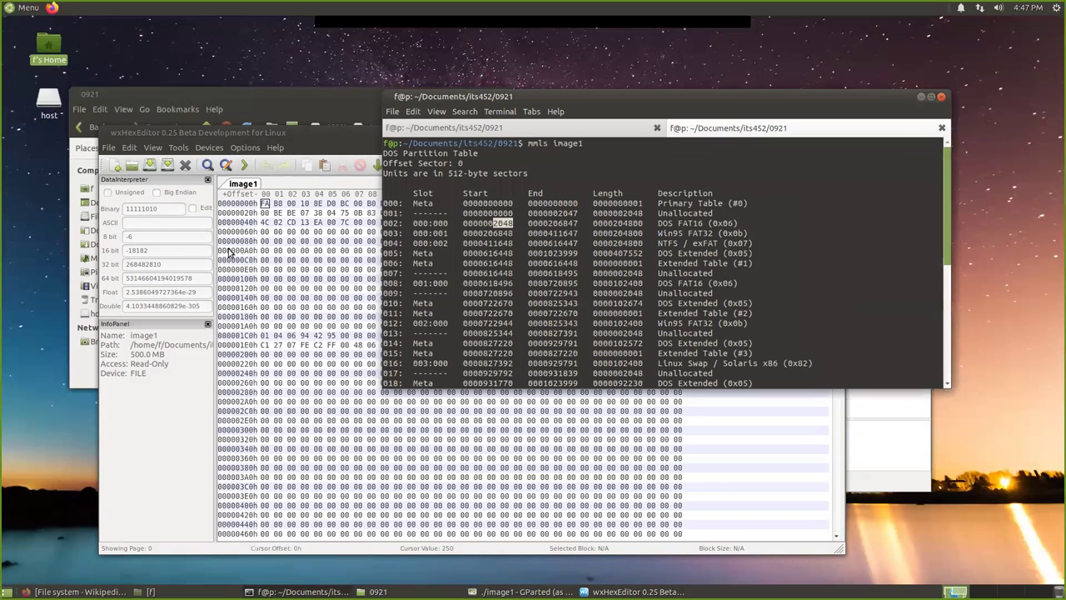
left_click(230, 207)
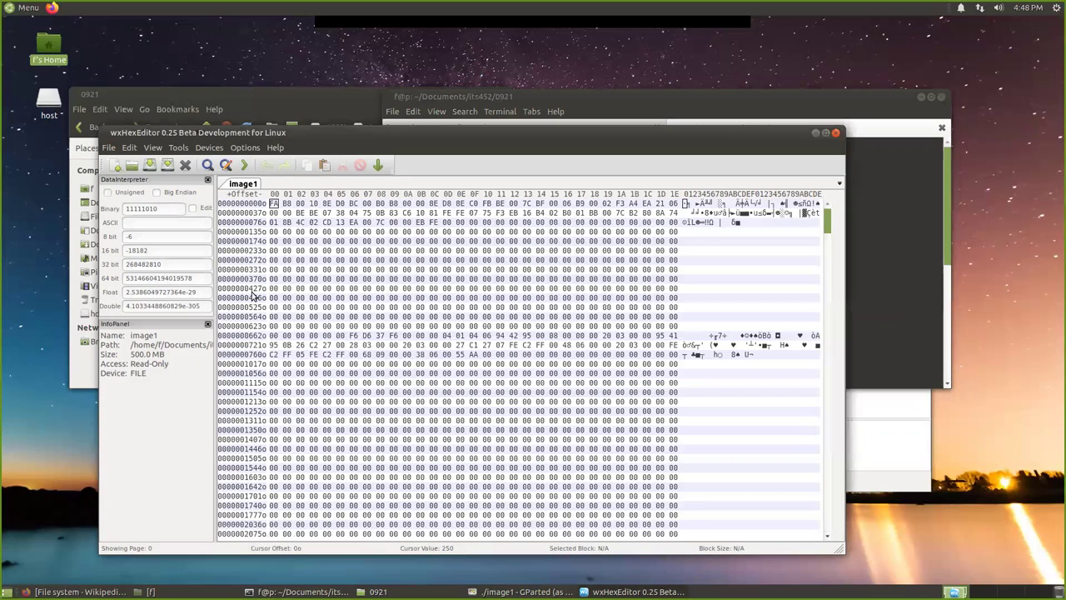
left_click(235, 262)
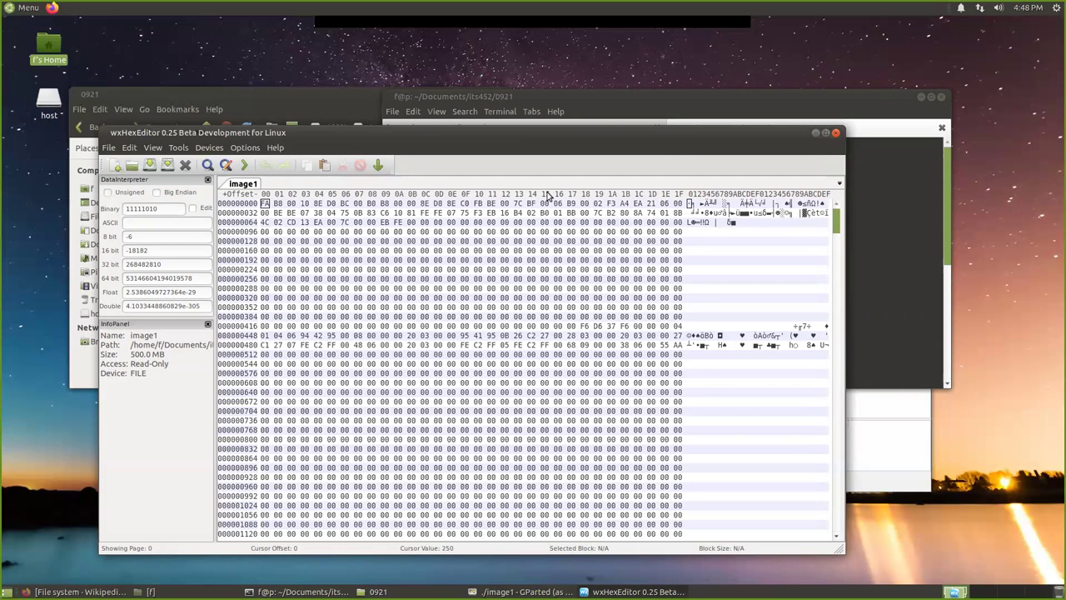
- Open a new terminal tab and try to start an interactive Python shell with ipython and ipython3
left_click(879, 160)
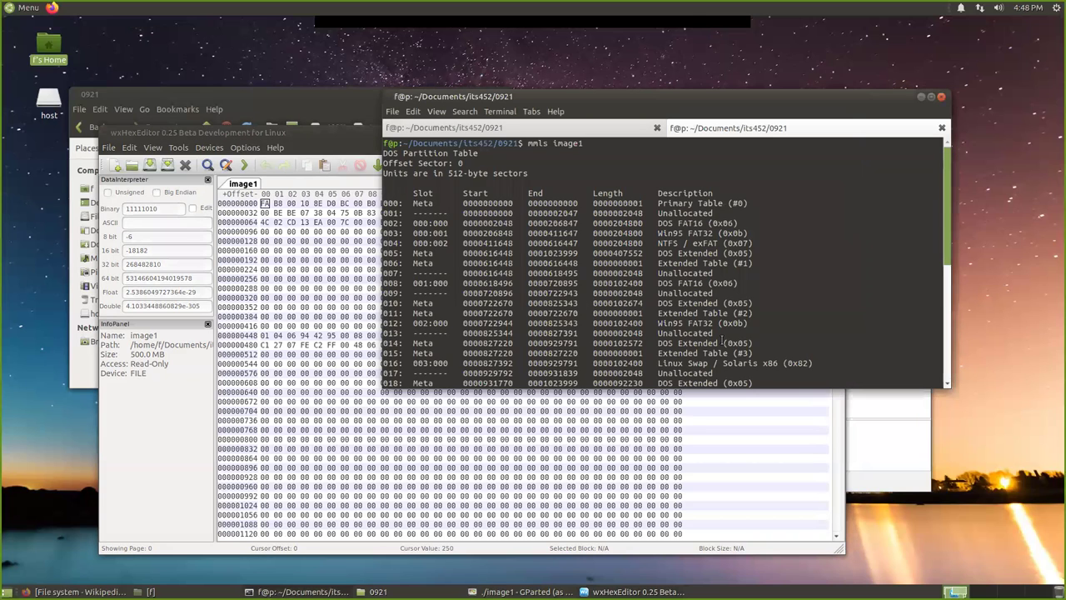
right_click(667, 191)
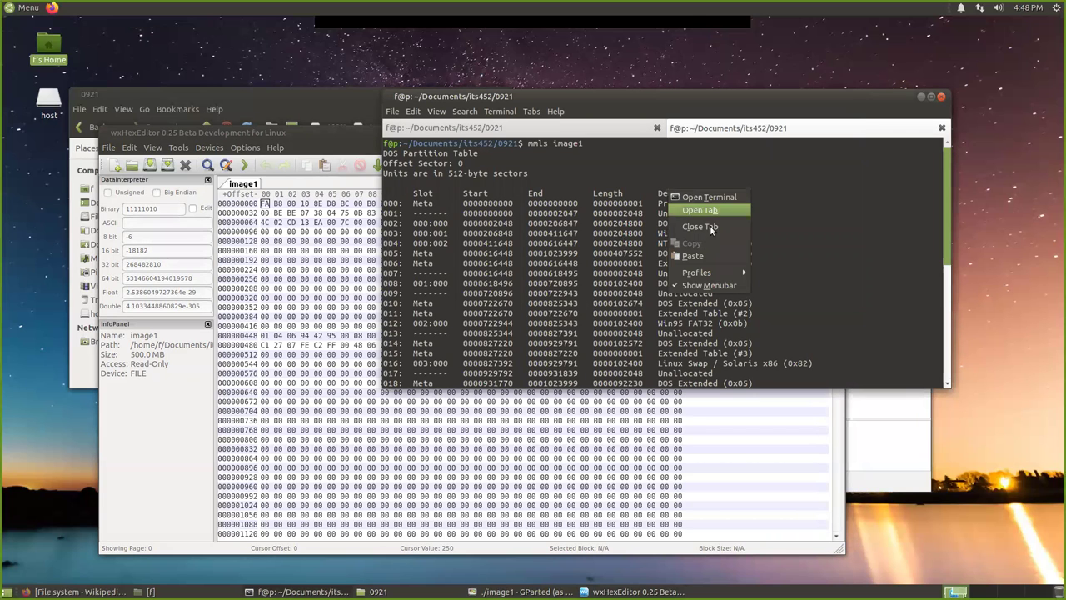
left_click(717, 206)
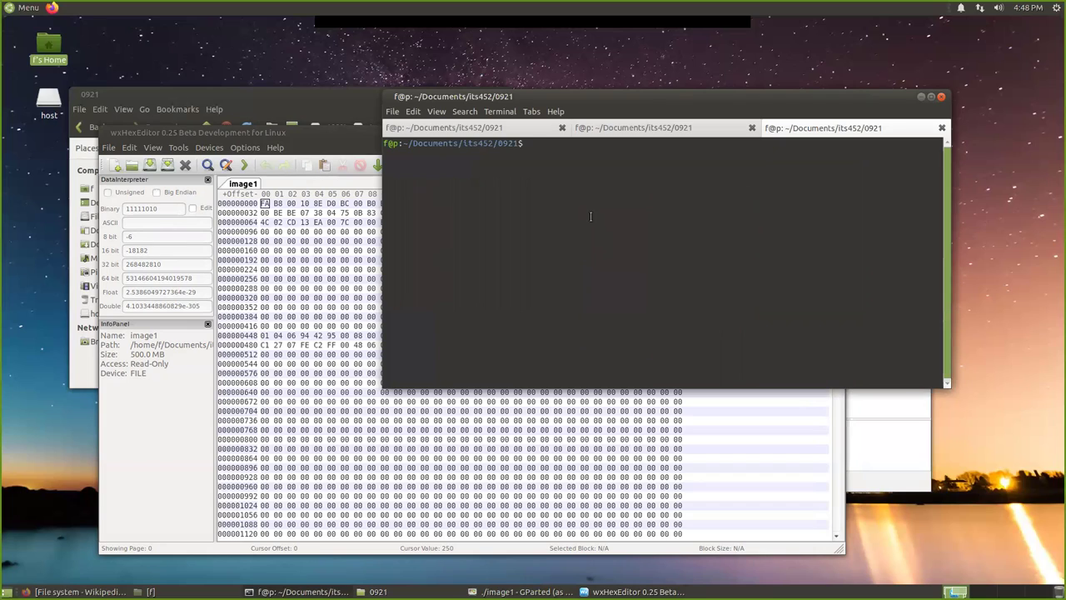
type("i")
type("python")
key("Up")
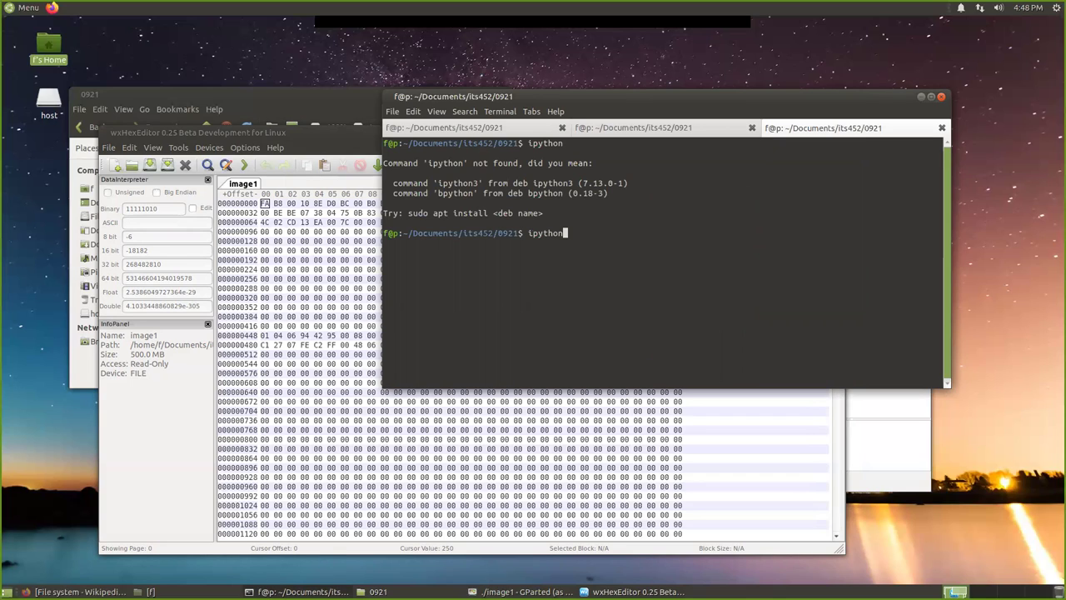
key("Return")
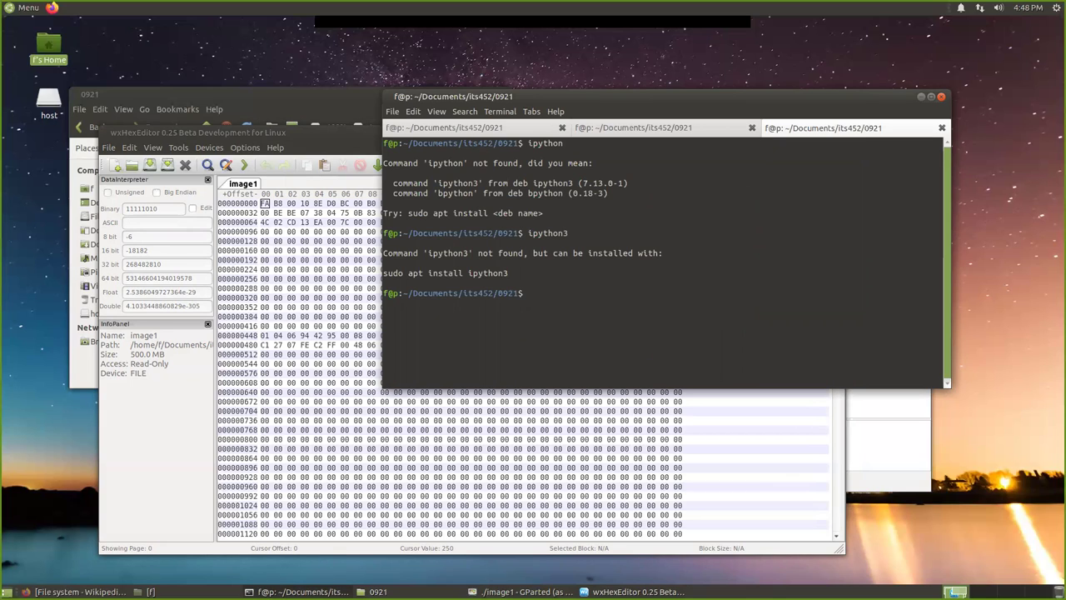
- Activate the conda base environment and start ipython in it
type("conda activate base")
key("Return")
type("ipython")
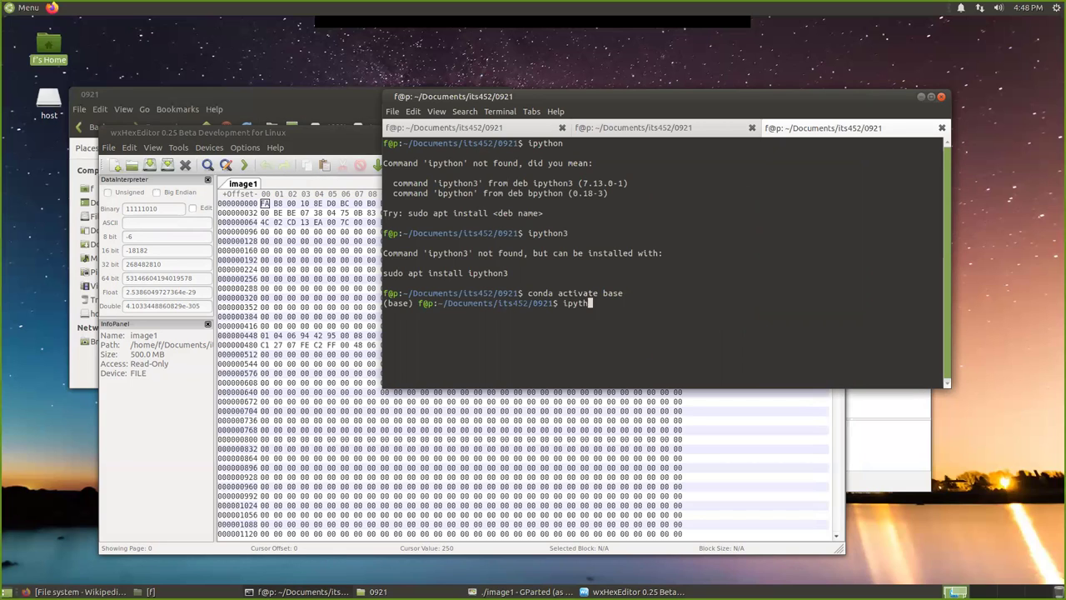
- Multiply the copied start sector 2048 by 512 in IPython and copy the resulting byte offset
right_click(459, 355)
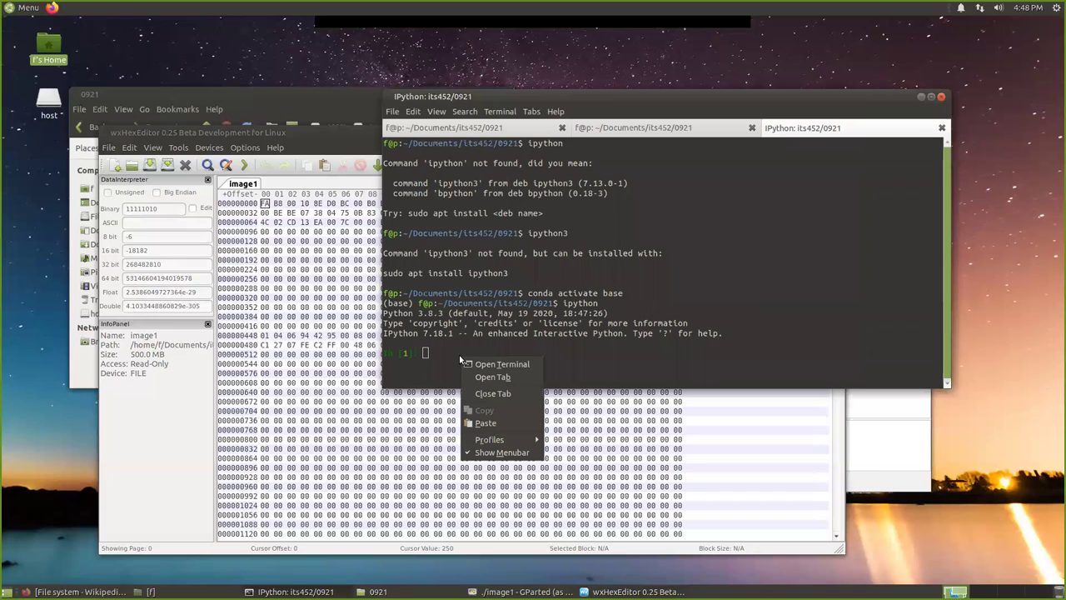
left_click(498, 425)
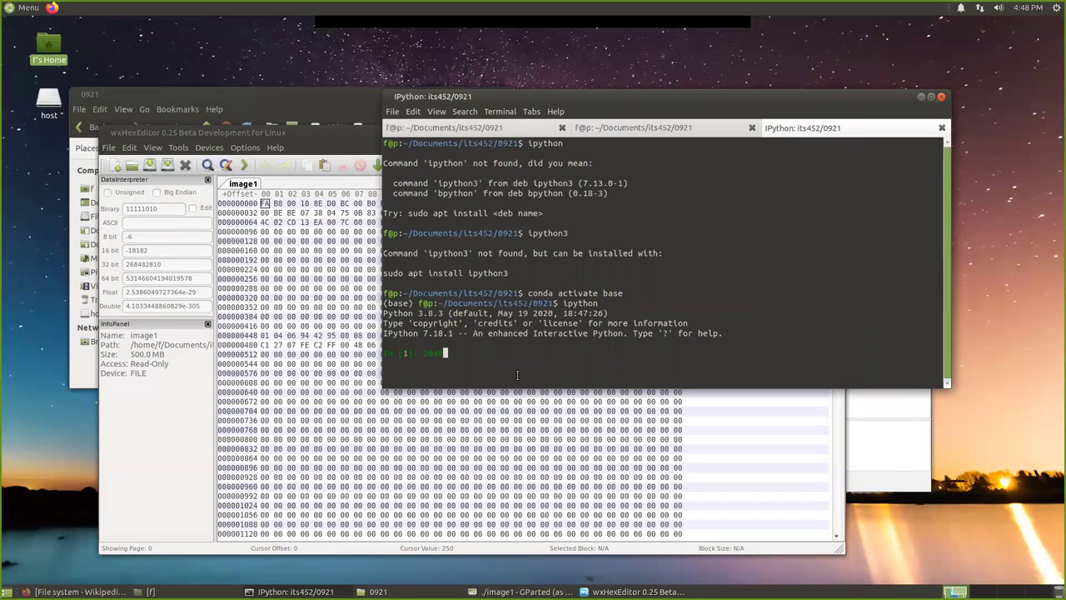
type("*512")
key("Return")
double_click(440, 363)
right_click(442, 364)
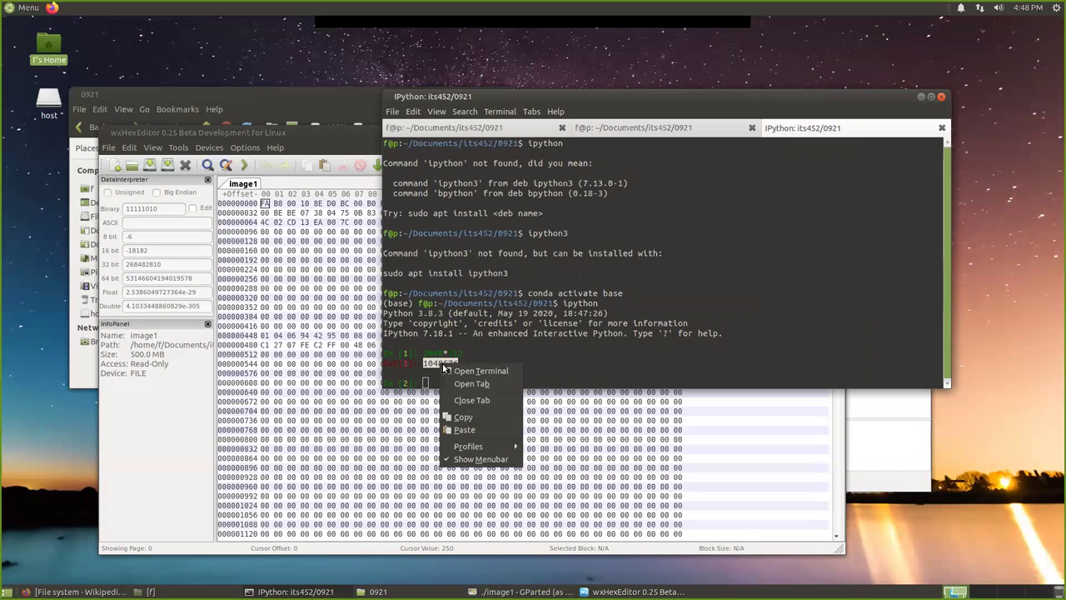
left_click(460, 417)
- Go to the pasted offset 1048576 from the beginning of image1 in wxHexEditor, with the Hex number format selected
left_click(312, 142)
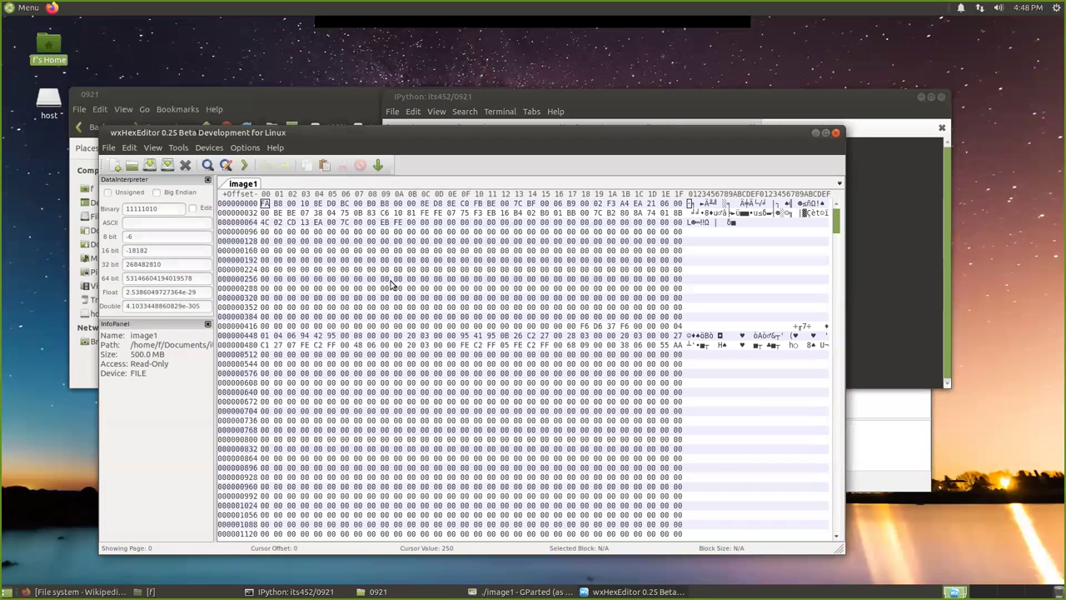
left_click(131, 148)
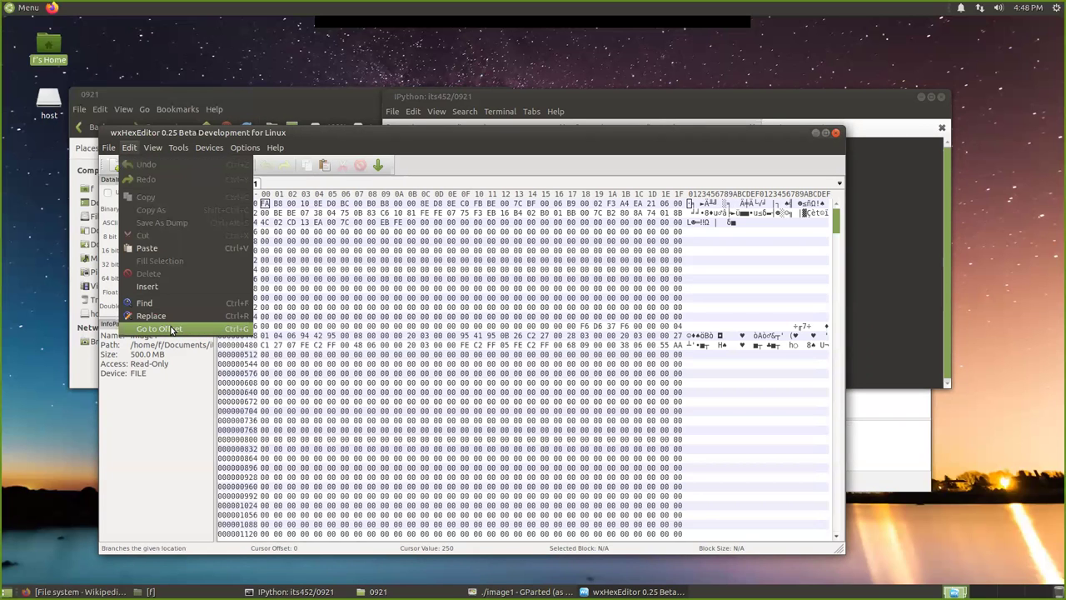
left_click(154, 328)
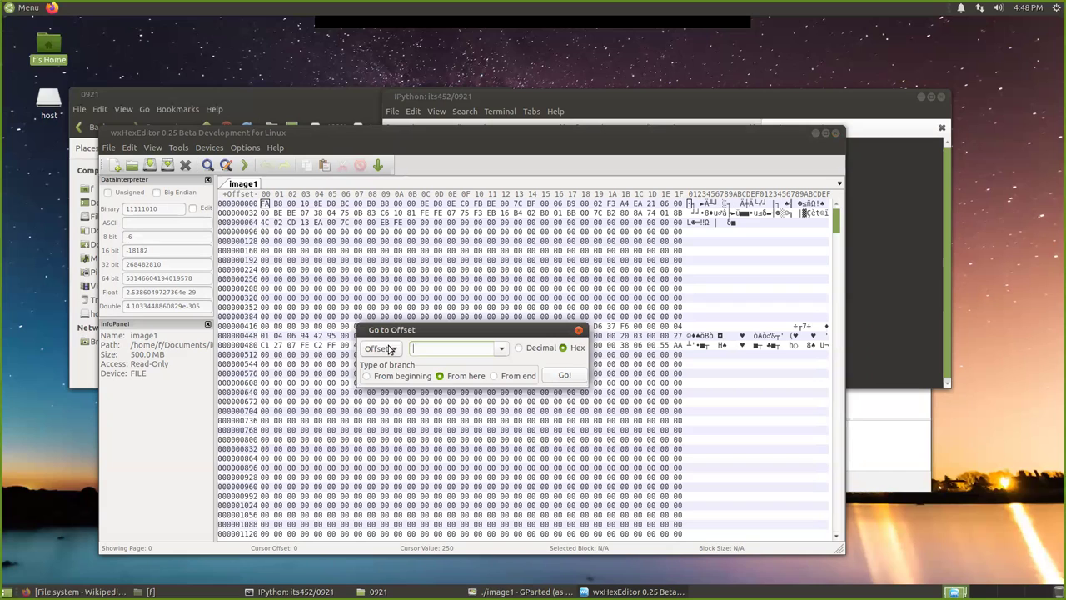
left_click(394, 351)
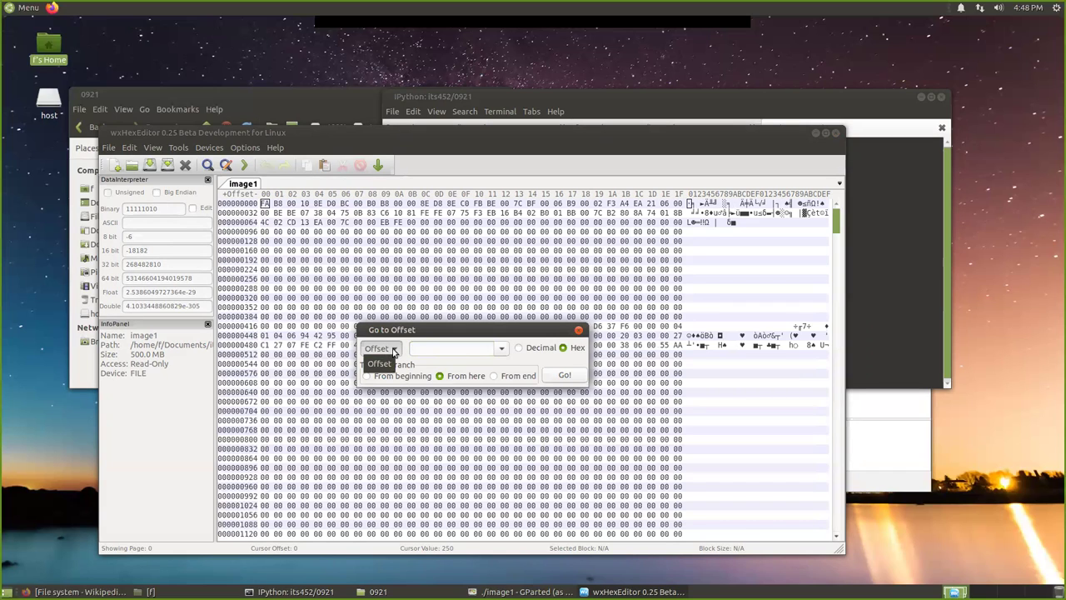
left_click(369, 350)
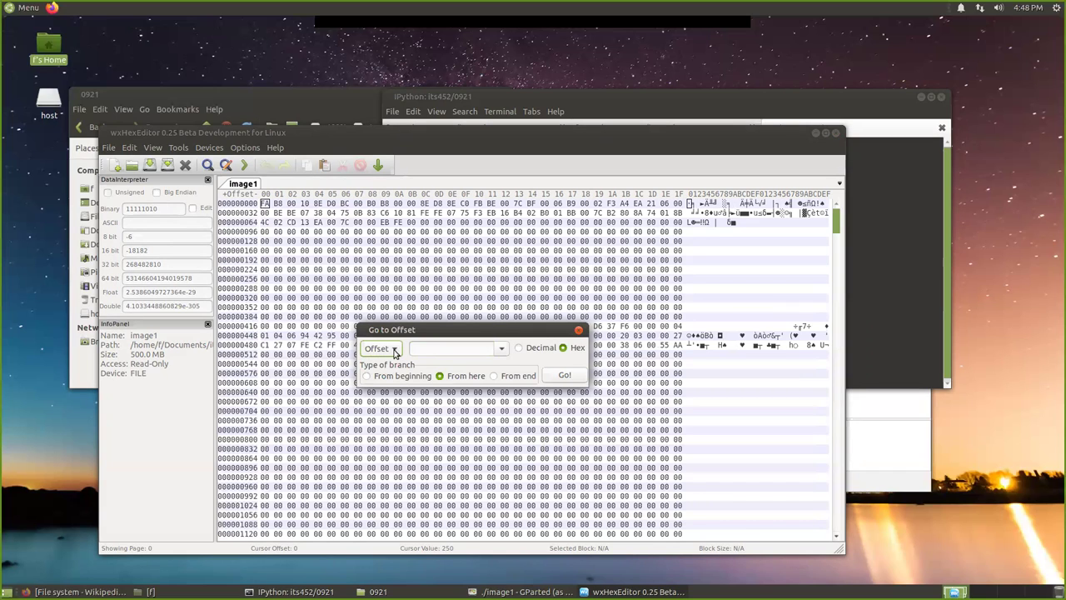
left_click(395, 352)
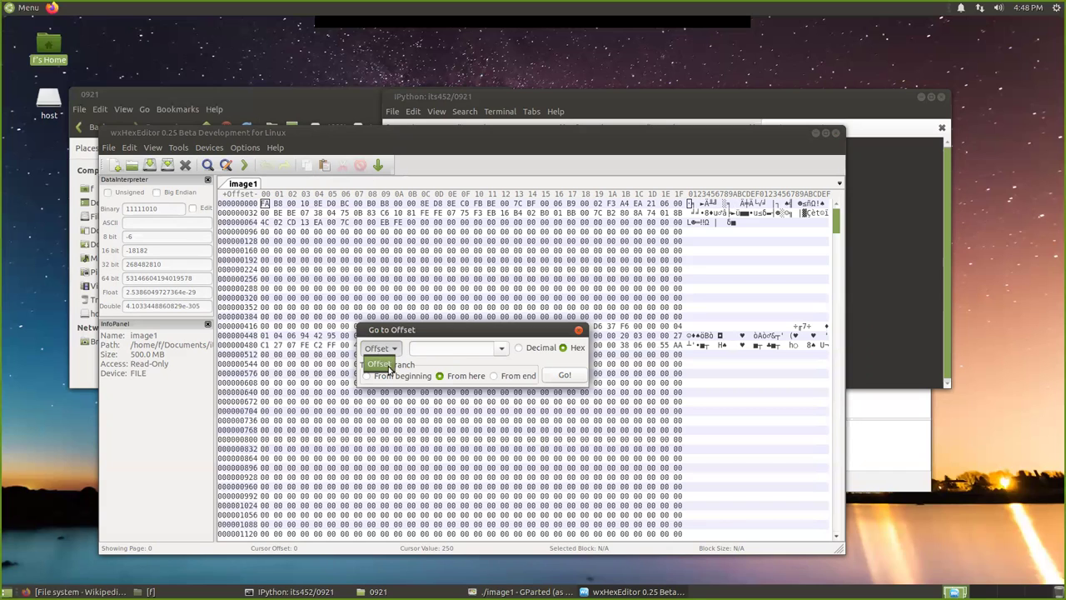
left_click(424, 351)
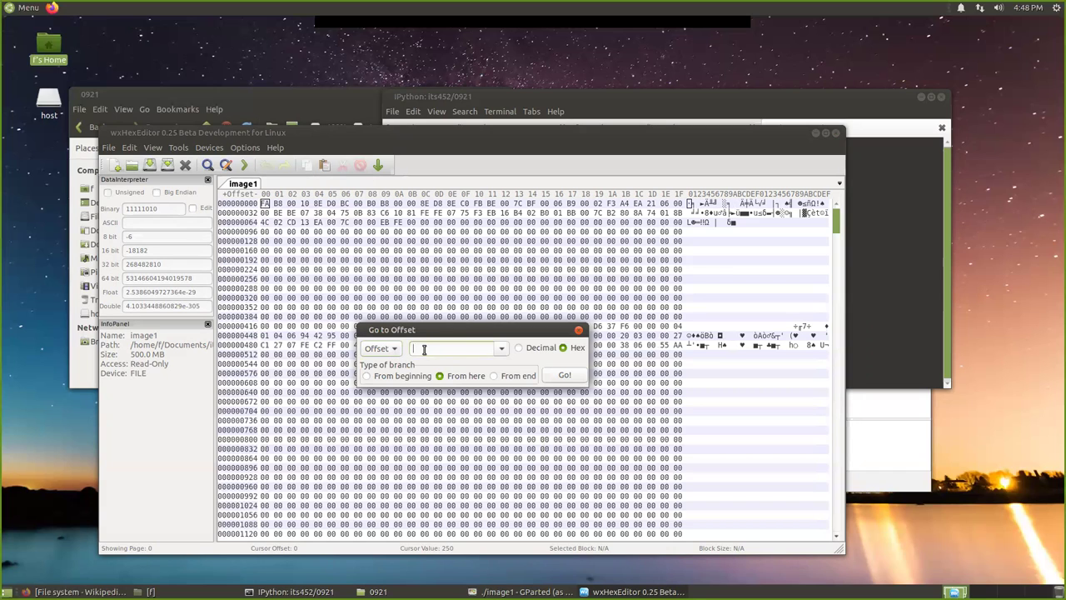
right_click(424, 350)
left_click(441, 384)
left_click(367, 377)
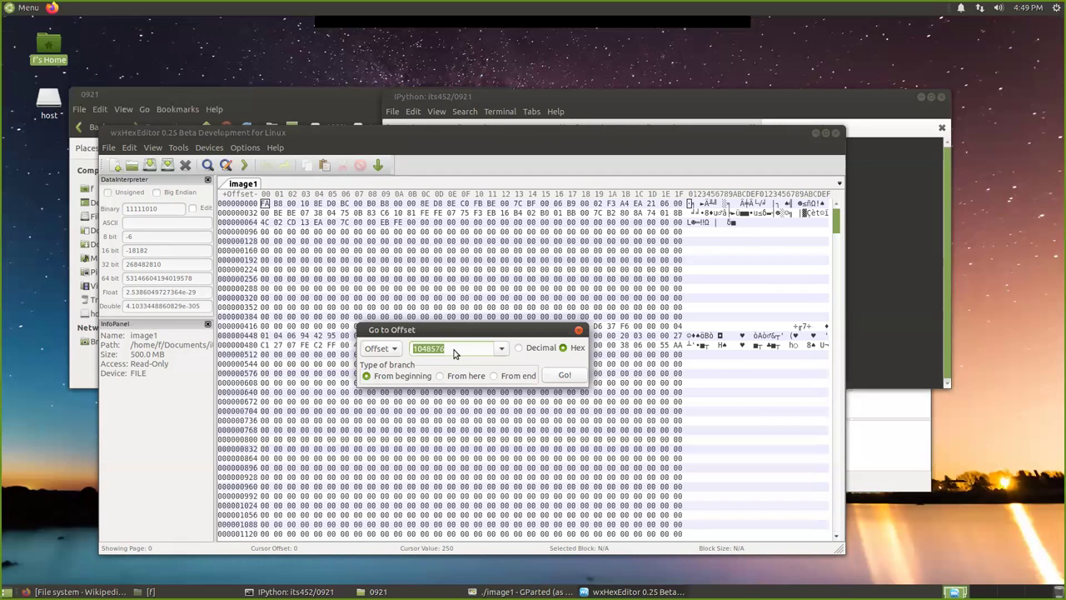
left_click(562, 376)
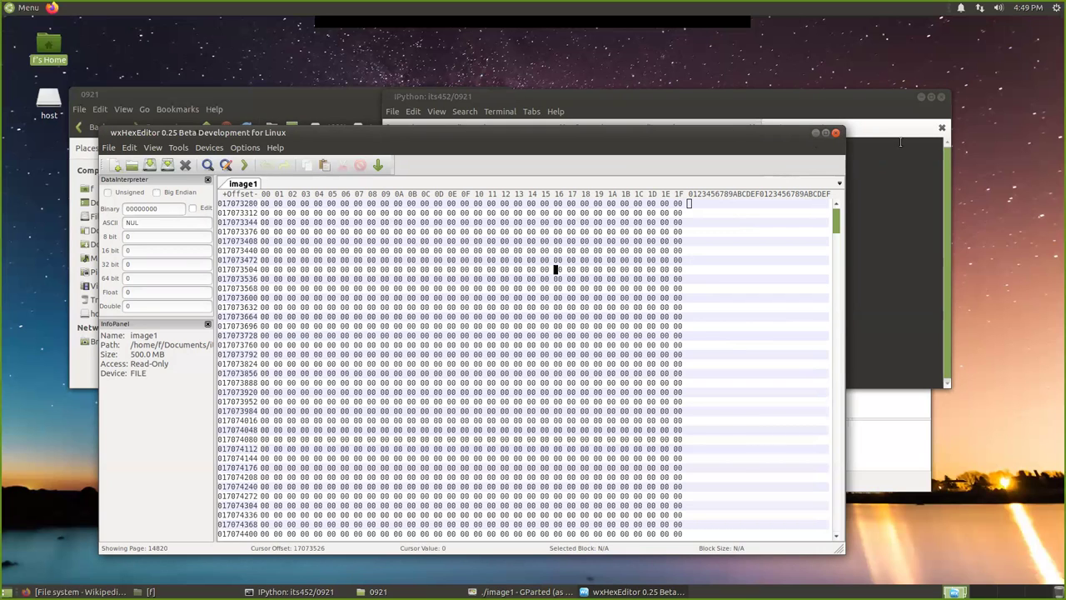
- Close wxHexEditor, apply all pending operations to image1 in GParted, and dismiss the message that follows
left_click(836, 135)
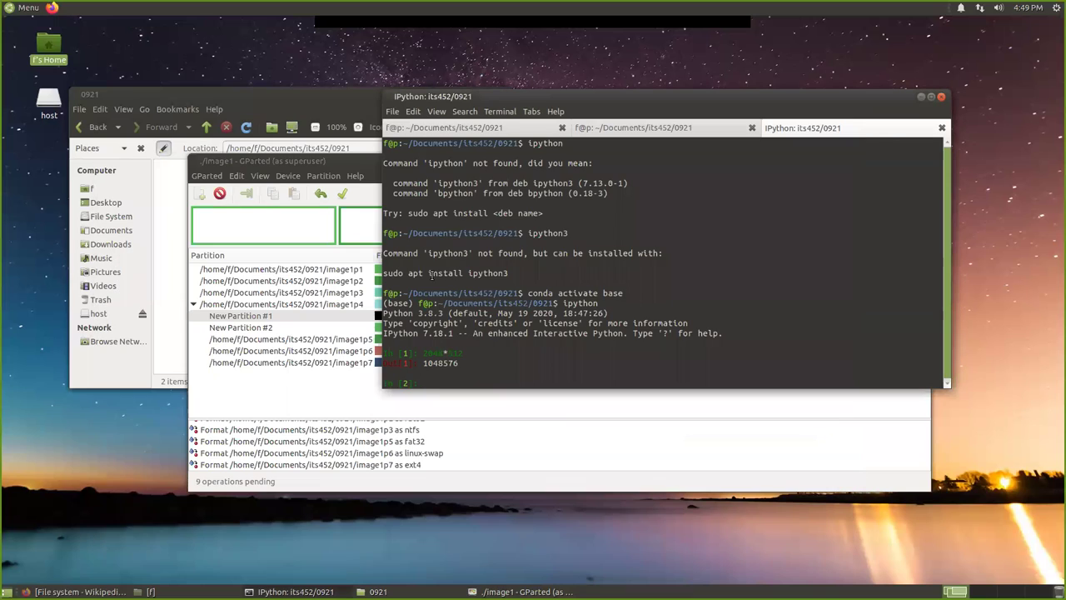
left_click(306, 161)
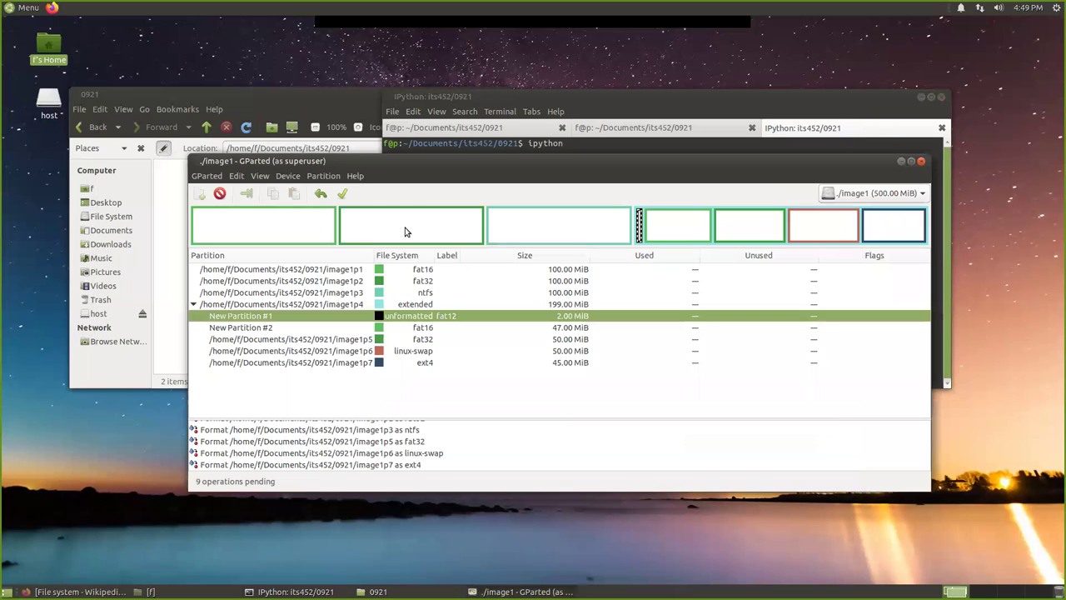
left_click(341, 193)
left_click(658, 371)
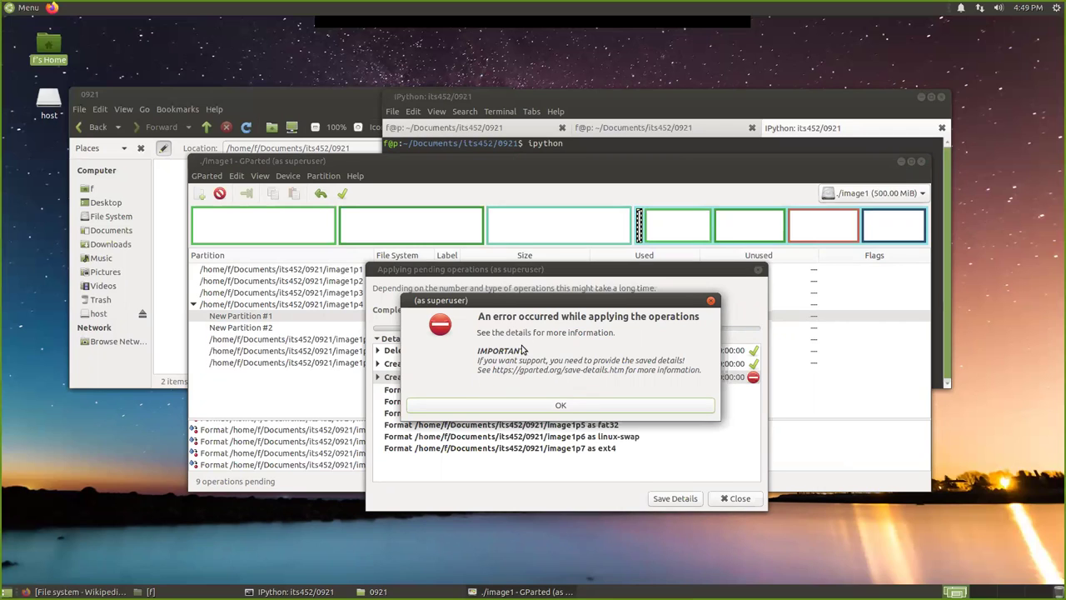
left_click(560, 407)
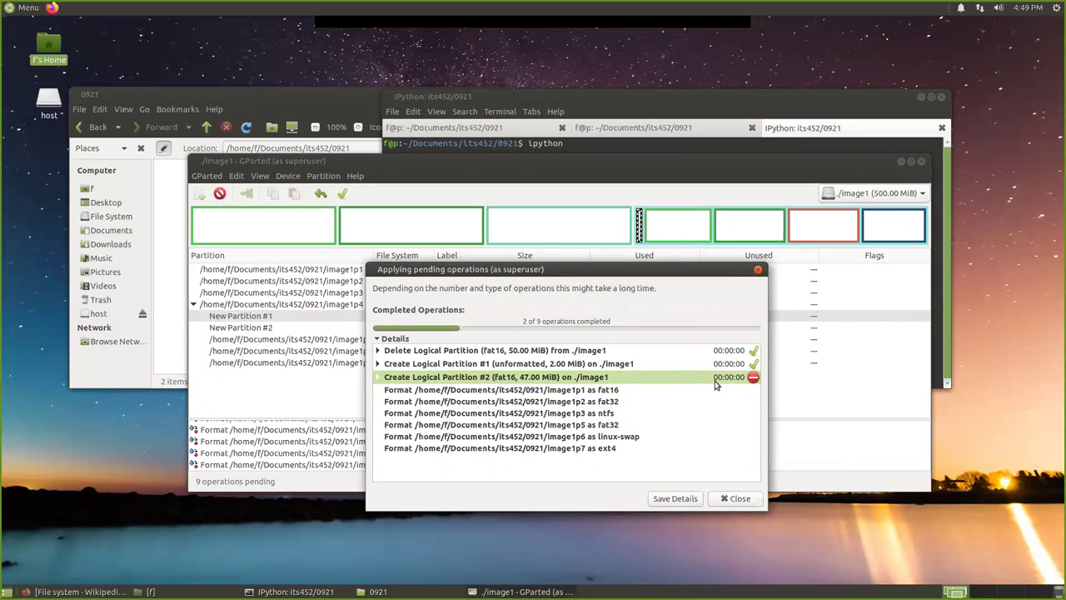
- Expand the details of Create Logical Partition #2 down to the mkfs.fat output of its fat16 file system creation and read it
left_click(378, 377)
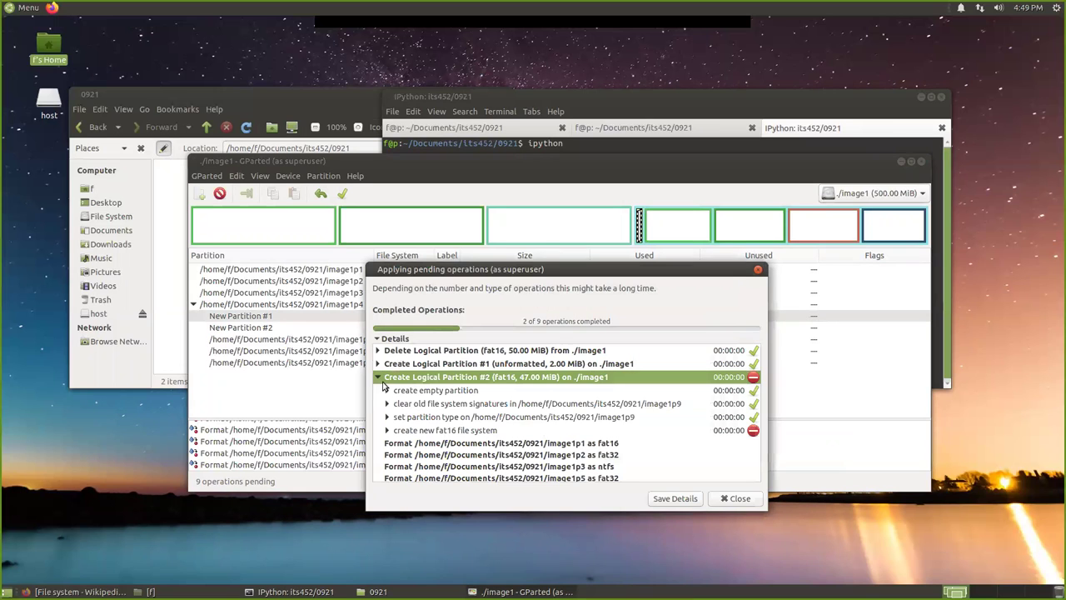
left_click(386, 431)
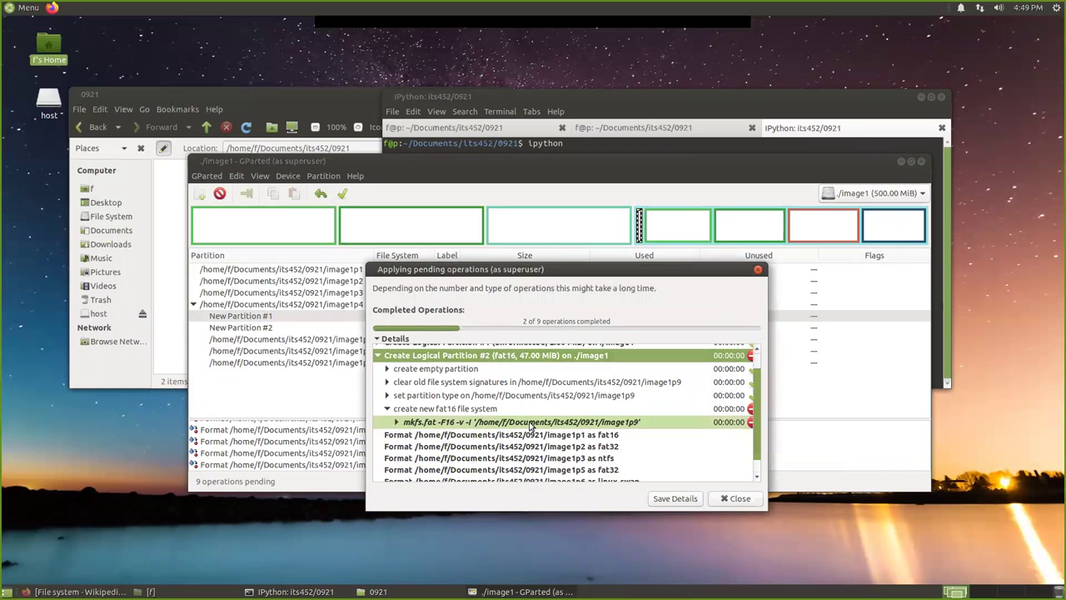
left_click(394, 424)
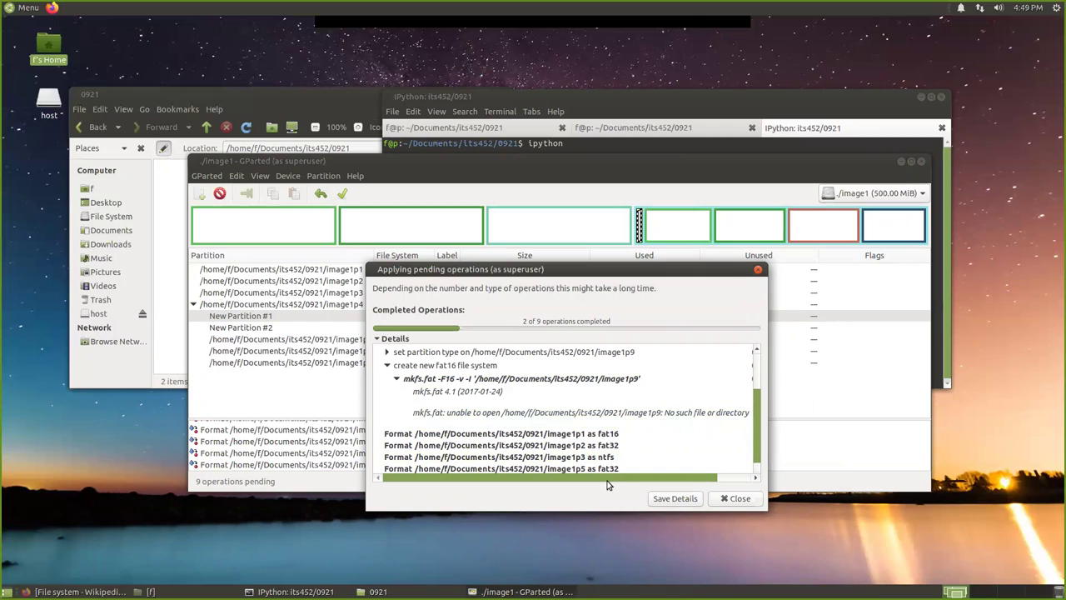
left_click_drag(609, 479, 649, 477)
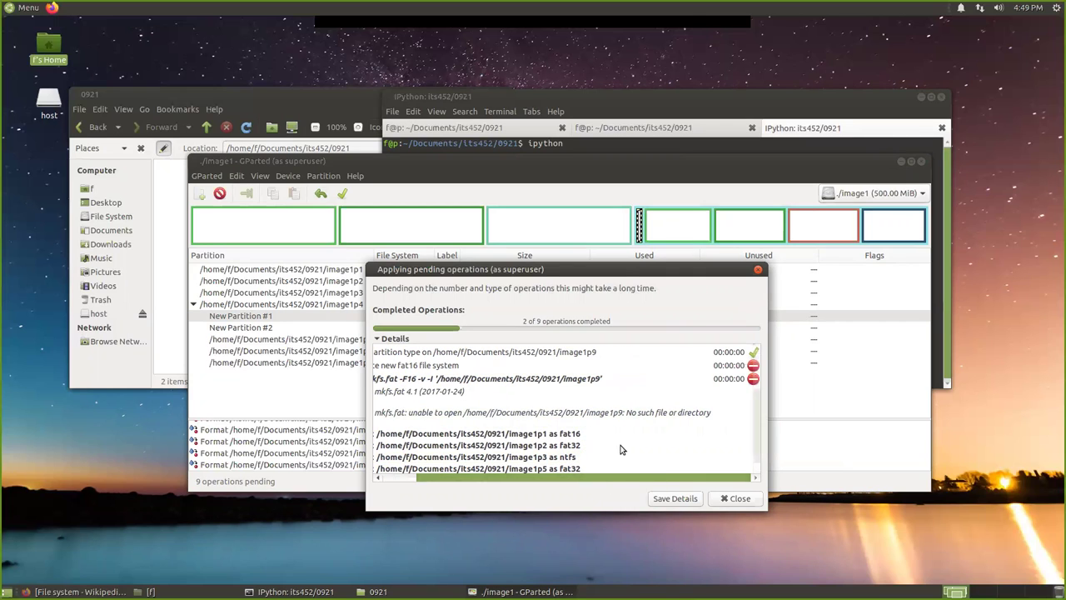
left_click_drag(625, 274, 600, 275)
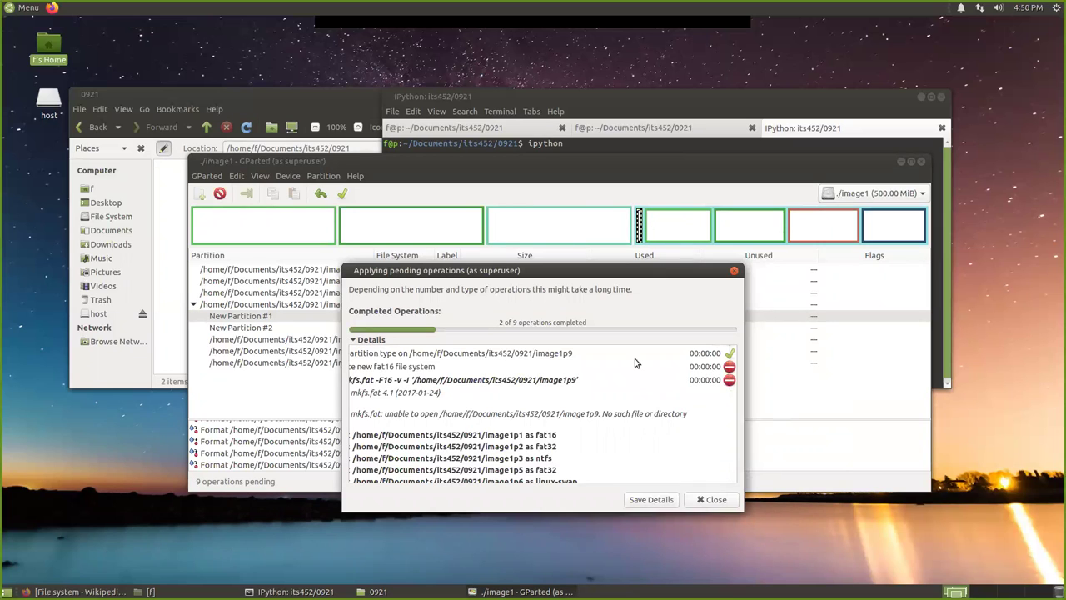
- Review the Create Logical Partition #2 entry and the format operations listed below it in the details of the applied operations
scroll(550, 383, "up", 3)
left_click(534, 377)
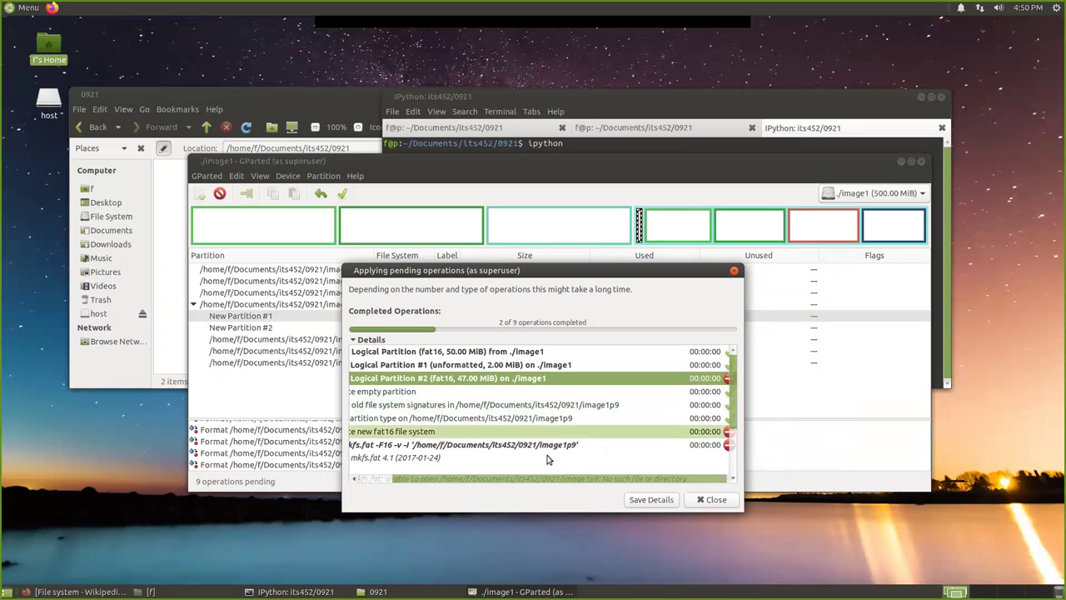
left_click_drag(569, 481, 512, 480)
scroll(550, 386, "down", 1)
scroll(549, 385, "down", 3)
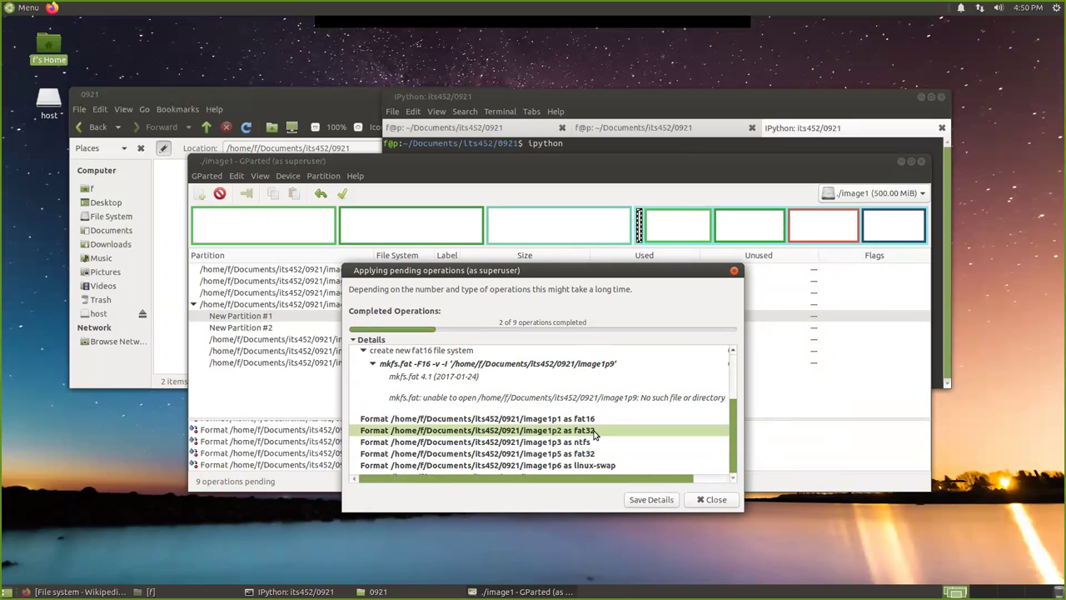
scroll(587, 425, "up", 3)
scroll(582, 414, "up", 3)
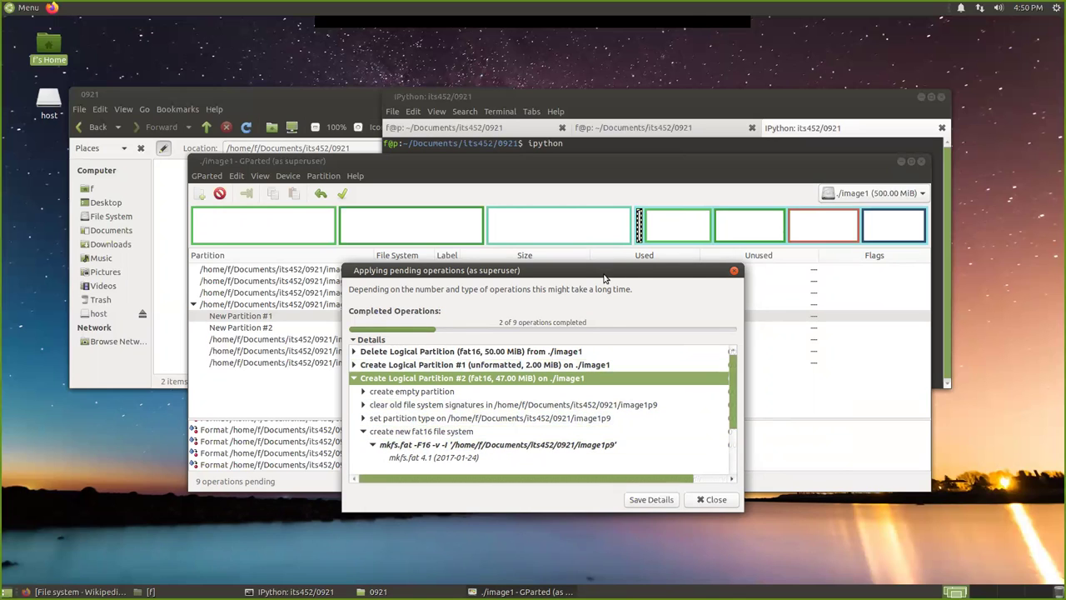
- Save the operation details as gparted_details.htm in the its452/0921 folder and close the applied operations dialog
left_click(652, 499)
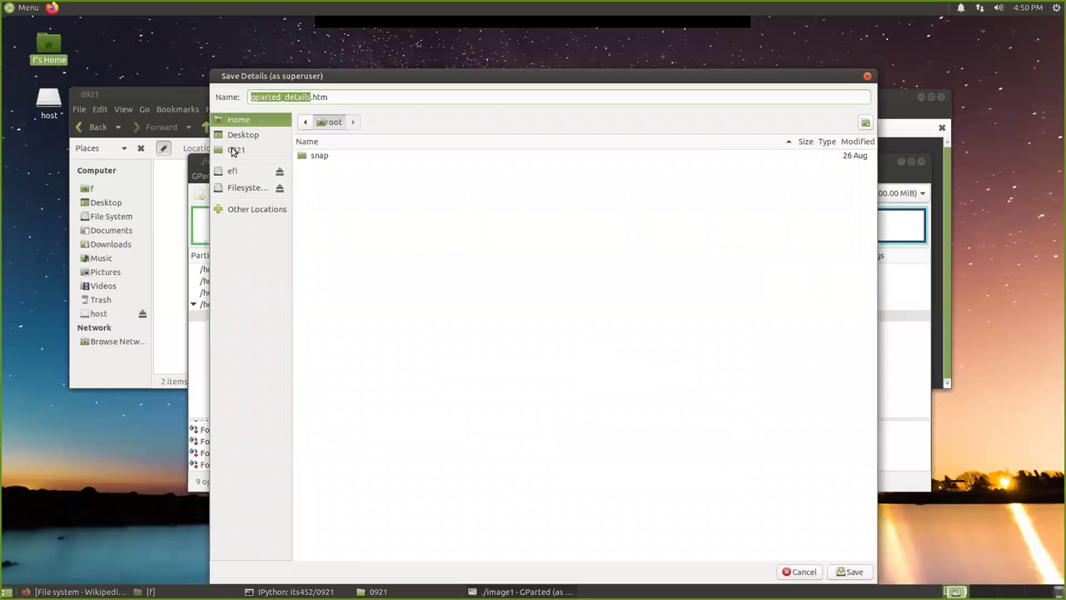
left_click(236, 149)
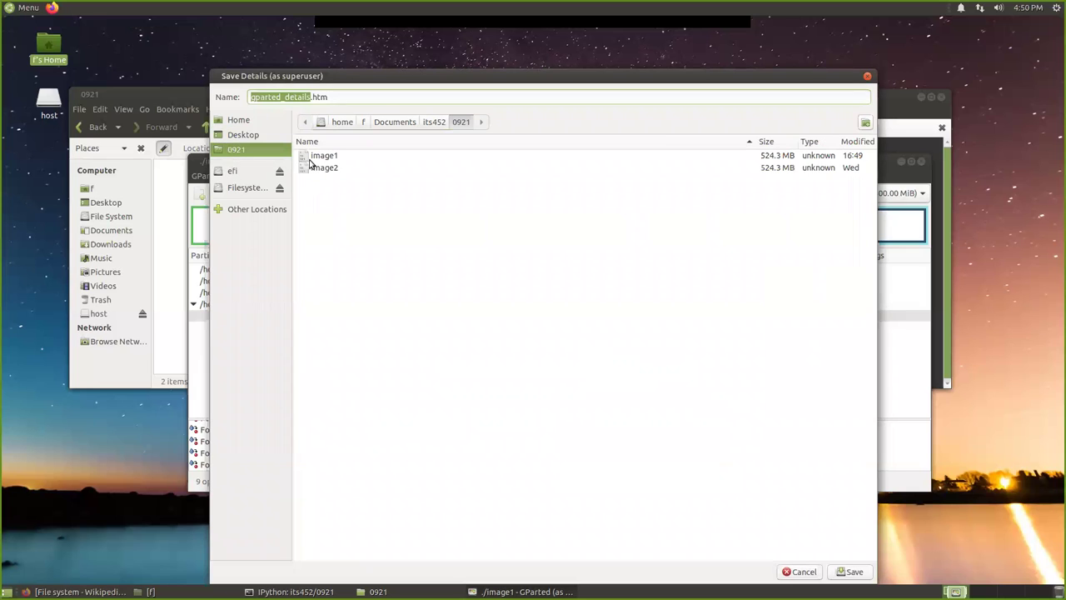
left_click(434, 123)
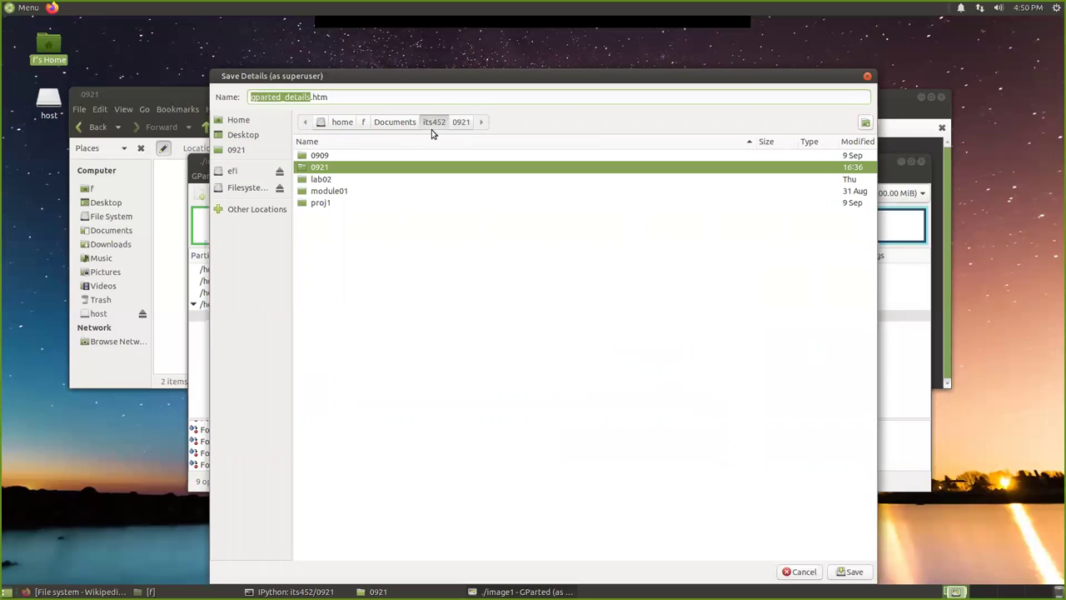
double_click(333, 166)
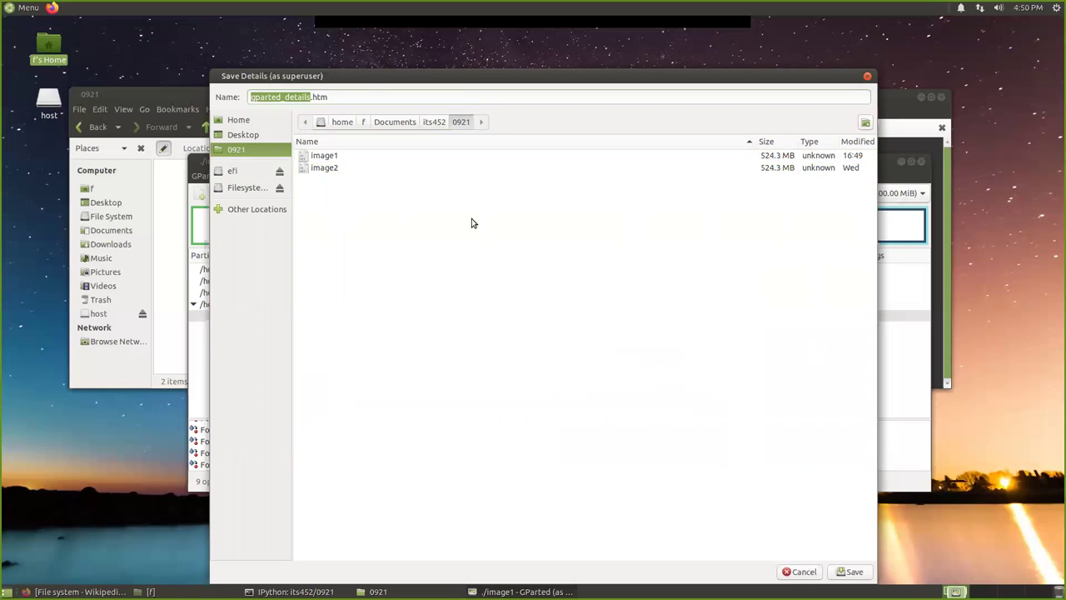
left_click(851, 572)
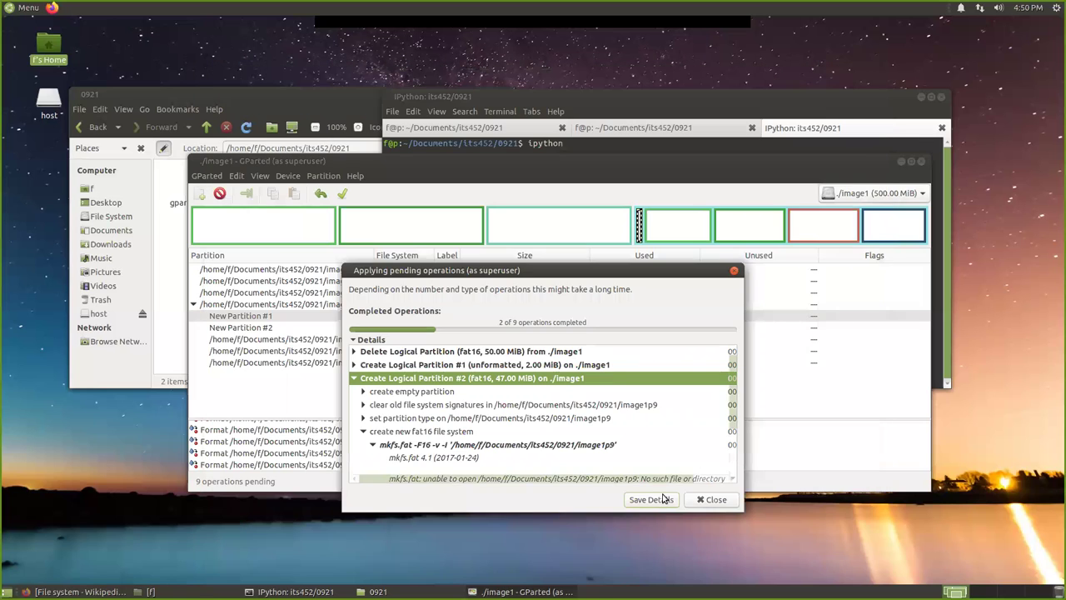
left_click(715, 500)
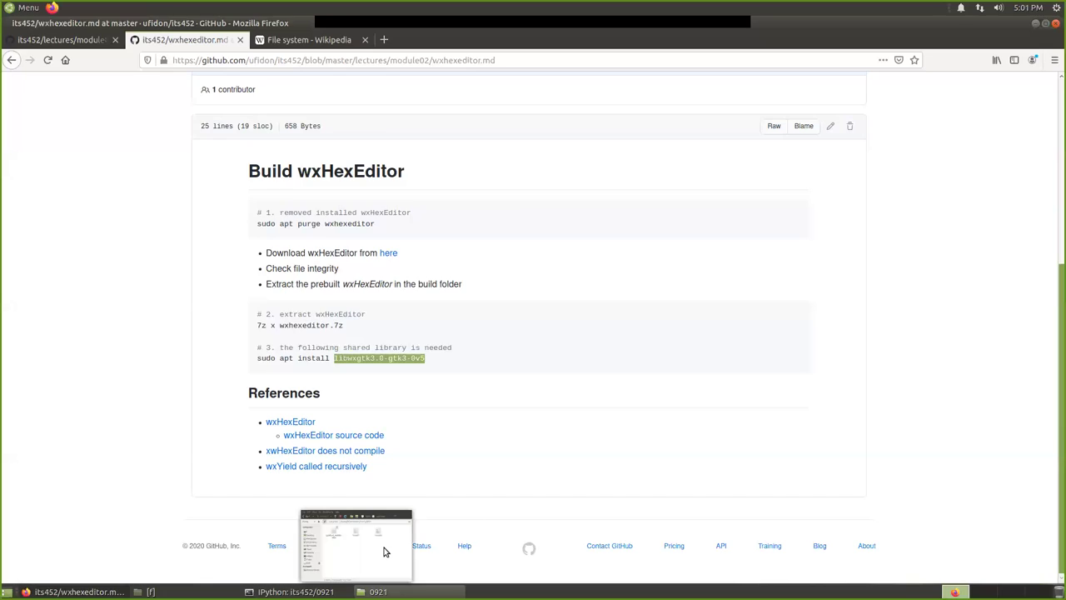
- Open gparted_details.htm from the 0921 folder in Firefox Web Browser
left_click(350, 549)
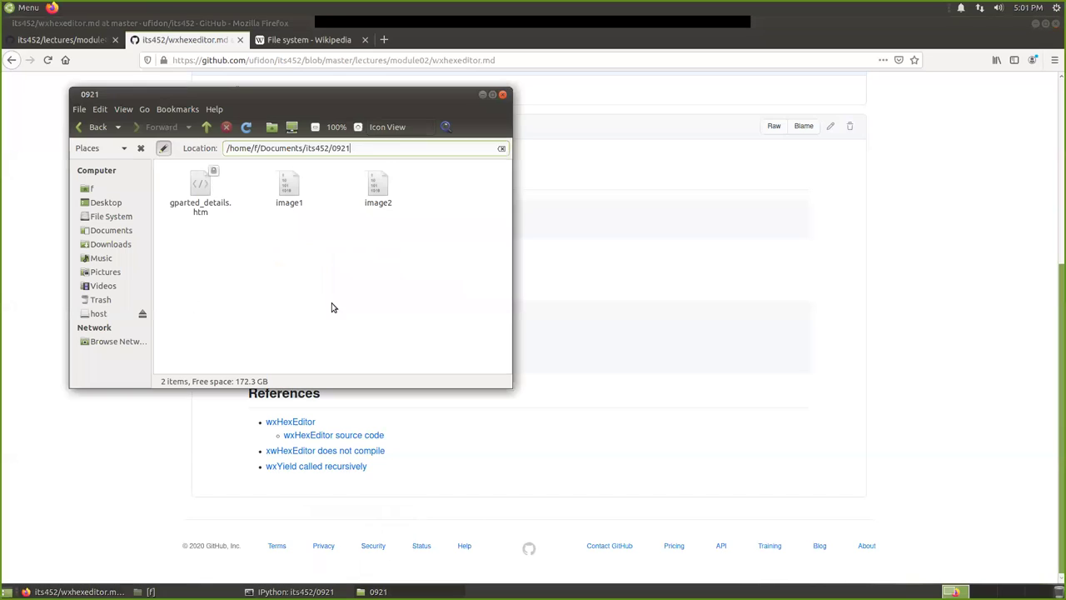
right_click(199, 186)
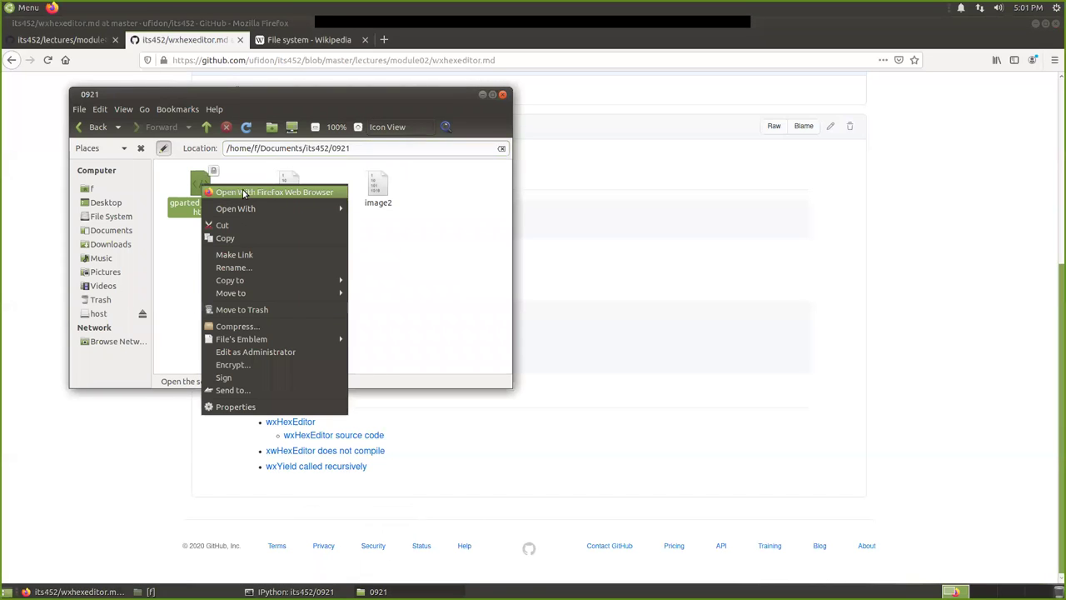
left_click(256, 192)
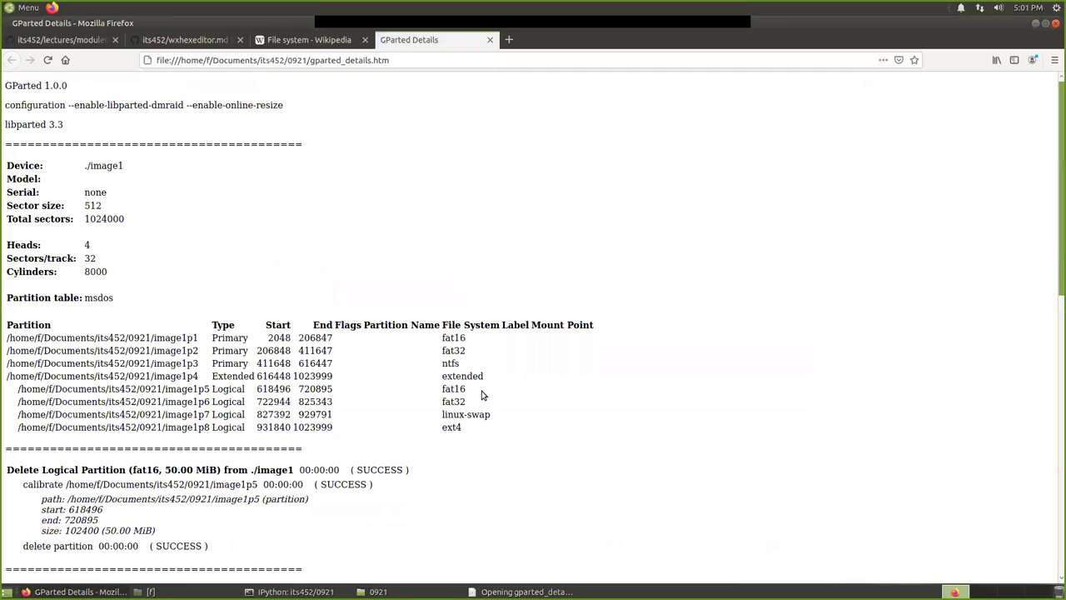
- Examine the image1p5 row of the report's partition table, highlighting its type, start and end sectors, and file system
left_click_drag(481, 395, 333, 403)
left_click(338, 380)
left_click_drag(474, 388, 217, 388)
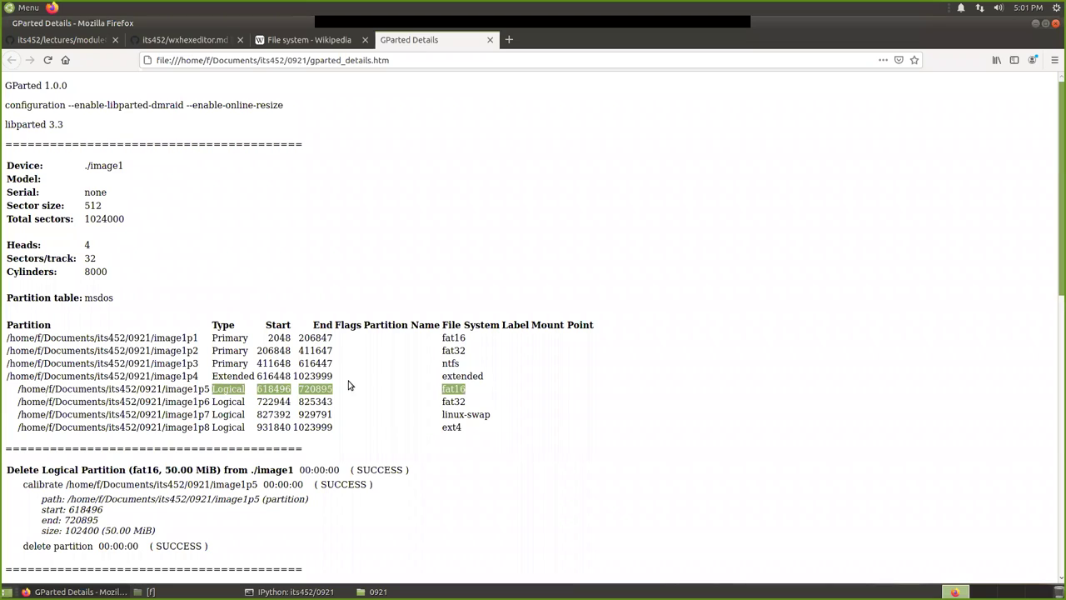
left_click(433, 387)
double_click(456, 389)
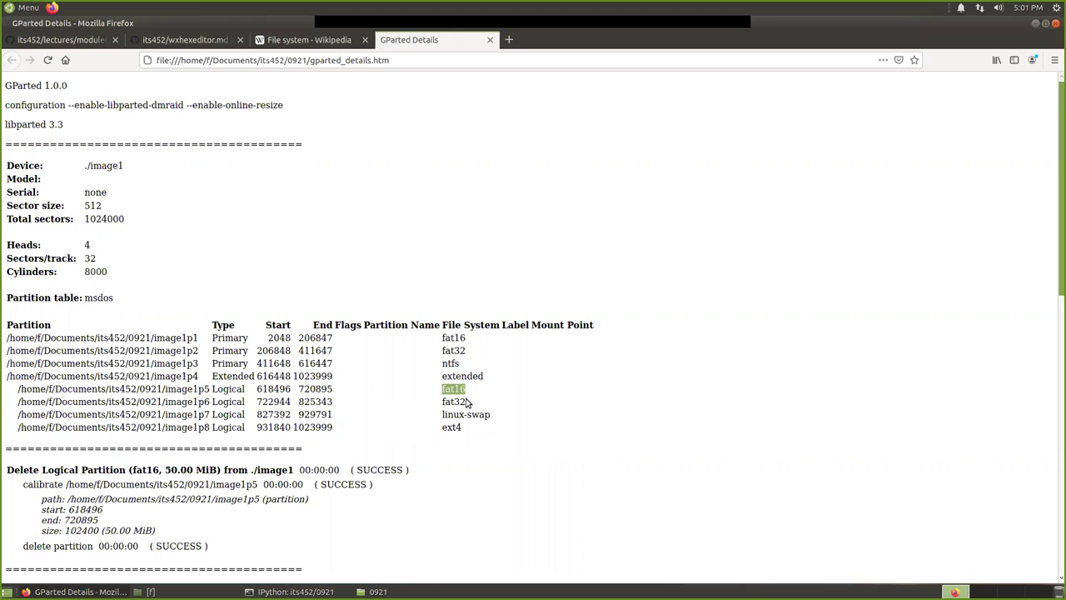
scroll(454, 395, "down", 1)
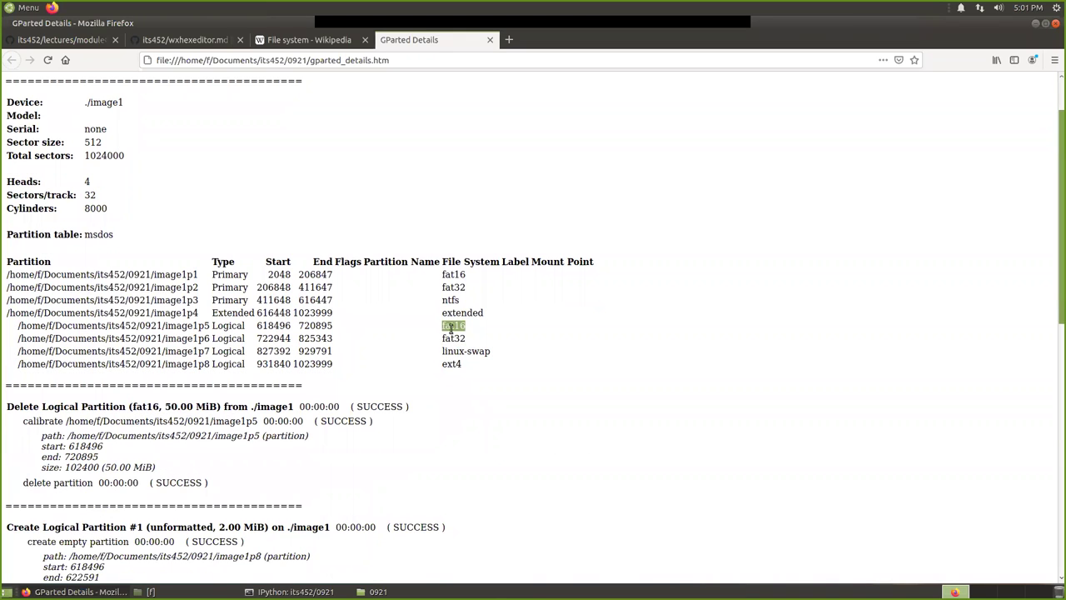
left_click_drag(487, 328, 177, 344)
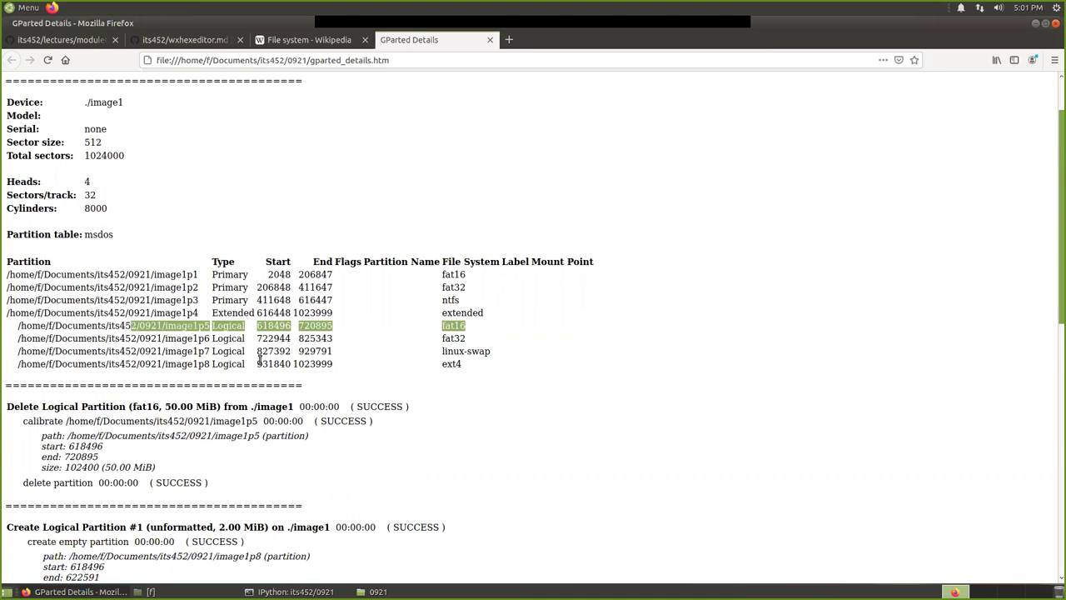
- Compare the start and end sectors in the Delete Logical Partition section with the image1p5 row of the partition table
scroll(259, 358, "down", 2)
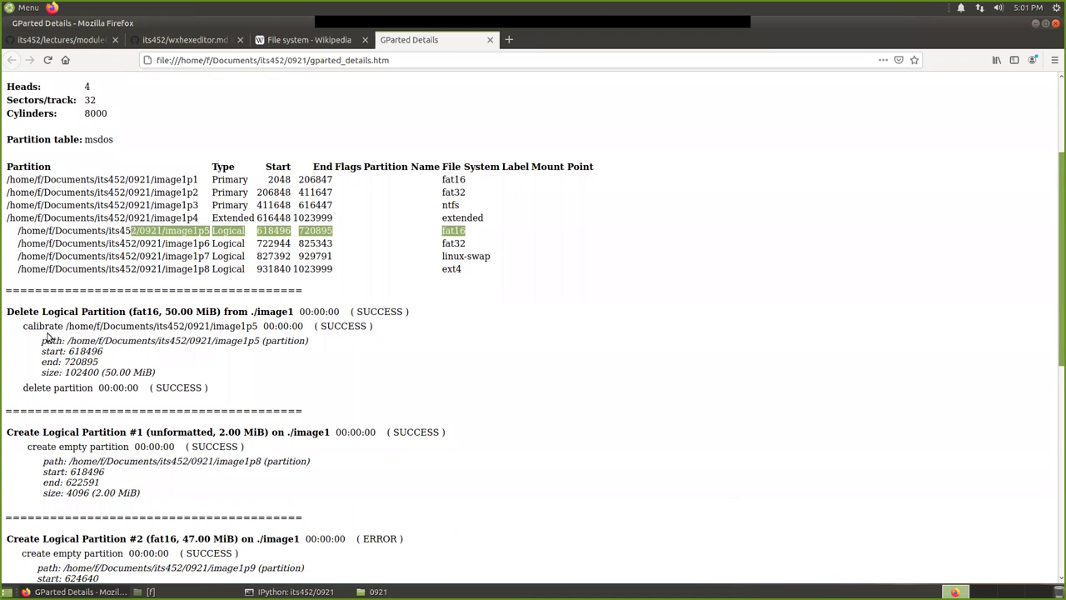
scroll(37, 324, "down", 1)
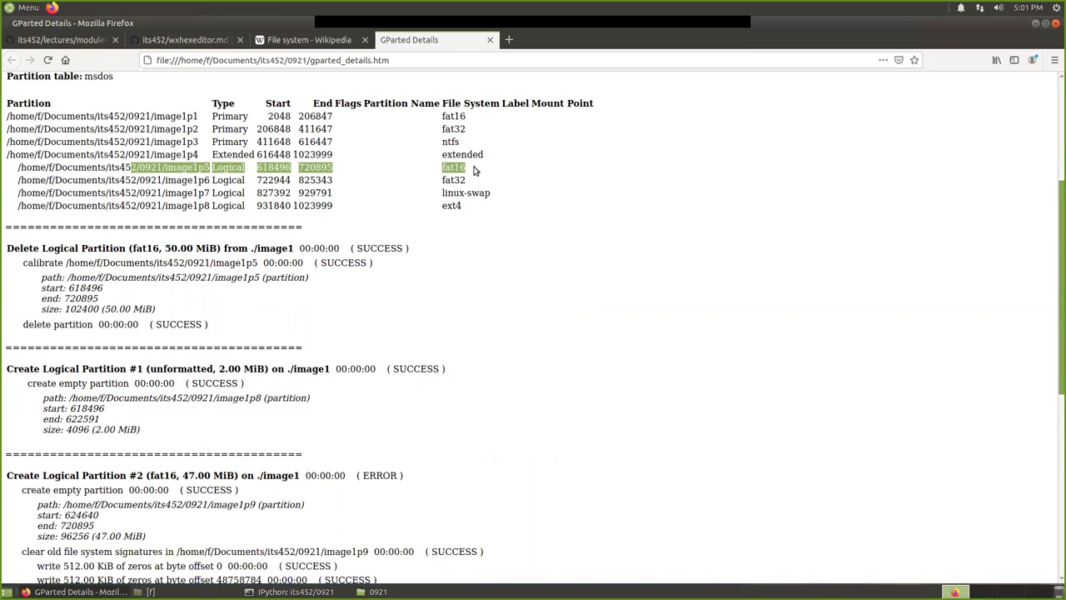
left_click_drag(263, 179, 217, 180)
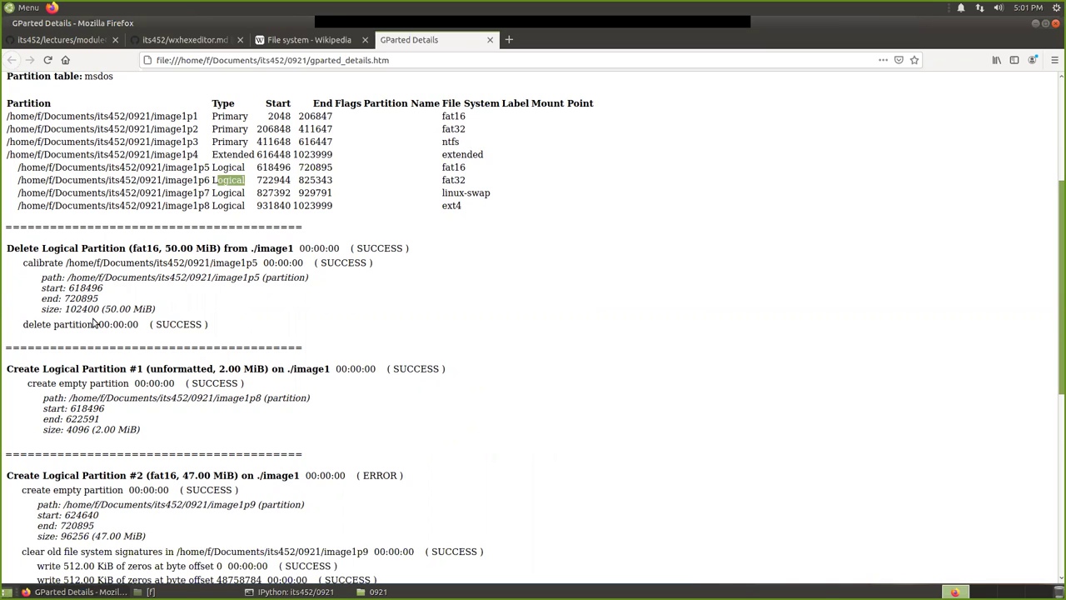
left_click_drag(68, 289, 100, 298)
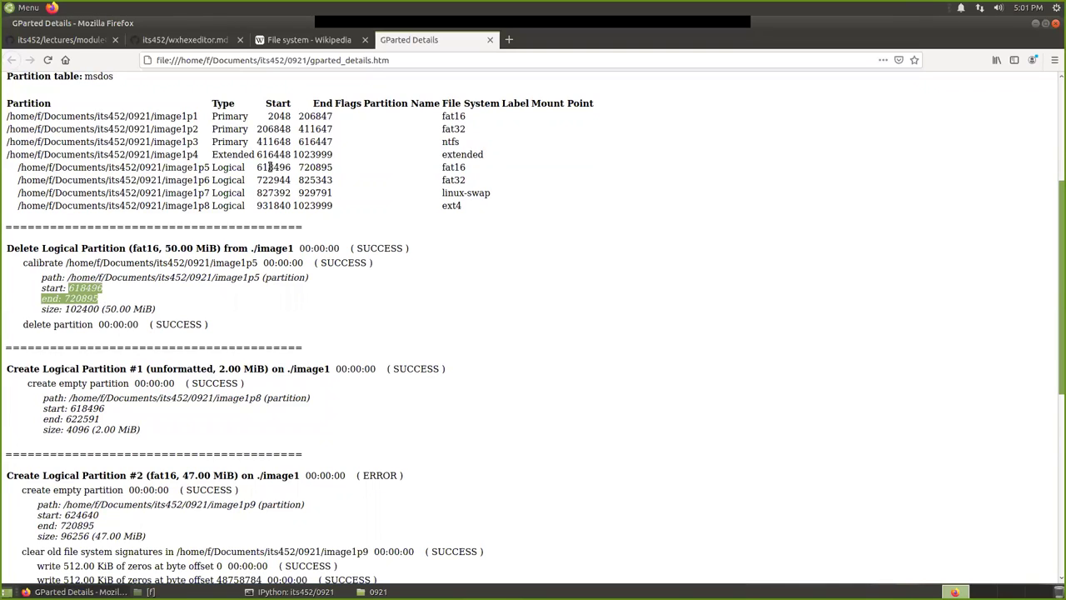
left_click_drag(265, 166, 471, 171)
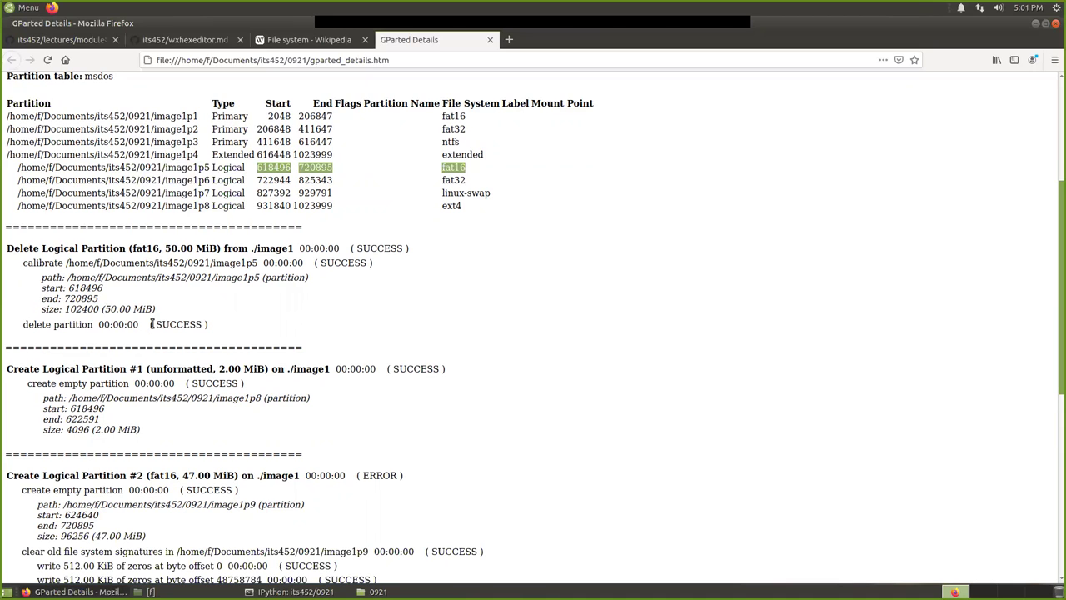
- Read the report's Create Logical Partition #1 and #2 sections through the mkfs.fat output
scroll(190, 341, "down", 2)
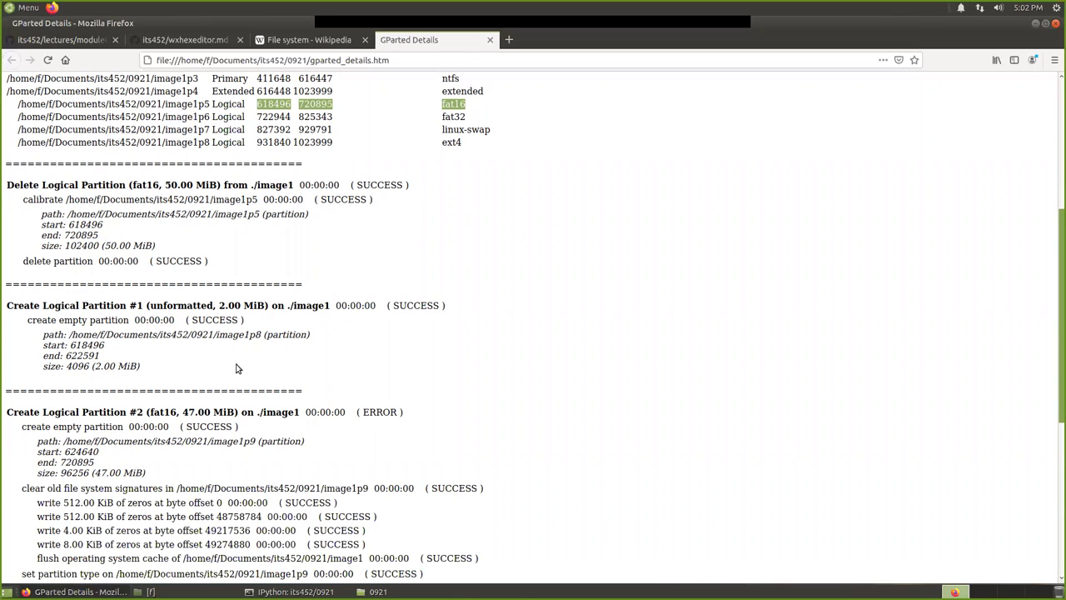
scroll(355, 375, "down", 2)
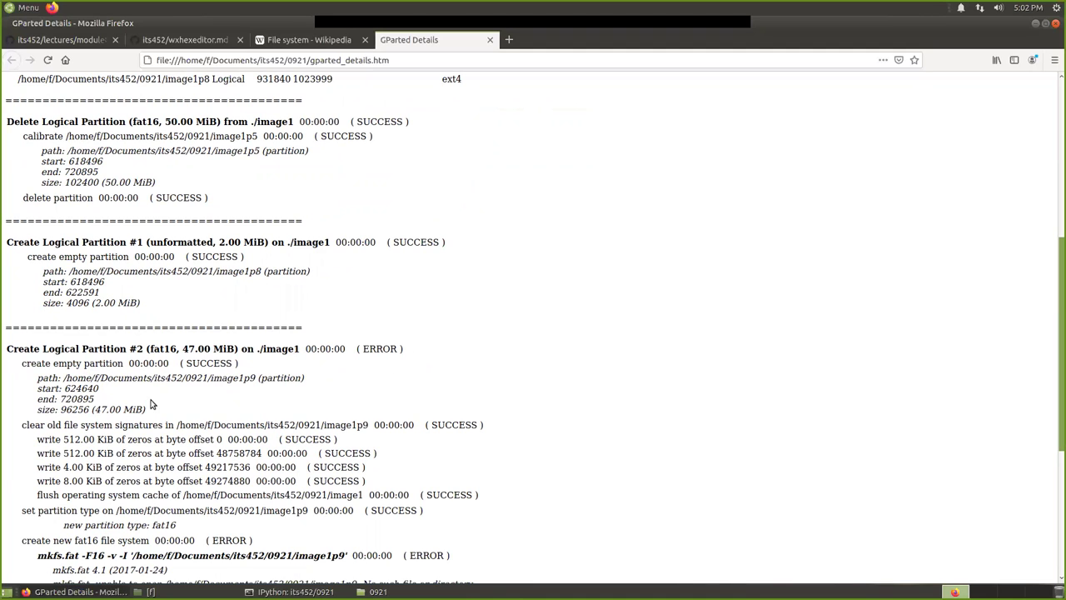
scroll(138, 399, "down", 2)
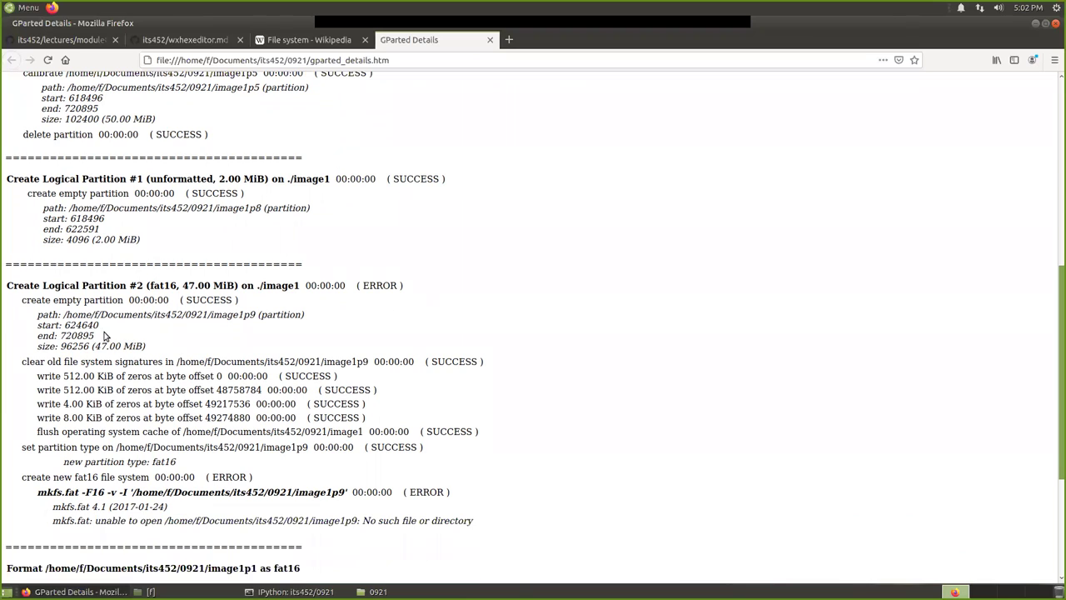